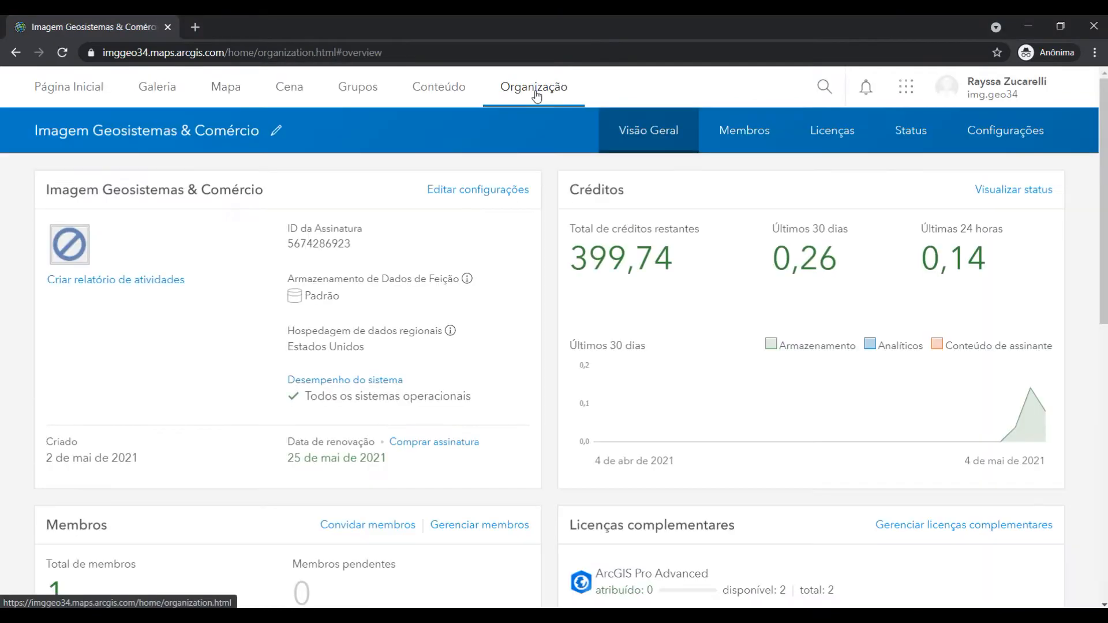
# Assign the ArcGIS Pro Advanced license to the organization's only member without sending a notification e-mail.
pyautogui.click(833, 139)
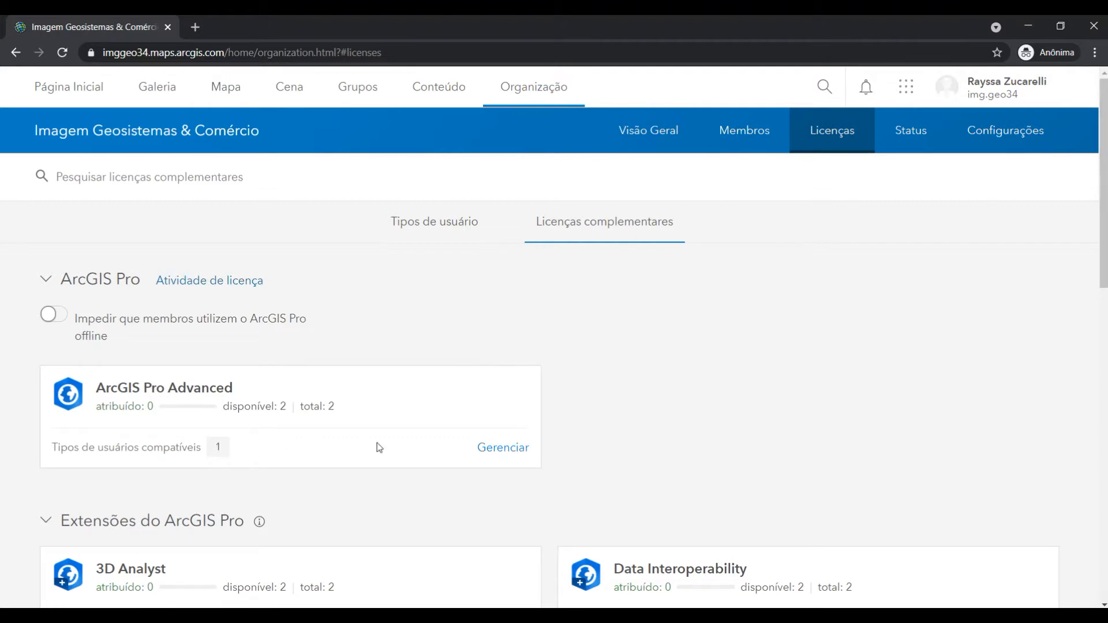
pyautogui.click(512, 453)
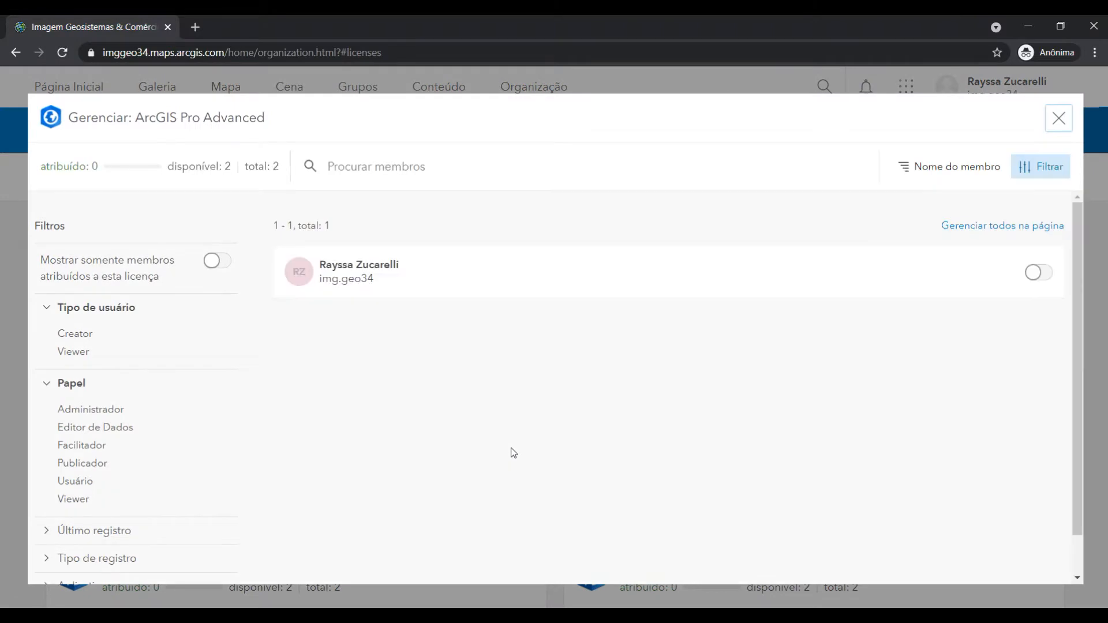
pyautogui.click(1040, 273)
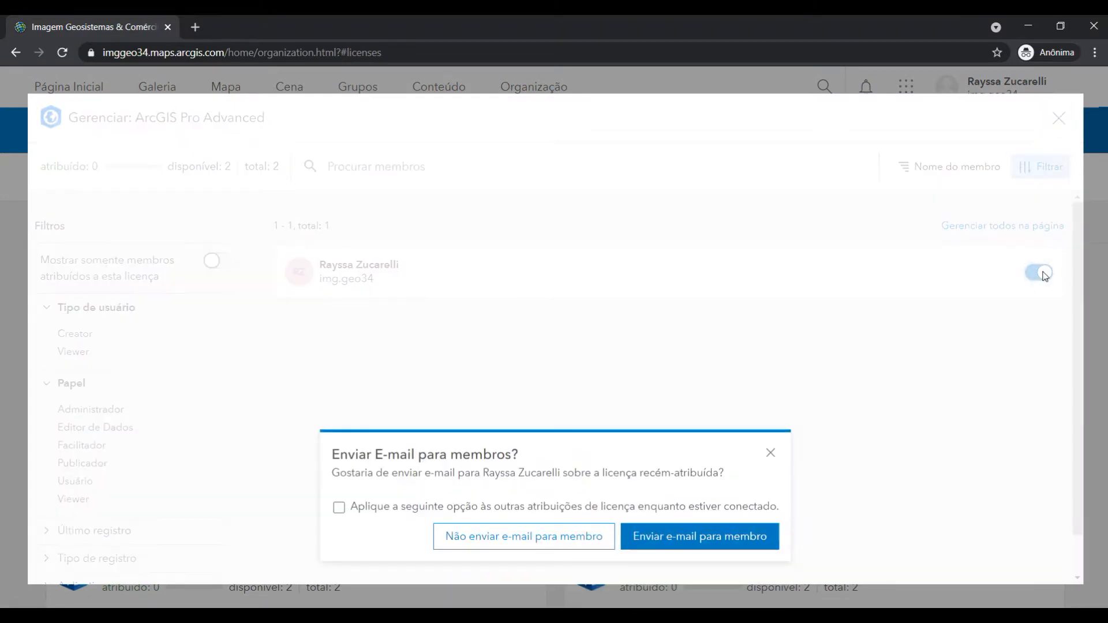
pyautogui.click(581, 539)
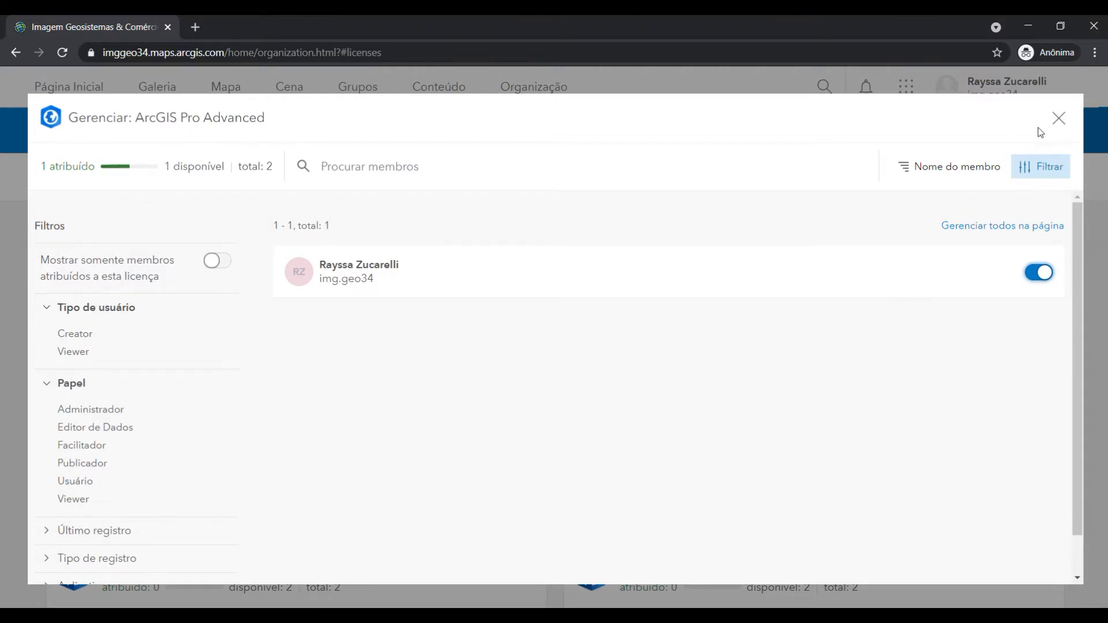
pyautogui.click(1057, 119)
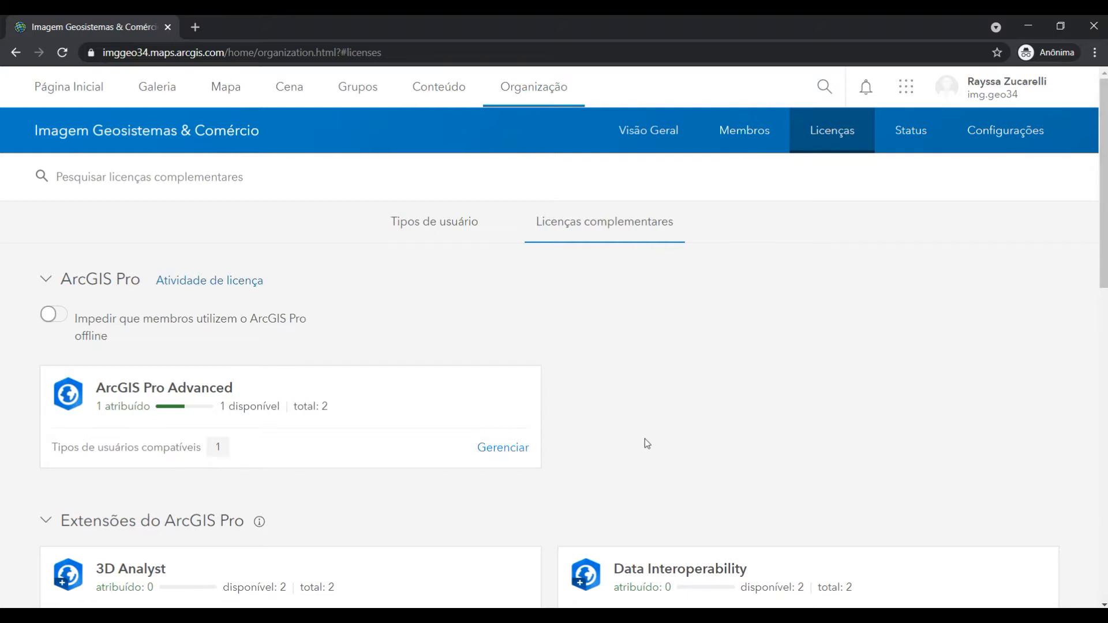
# Launch ArcGIS Pro and sign in with the ArcGIS account's username and password.
pyautogui.press('super+s')
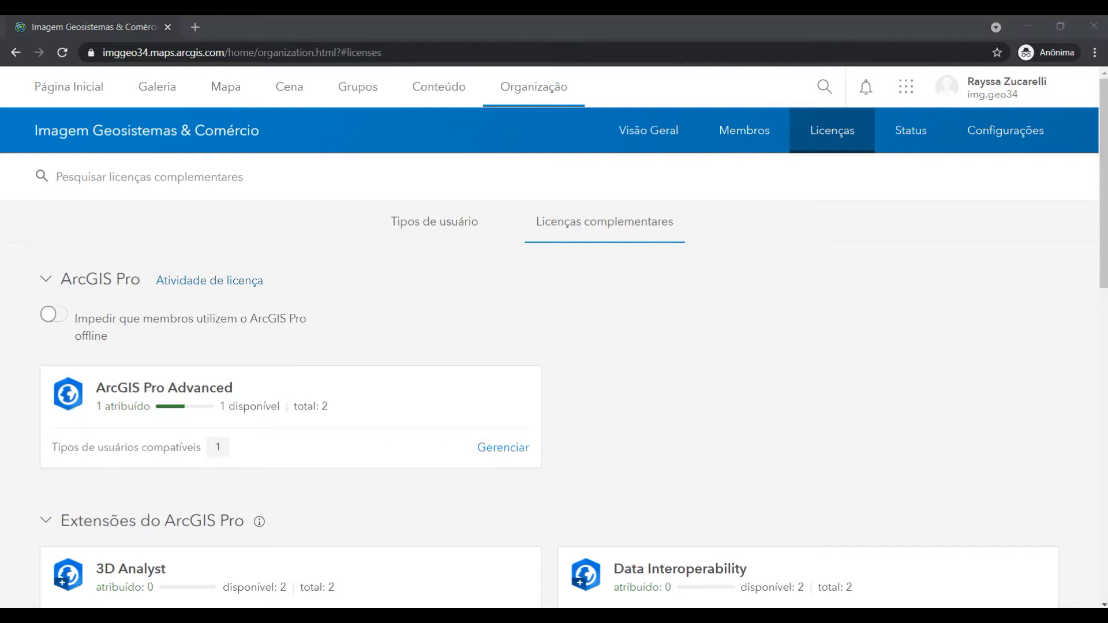
pyautogui.click(119, 370)
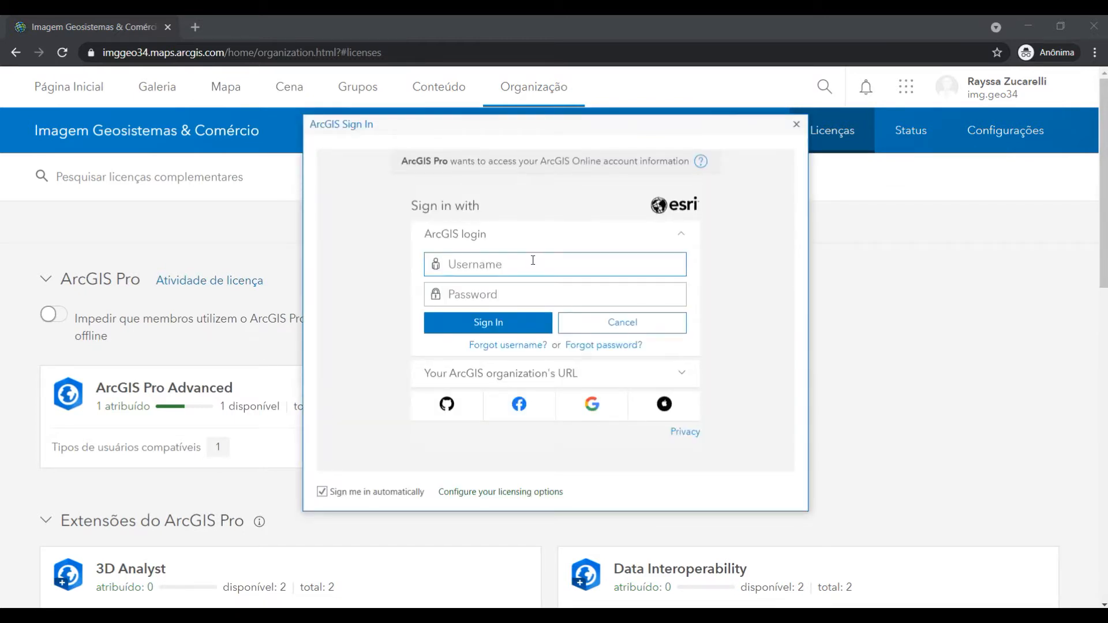
pyautogui.write('img.geo34')
pyautogui.click(535, 290)
pyautogui.write('••••••••')
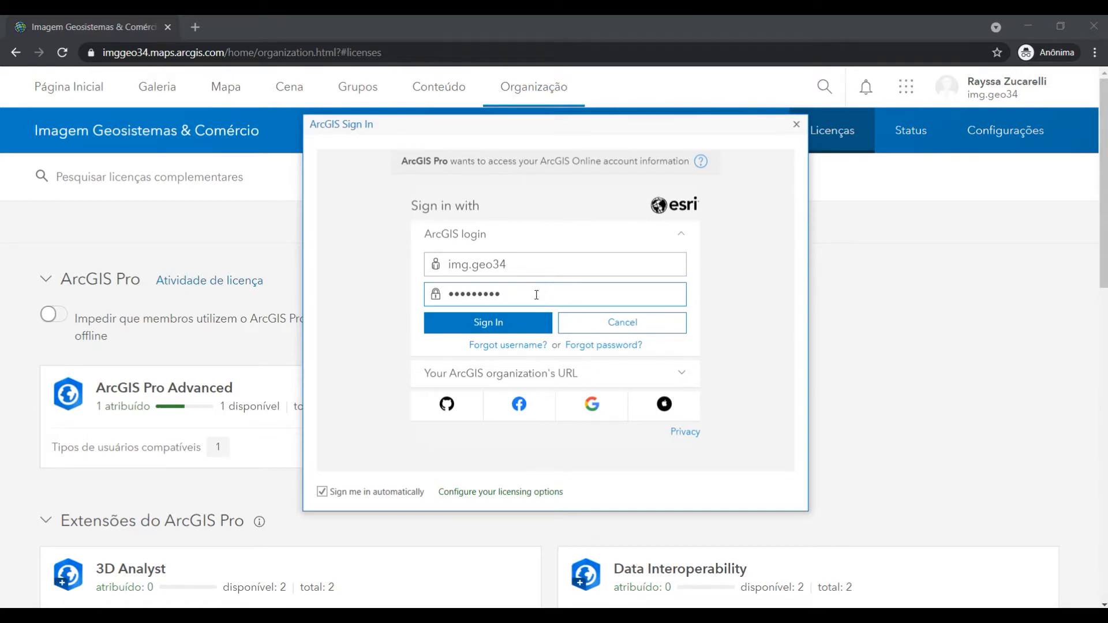
pyautogui.click(529, 333)
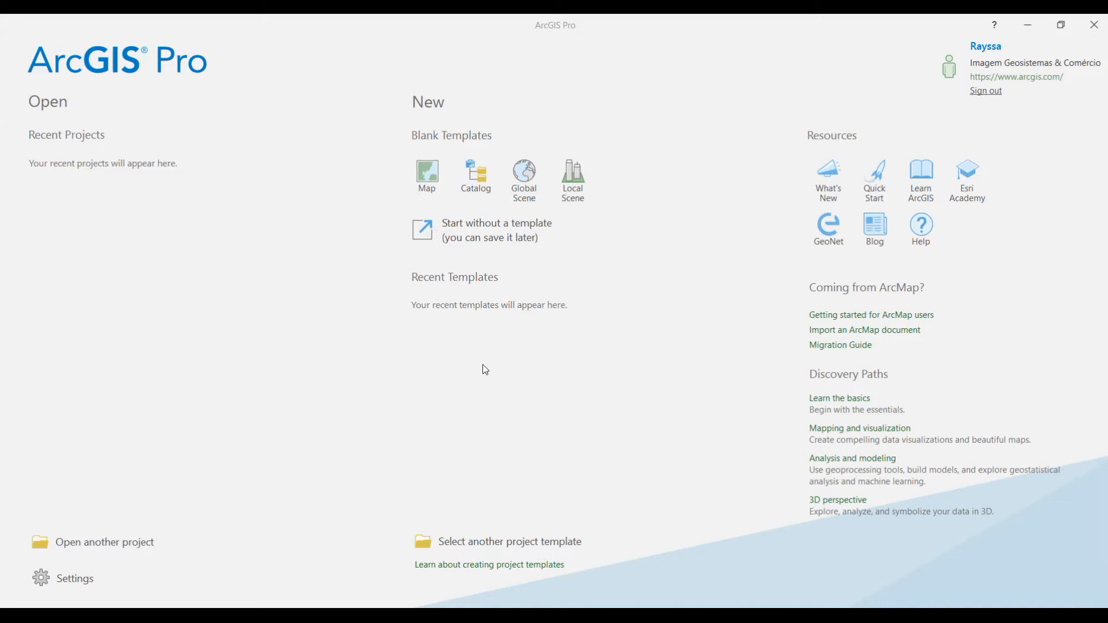
# Create a new project from the blank Map template, named "População por Estado BR", in its own folder.
pyautogui.click(444, 168)
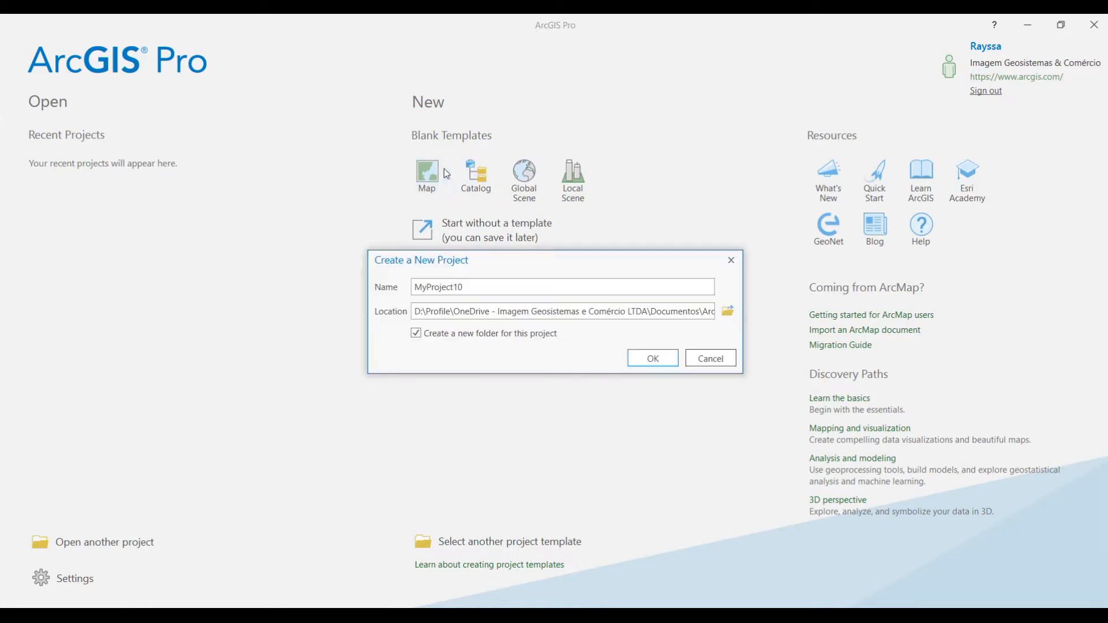
pyautogui.moveTo(460, 287); pyautogui.dragTo(413, 292)
pyautogui.press('BackSpace')
pyautogui.write('População por Estado BR')
pyautogui.click(648, 358)
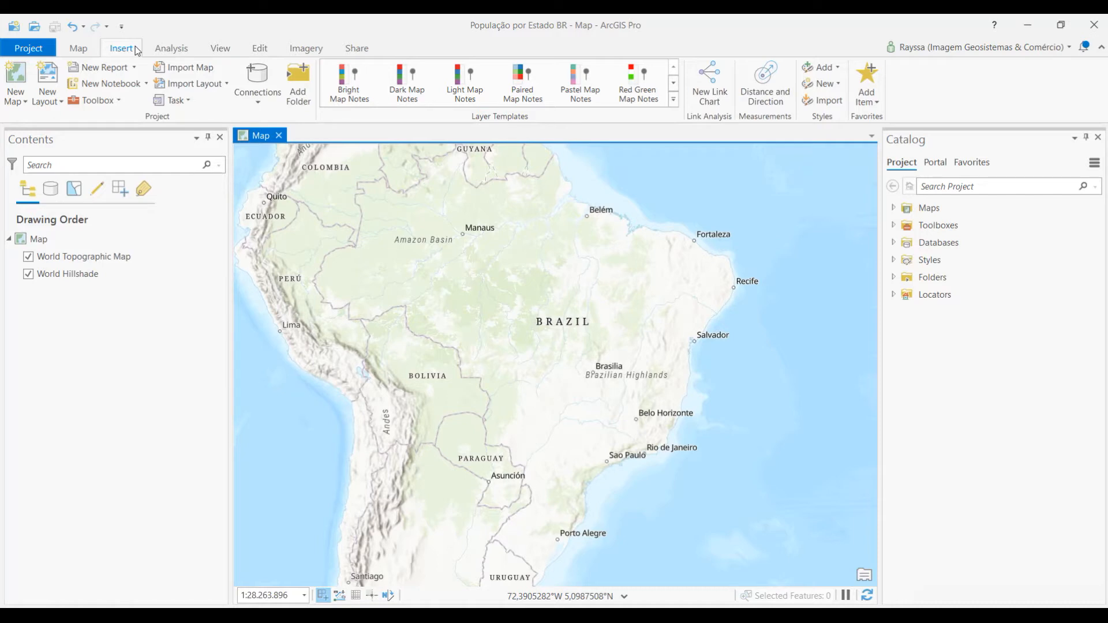
# Examine the available basemaps and the kinds of data that can be added to the map.
pyautogui.click(85, 51)
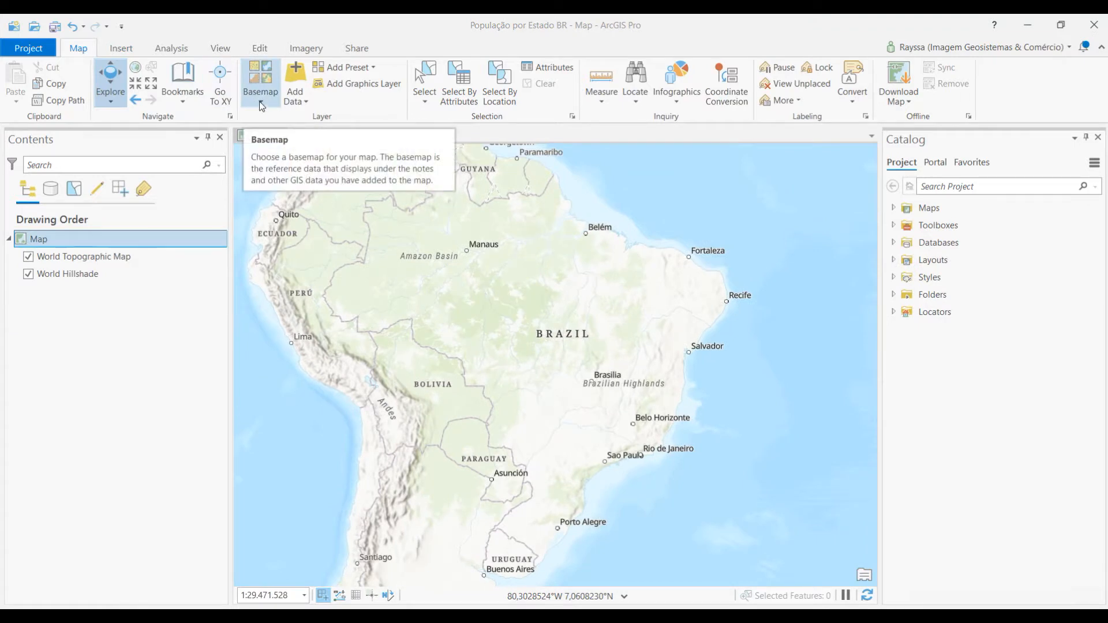
pyautogui.click(260, 105)
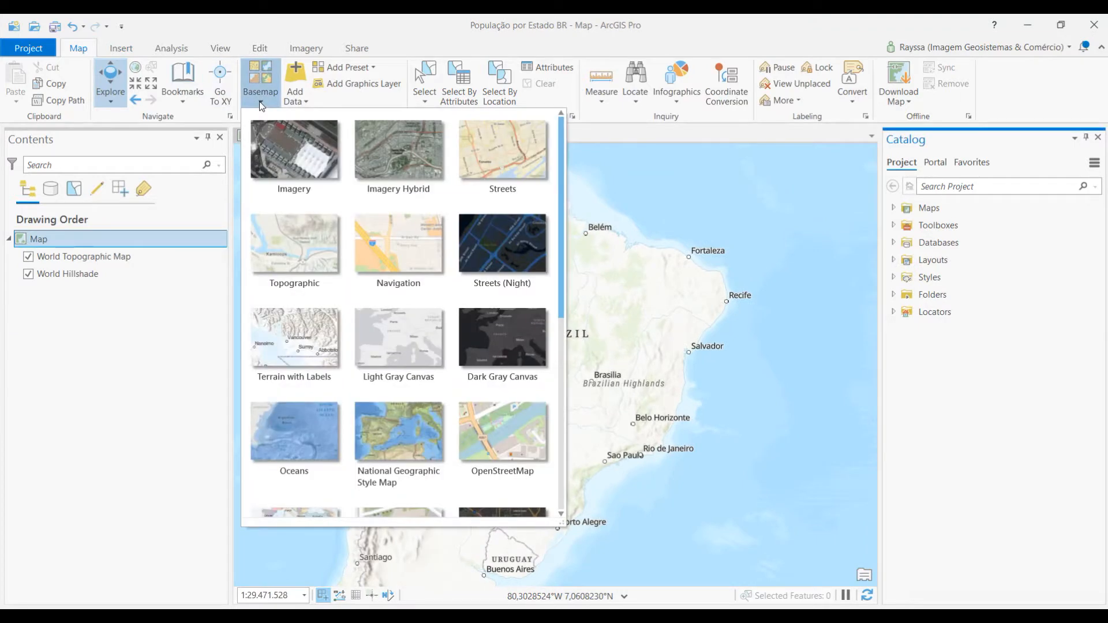
pyautogui.click(300, 99)
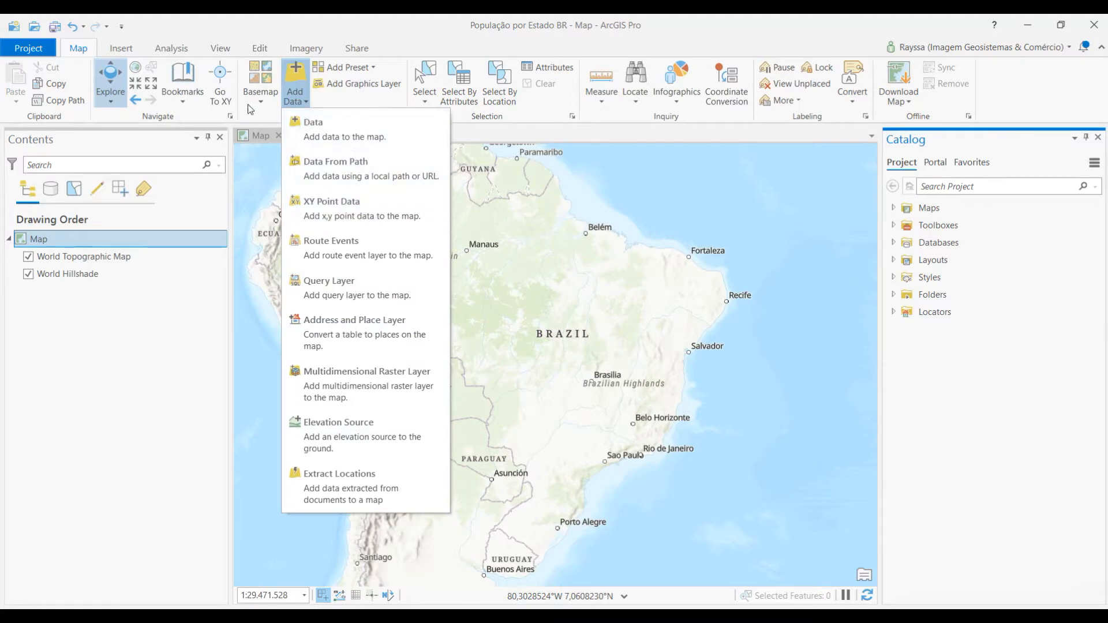
pyautogui.click(128, 55)
pyautogui.click(115, 54)
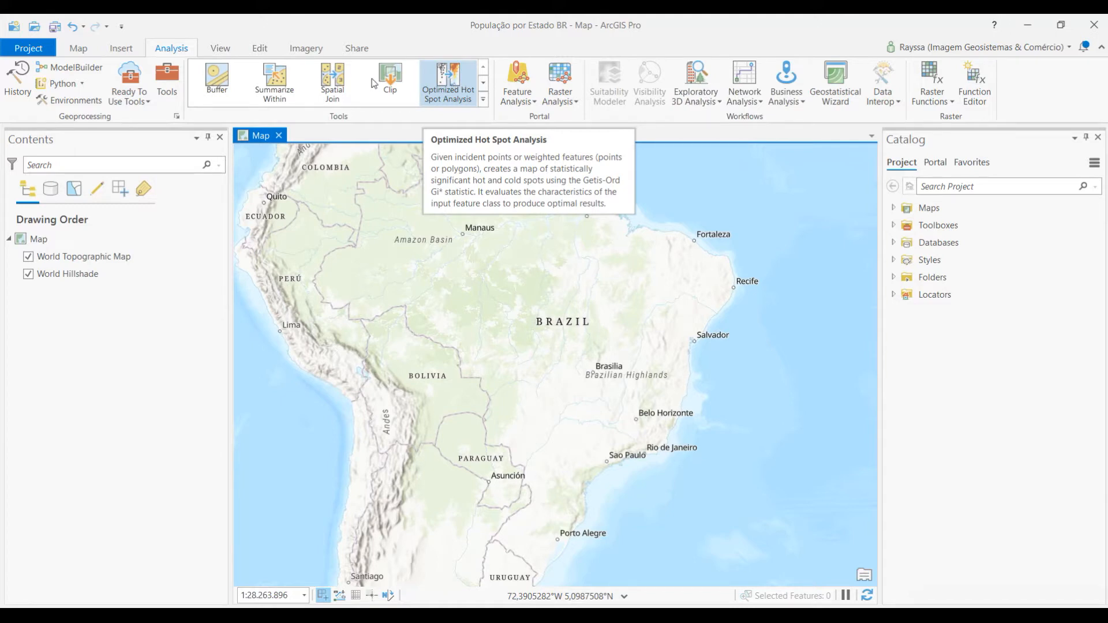
# Bring up the Geoprocessing tools and select the World Topographic Map layer to expose its contextual options.
pyautogui.click(169, 85)
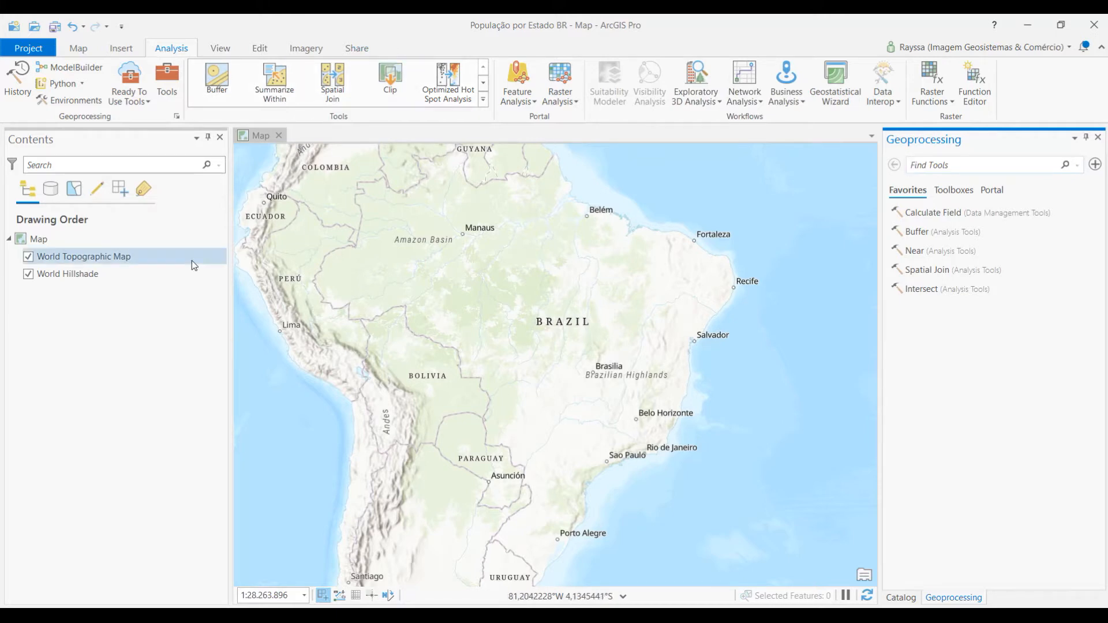
pyautogui.click(49, 261)
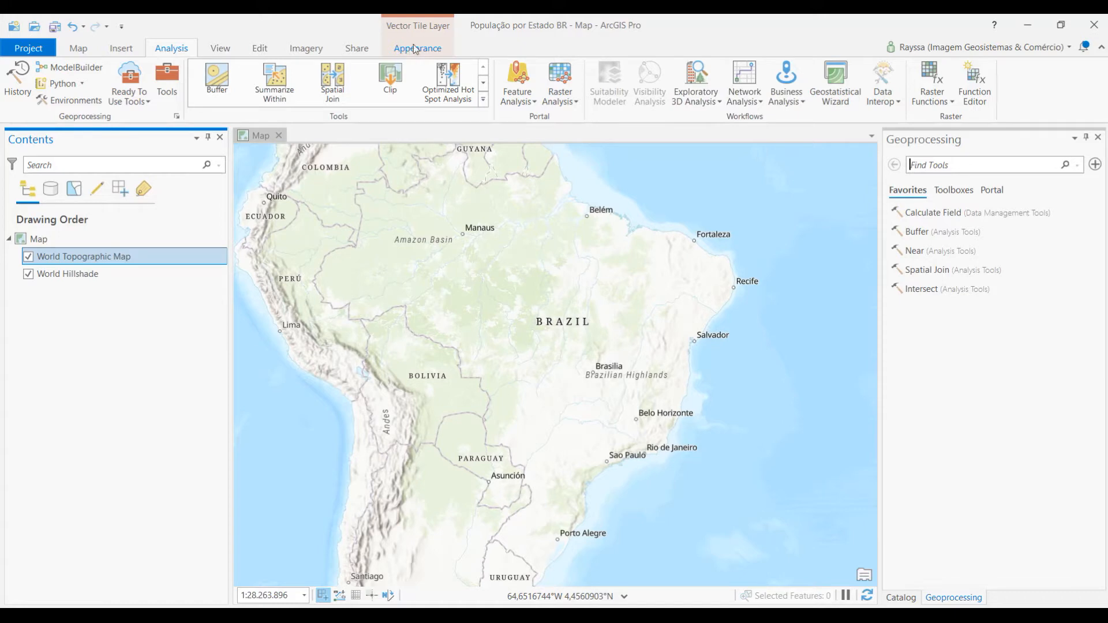
pyautogui.click(1002, 364)
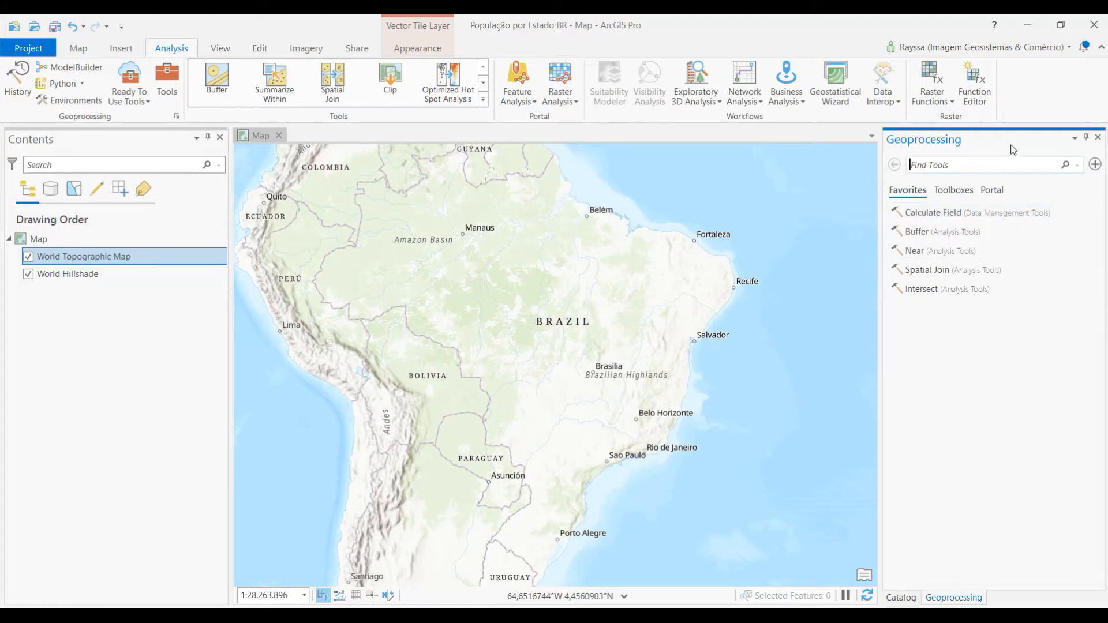
# Set the Catalog and Geoprocessing panes to auto-hide, and pin them back in place.
pyautogui.click(1086, 137)
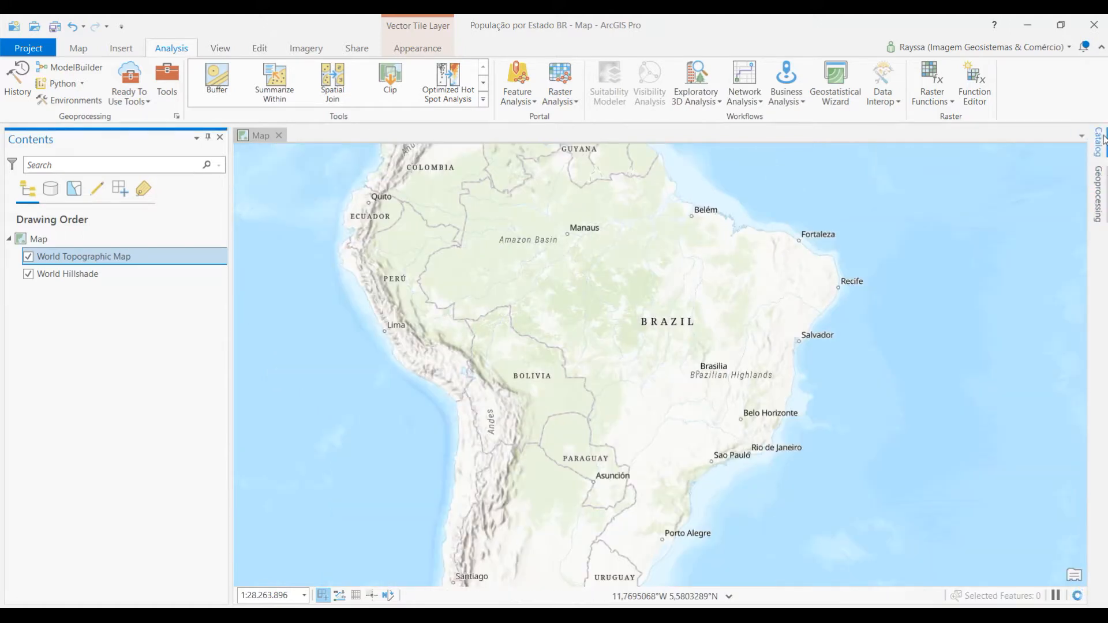
pyautogui.click(1098, 209)
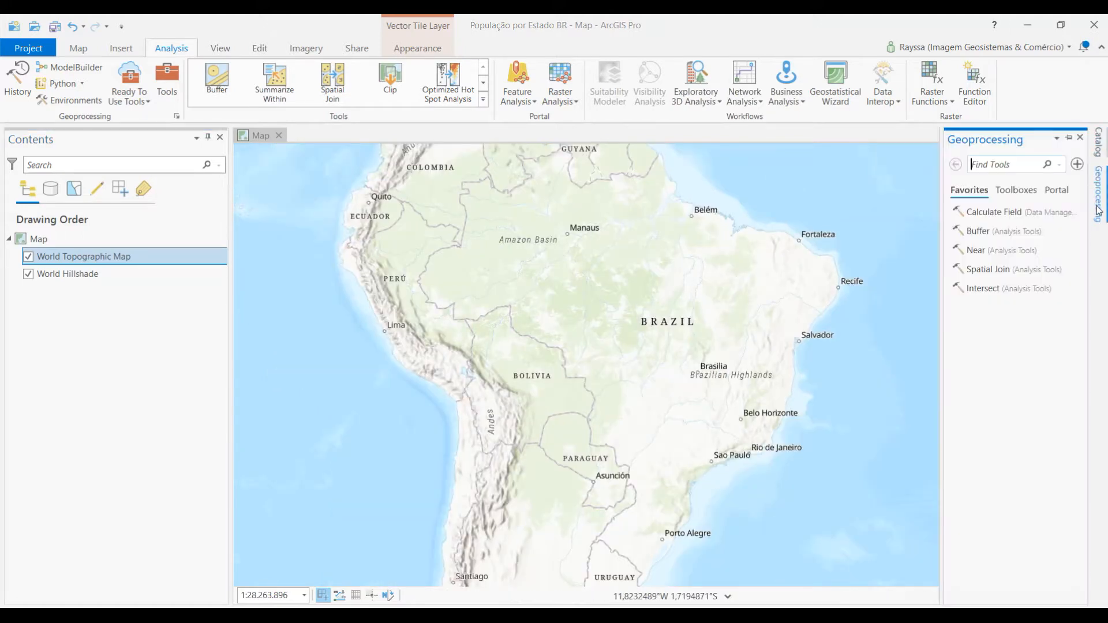
pyautogui.click(1069, 137)
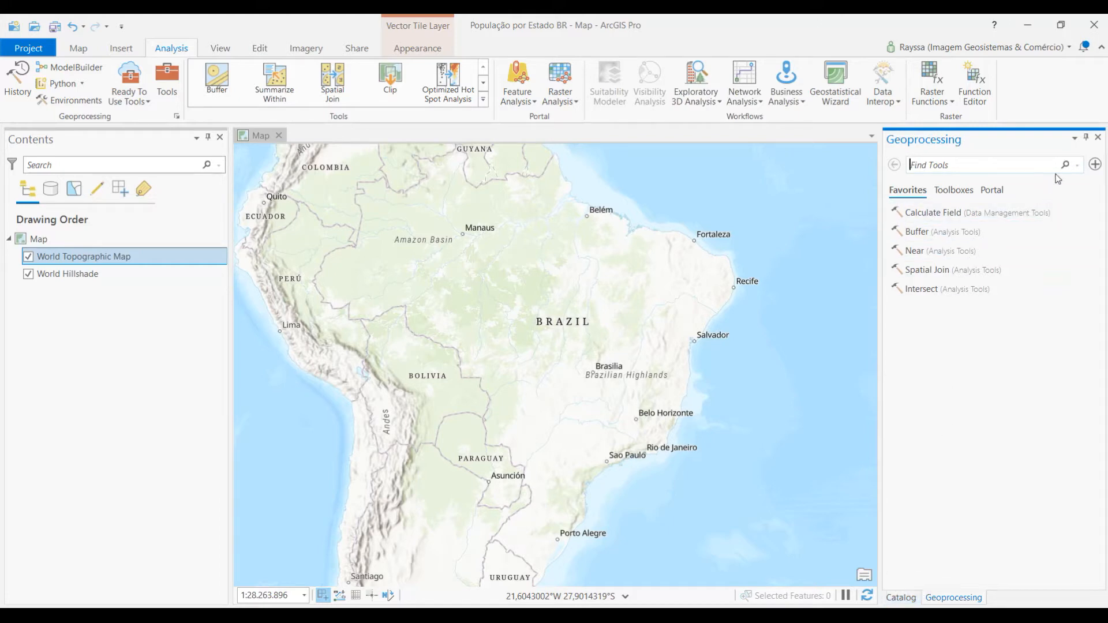
# Float the Geoprocessing pane and dock it together with the Contents pane, closing it when done.
pyautogui.click(1076, 139)
pyautogui.click(1073, 151)
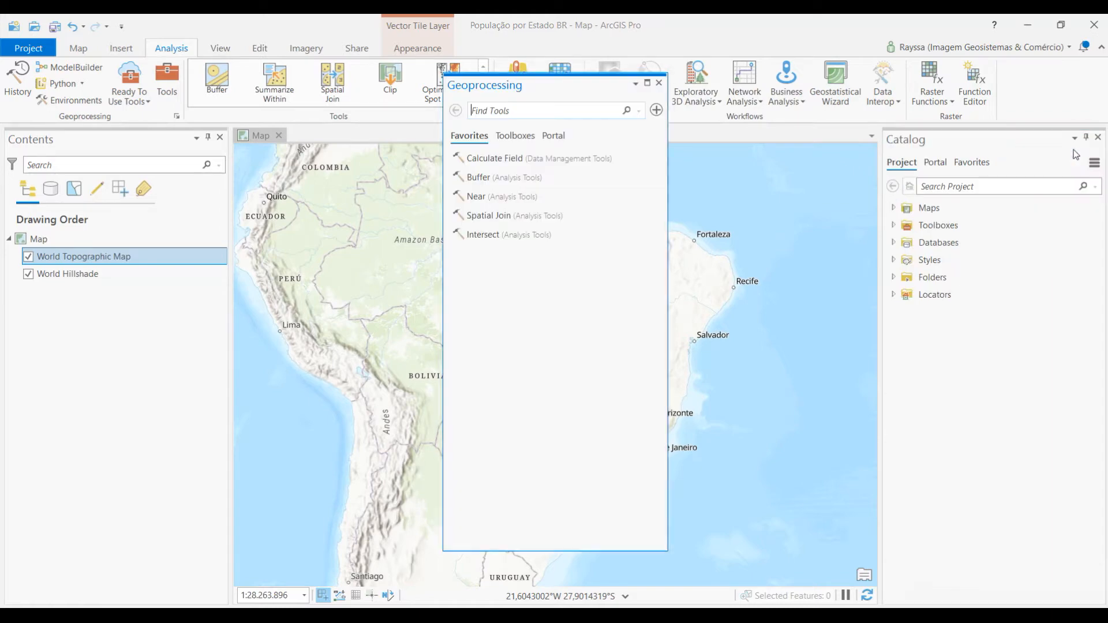
pyautogui.moveTo(524, 93); pyautogui.dragTo(116, 370)
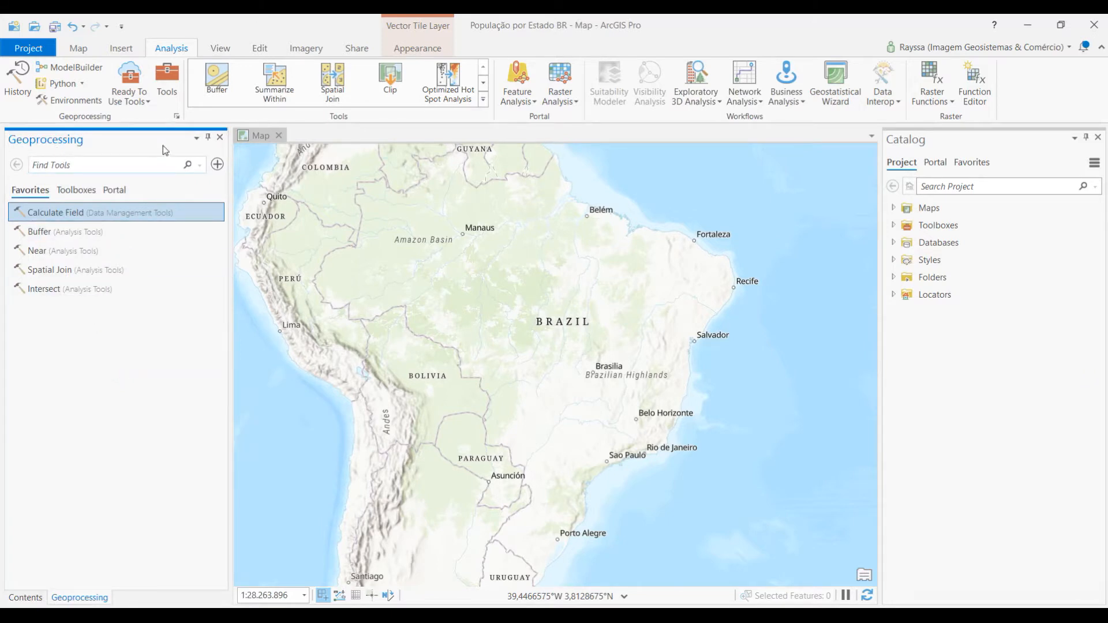
pyautogui.click(220, 137)
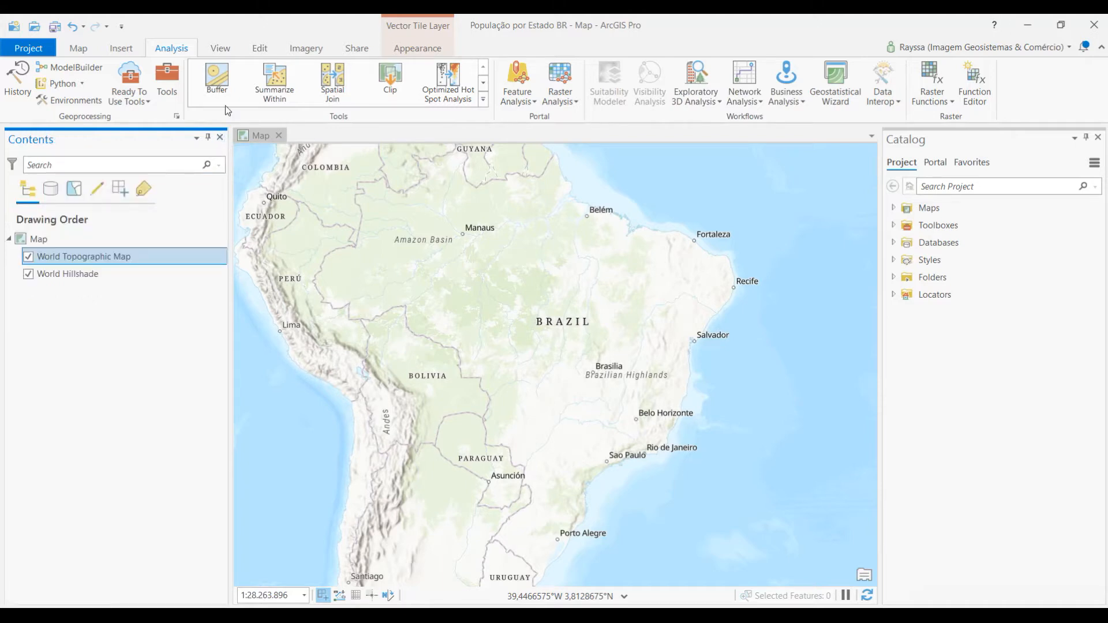
# Reset the pane layout for geoprocessing and close the Geoprocessing pane.
pyautogui.click(224, 50)
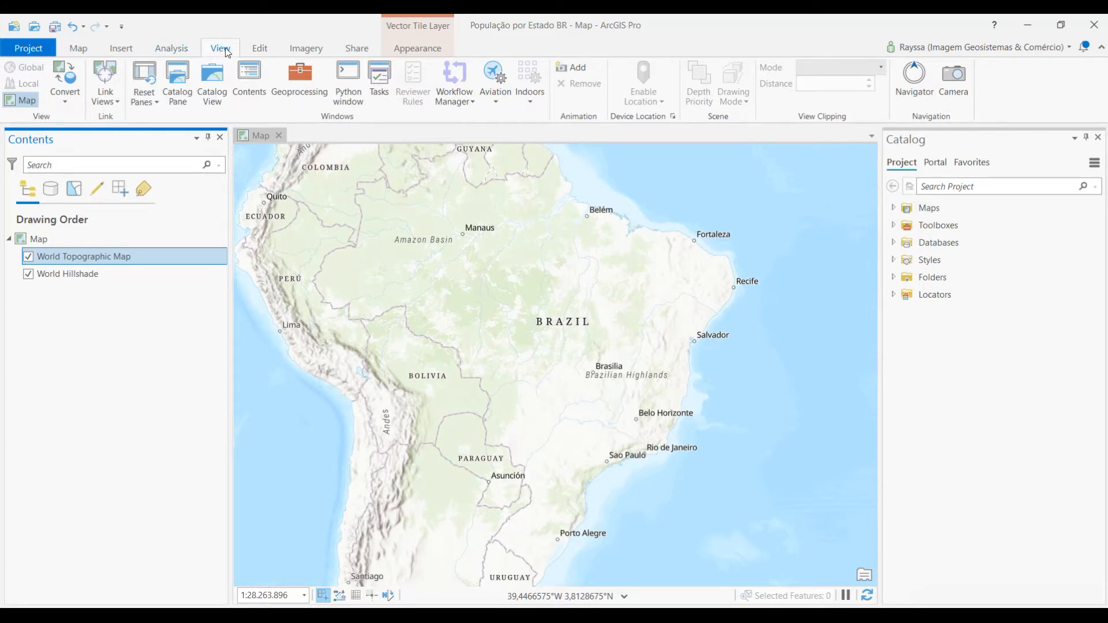
pyautogui.click(146, 102)
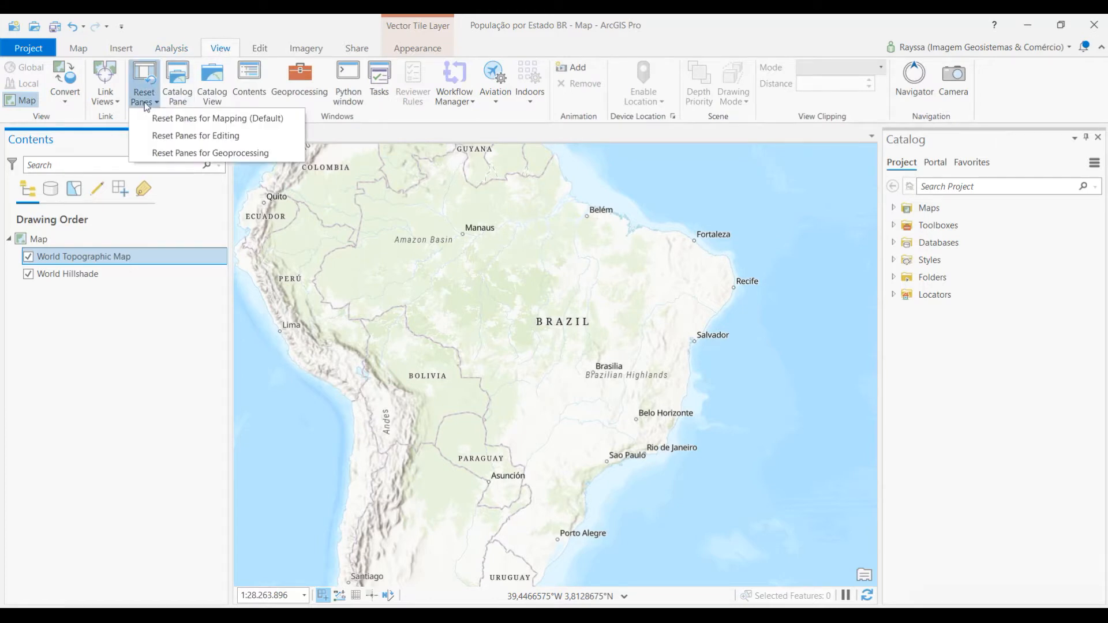
pyautogui.click(159, 153)
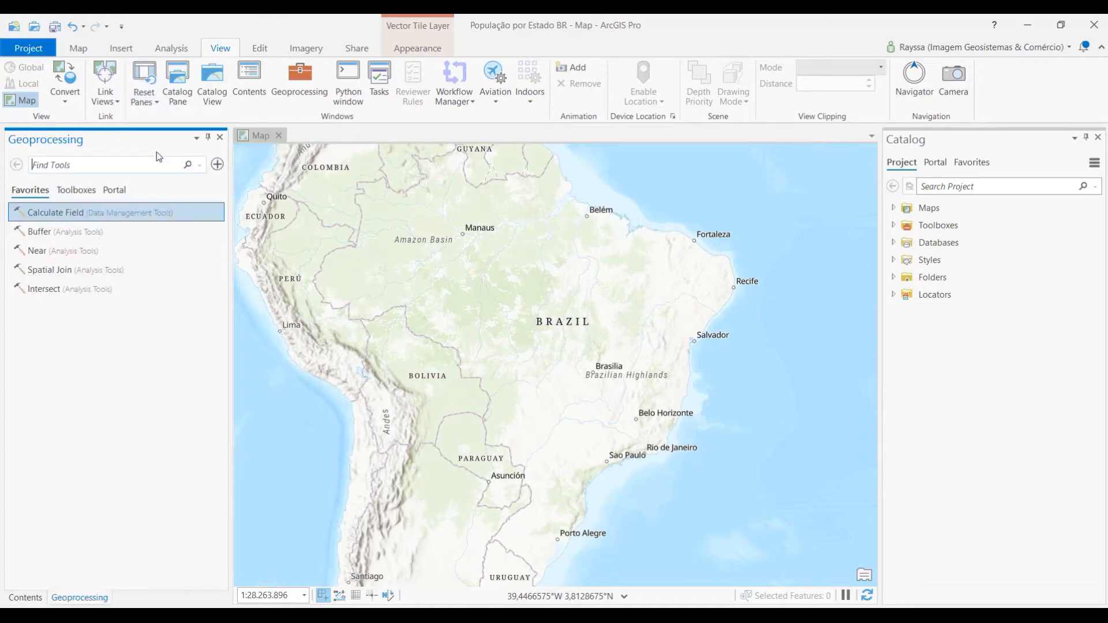
pyautogui.click(220, 138)
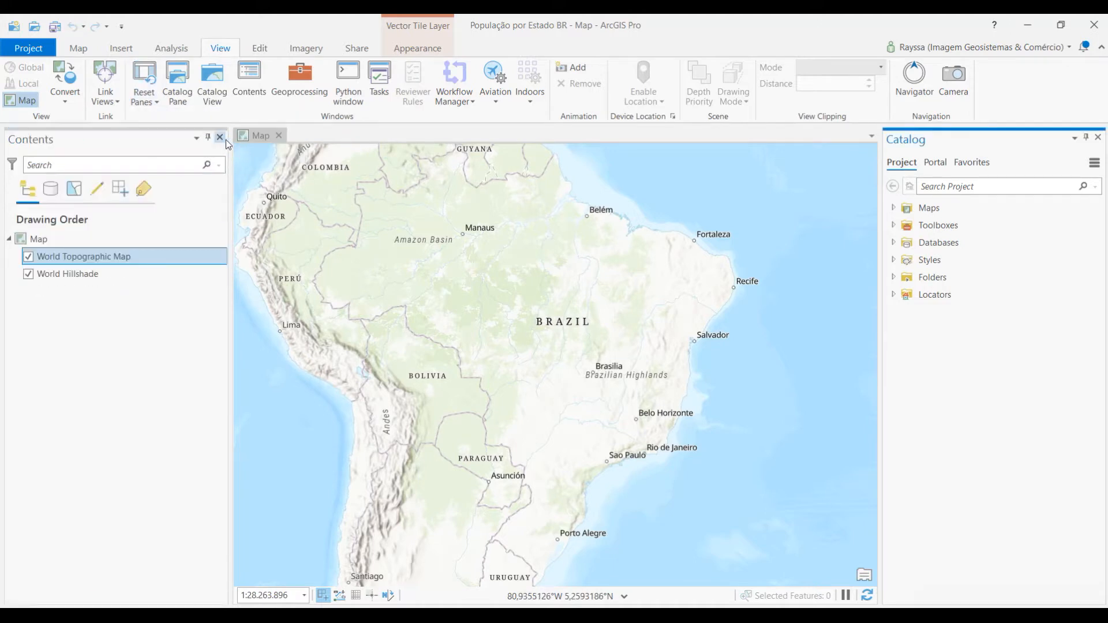
# Close the Catalog pane and reset the pane layout to the default for mapping.
pyautogui.click(1098, 139)
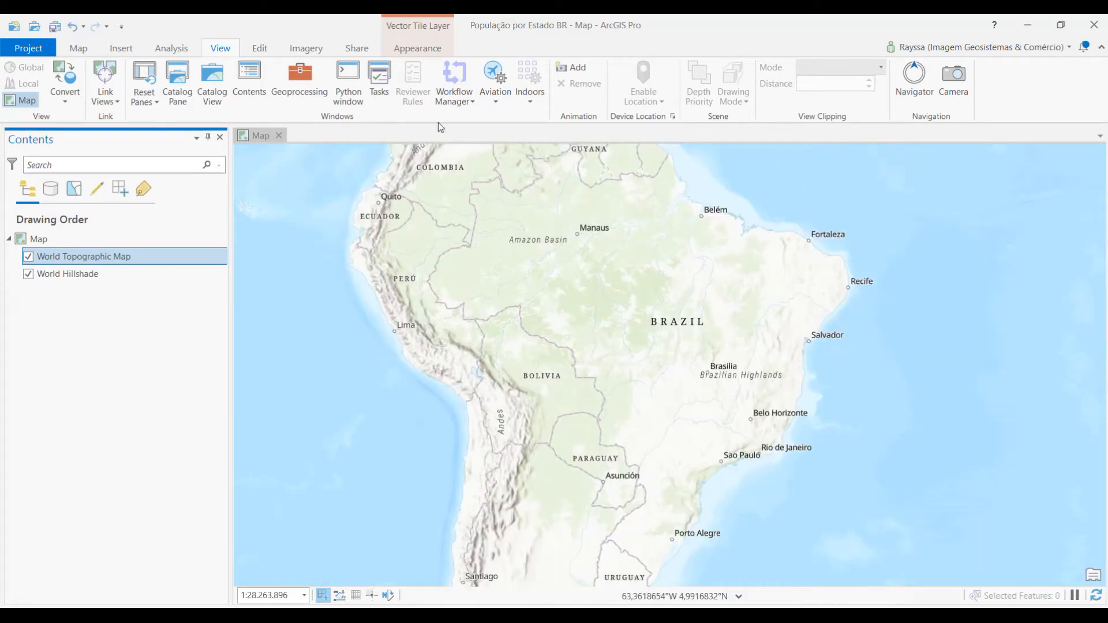
pyautogui.click(154, 103)
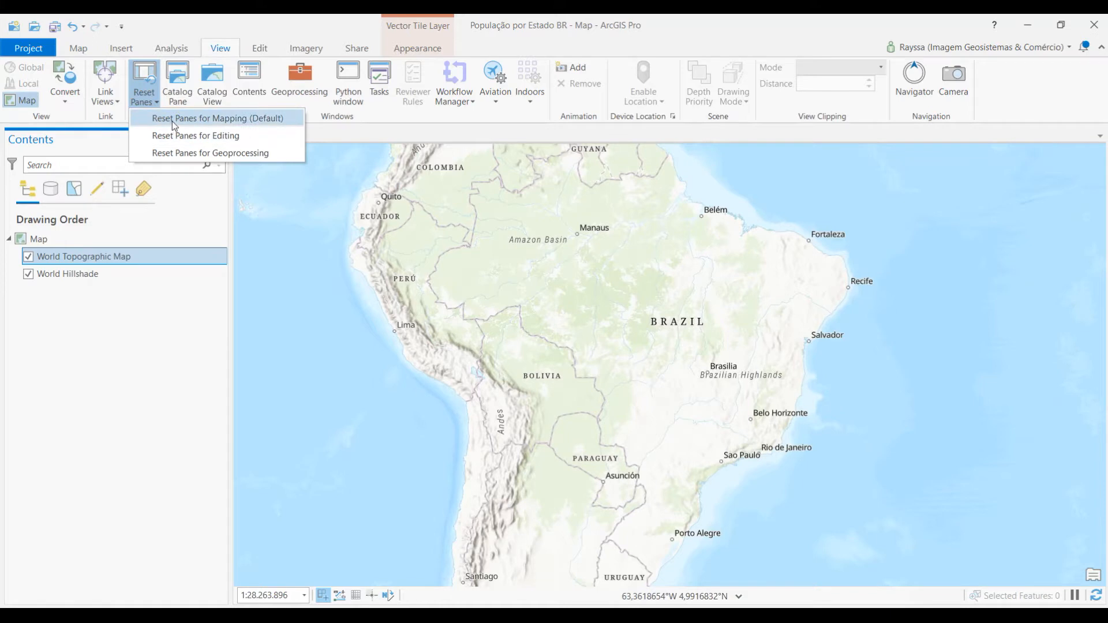
pyautogui.click(172, 119)
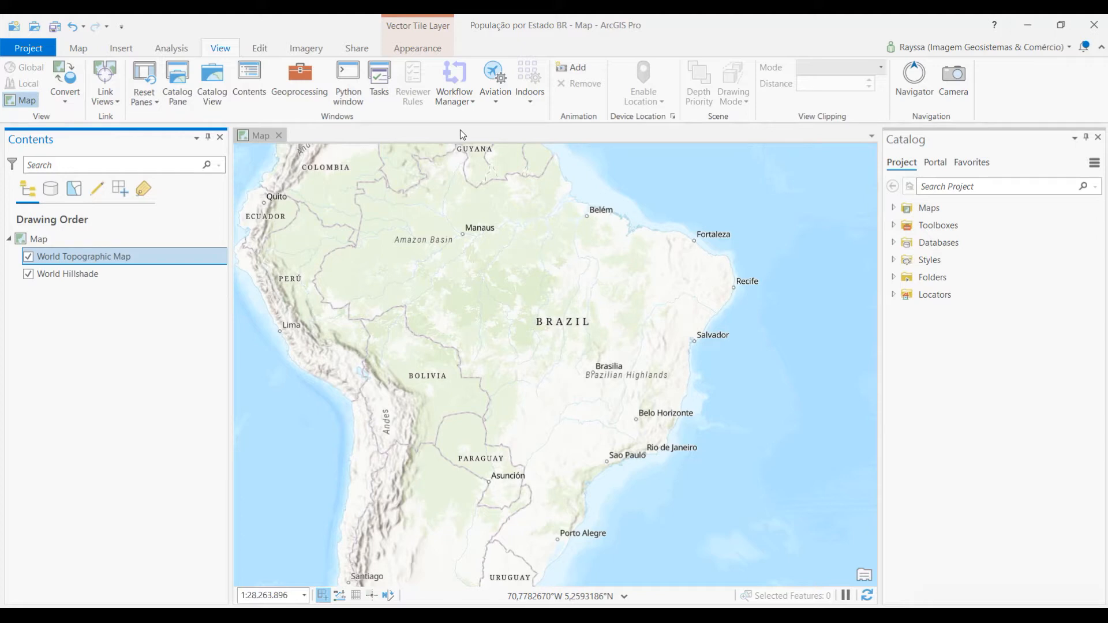
# Expand the "População por Estado BR" project folder in the Catalog and inspect its geodatabase and toolbox.
pyautogui.click(176, 52)
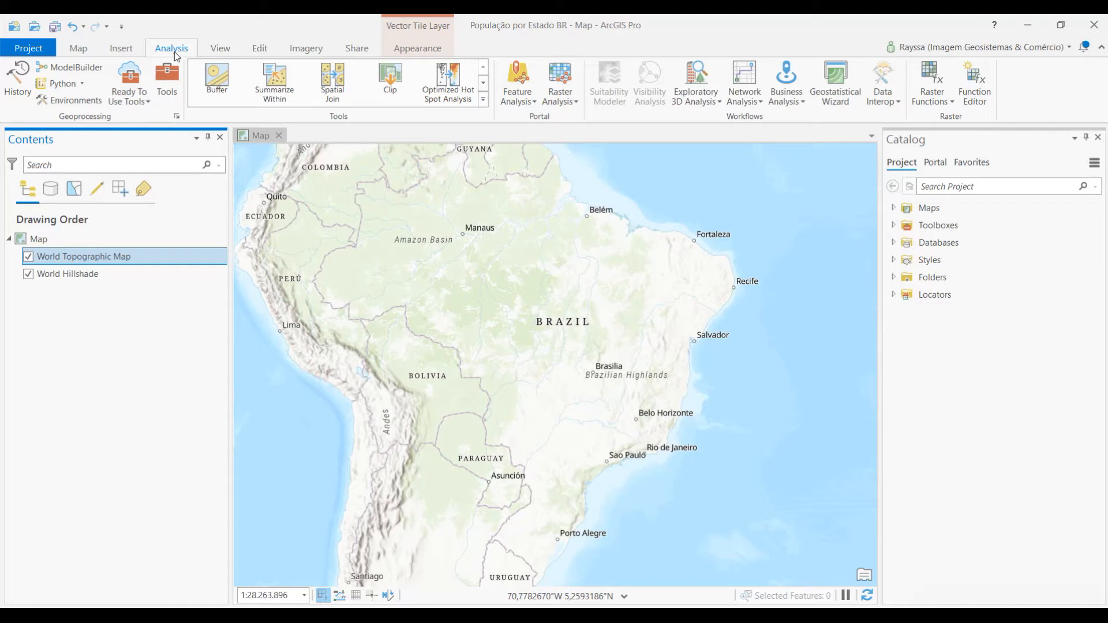
pyautogui.click(892, 279)
pyautogui.moveTo(1014, 300)
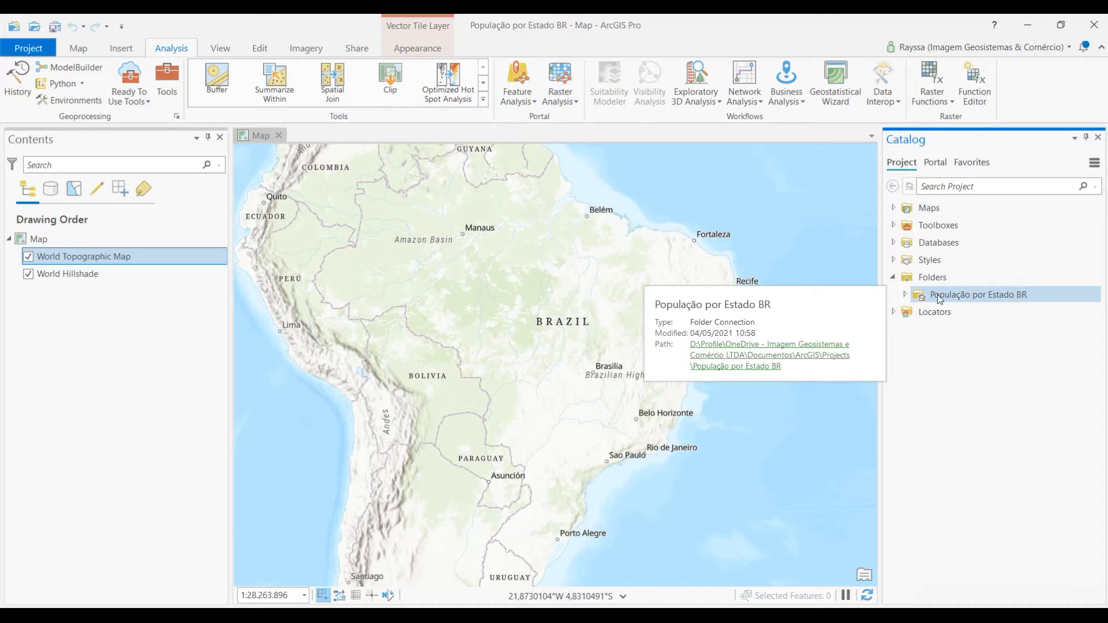
pyautogui.click(906, 295)
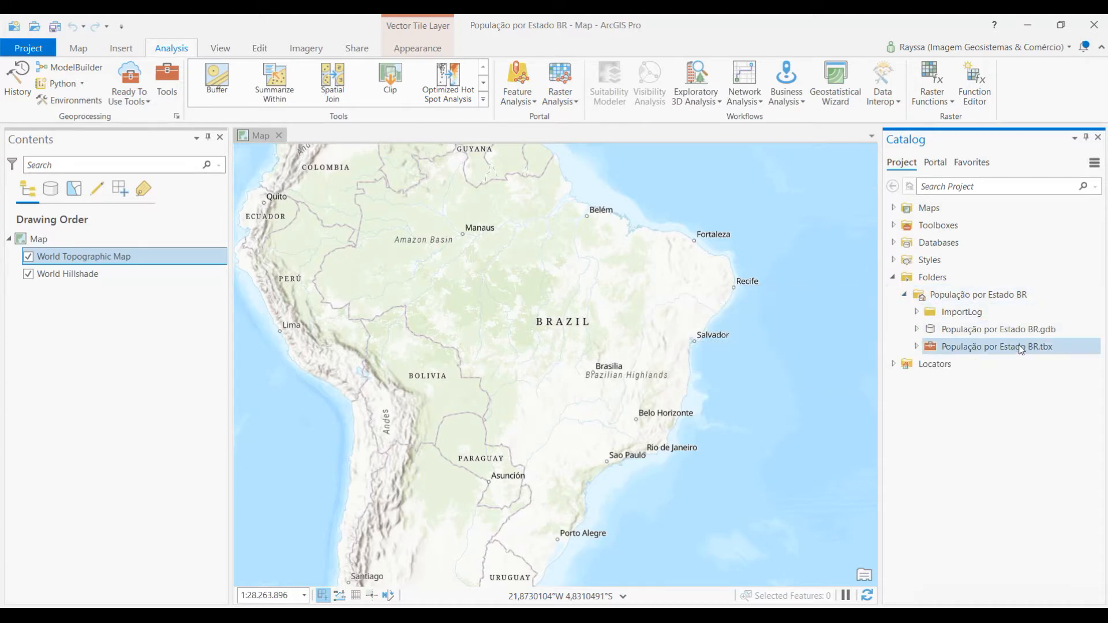
pyautogui.moveTo(1052, 330)
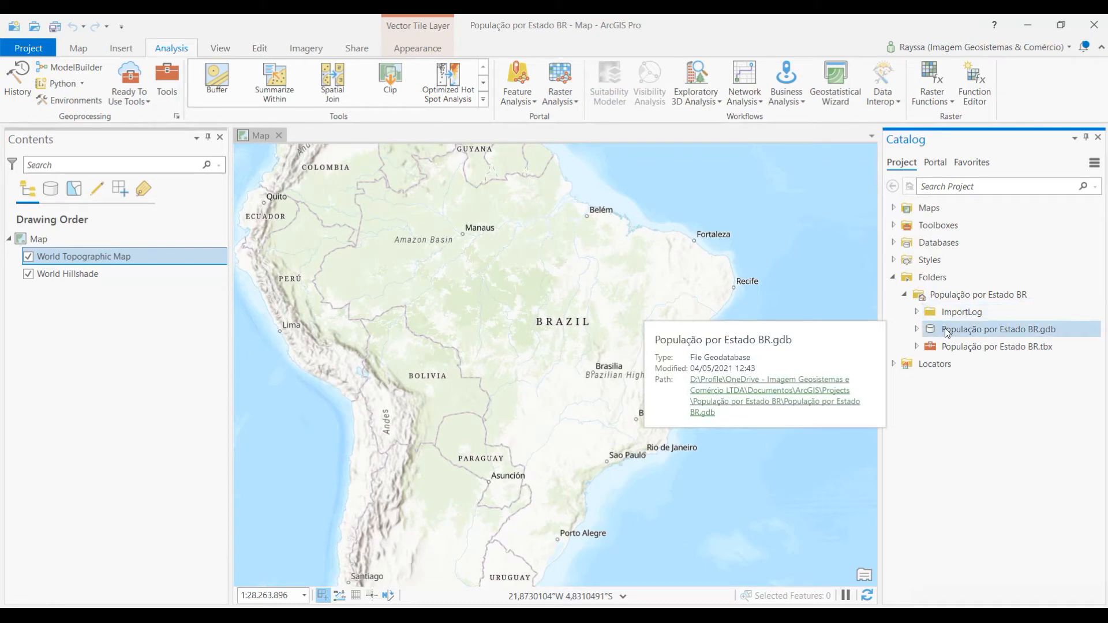
# Add a folder connection to the Dados Migração folder on the Desktop.
pyautogui.click(906, 295)
pyautogui.rightClick(925, 278)
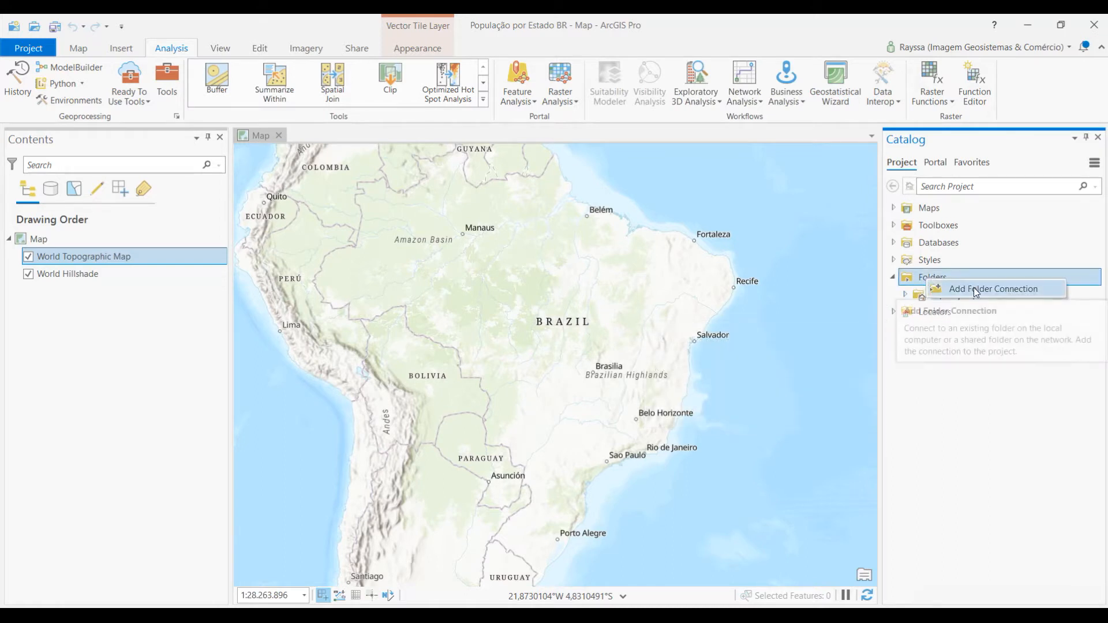
pyautogui.click(974, 288)
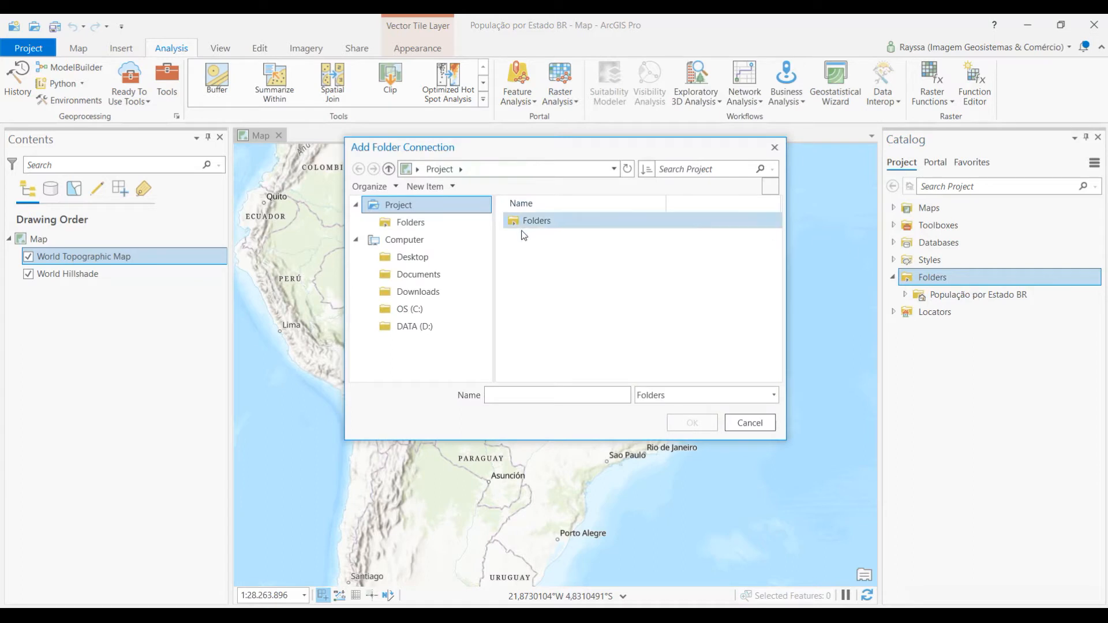
pyautogui.click(441, 253)
pyautogui.click(519, 257)
pyautogui.click(693, 422)
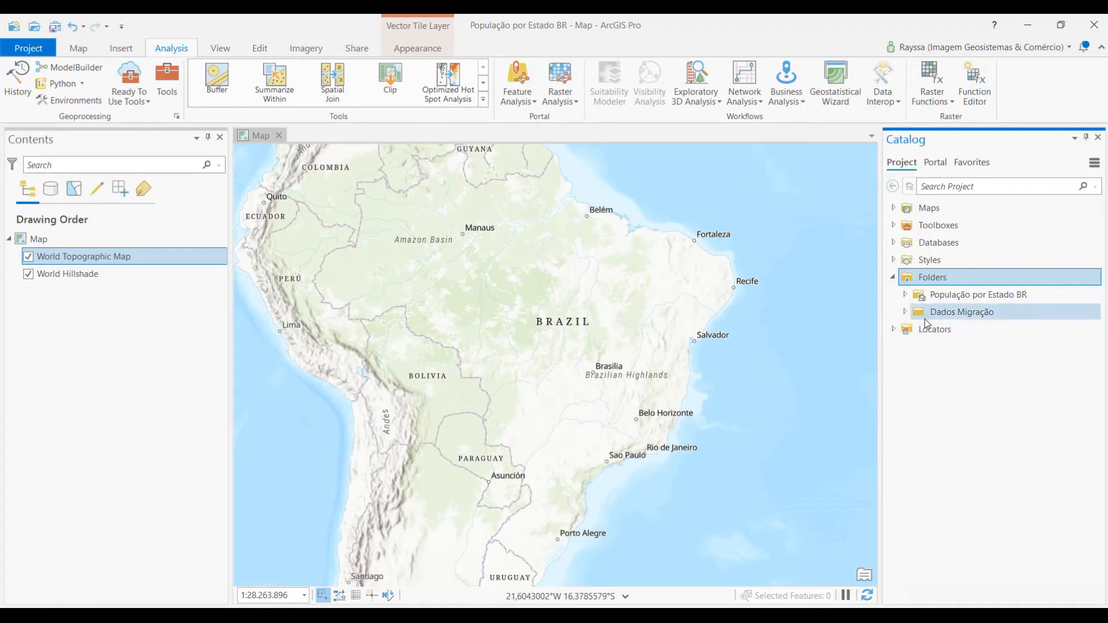
# Import and open the map document População por Estado.mxd from the Dados Migração folder.
pyautogui.click(905, 312)
pyautogui.moveTo(971, 346)
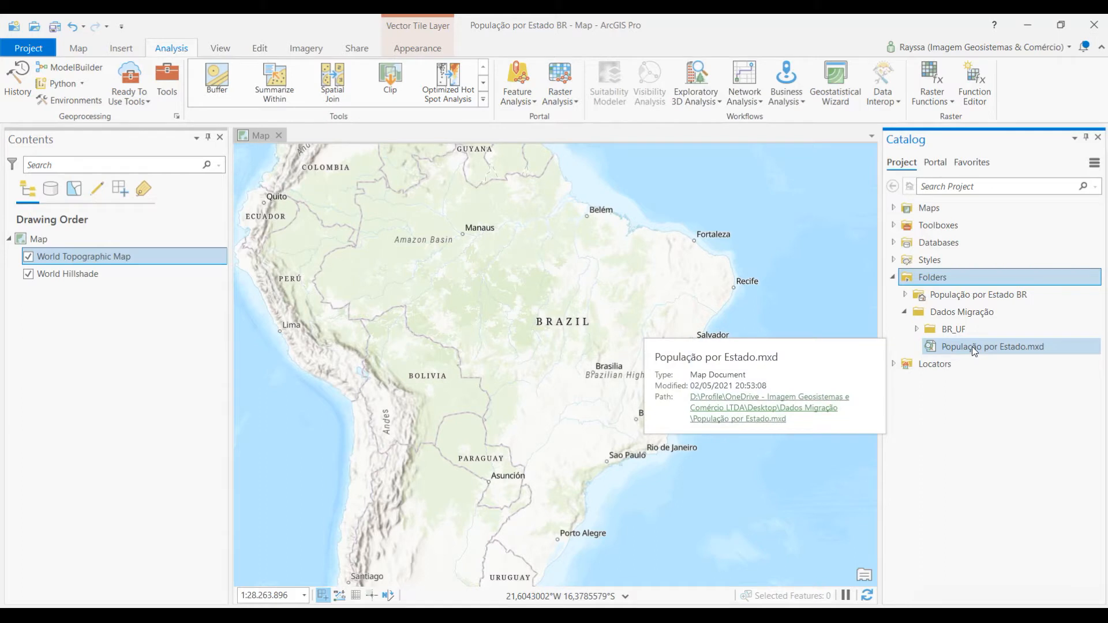
pyautogui.rightClick(972, 347)
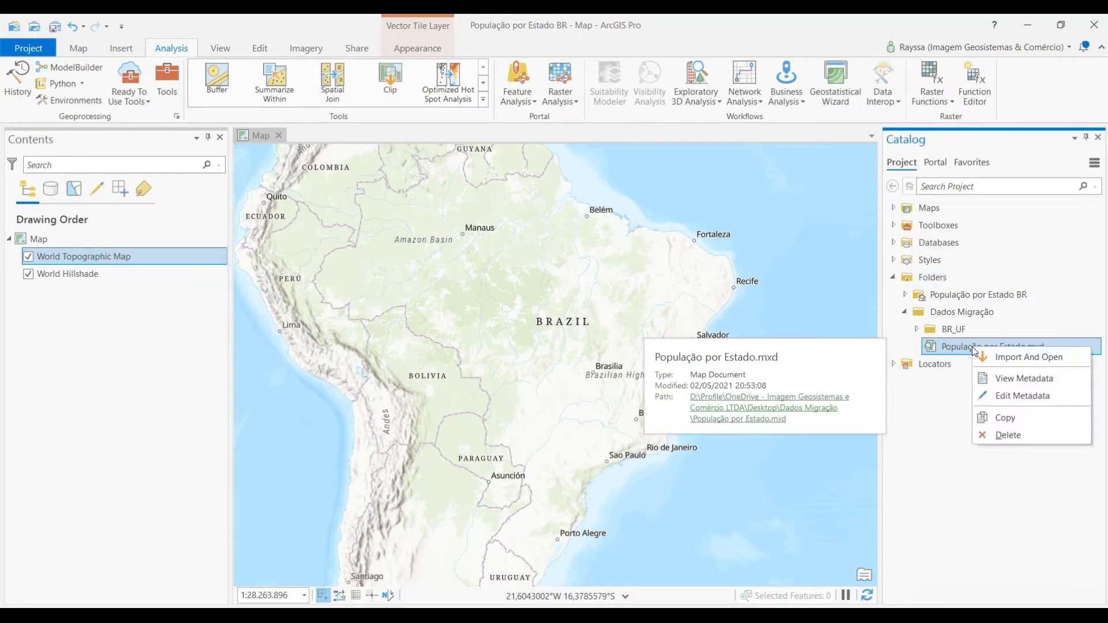
pyautogui.click(1011, 358)
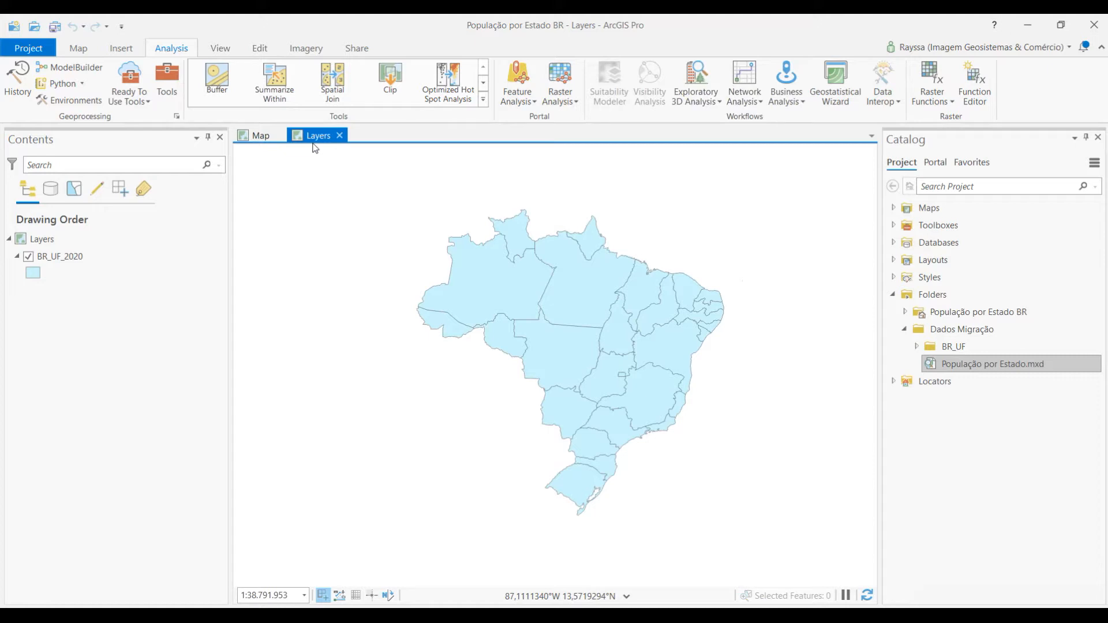
# Save the BR_UF_2020 layer as the layer file BR_UF_2020.lyrx in the População por Estado BR project folder.
pyautogui.click(81, 261)
pyautogui.rightClick(80, 261)
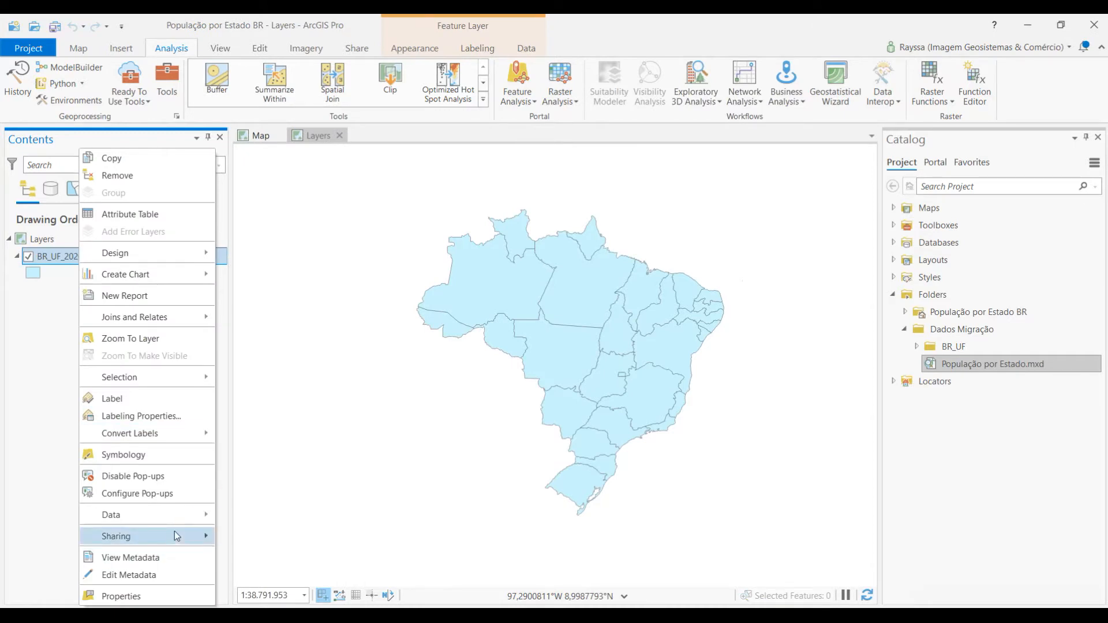
pyautogui.moveTo(176, 536)
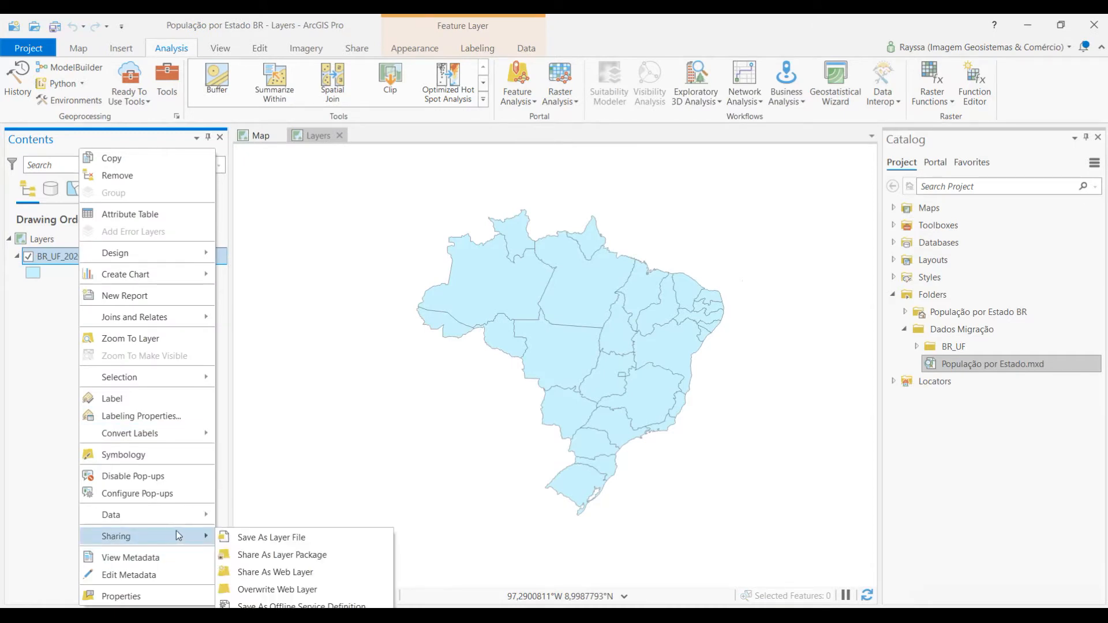
pyautogui.click(272, 538)
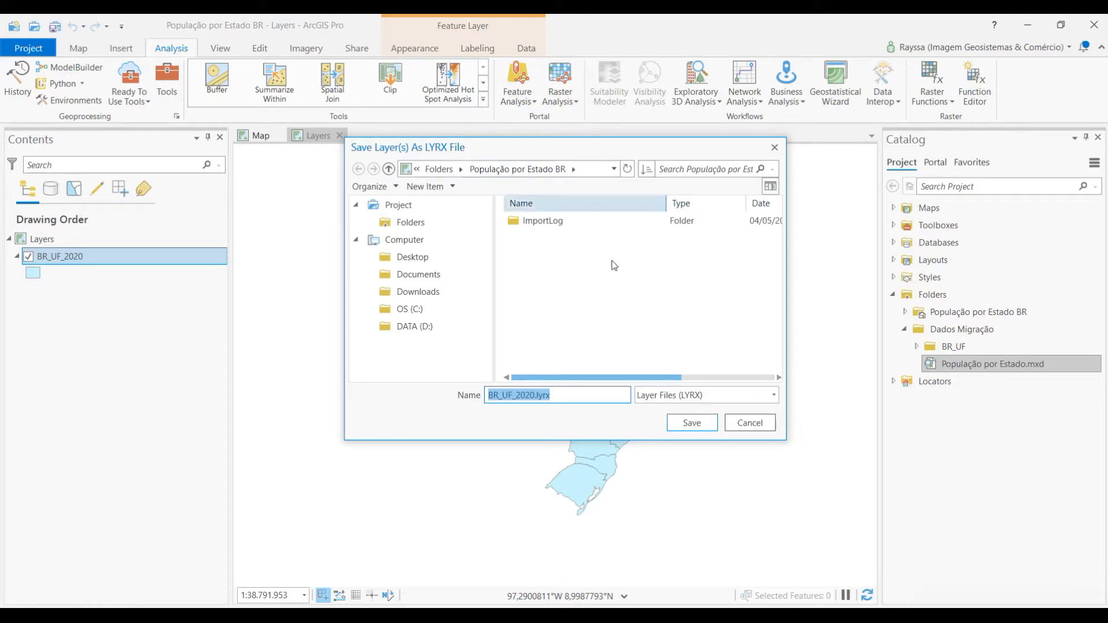
pyautogui.click(708, 424)
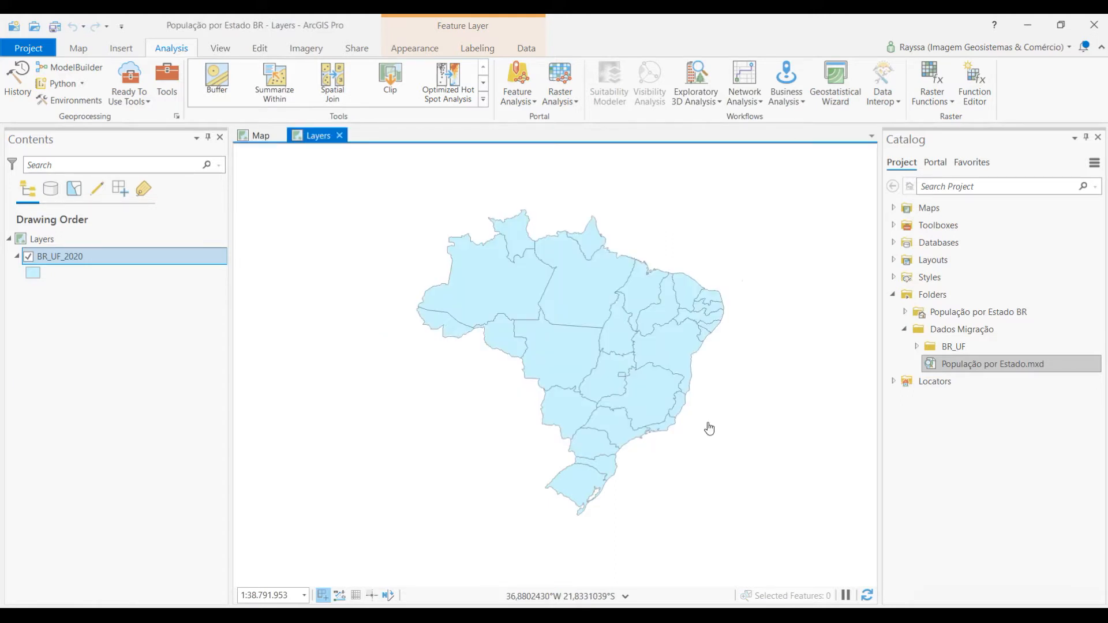
# Expand the project folder in the Catalog, collapse Dados Migração and inspect the BR_UF_2020.lyrx file.
pyautogui.click(905, 312)
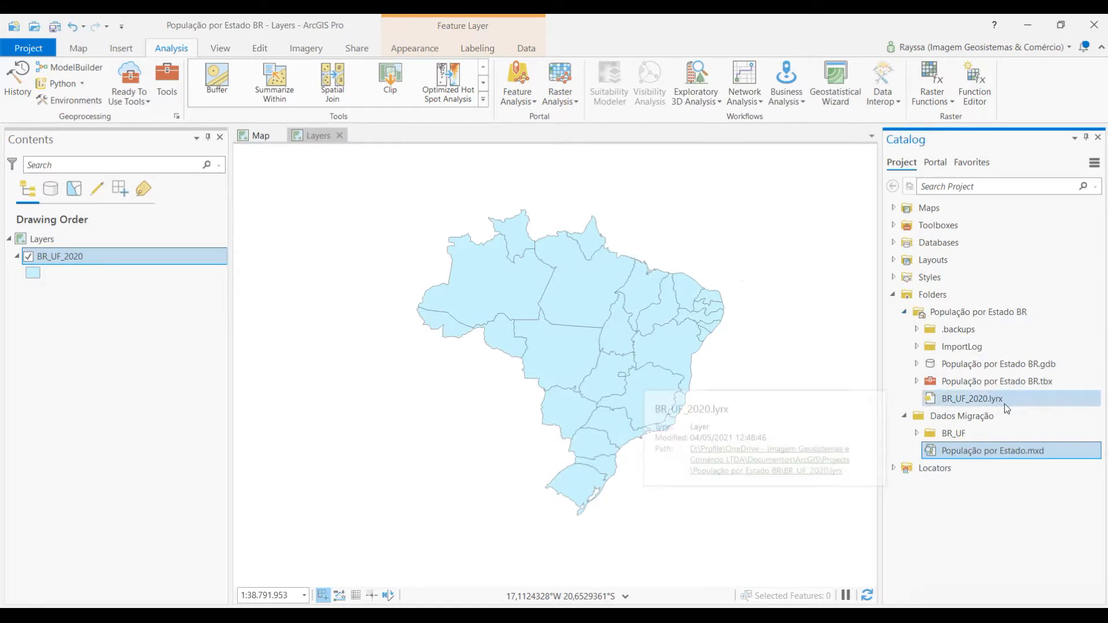
pyautogui.click(905, 416)
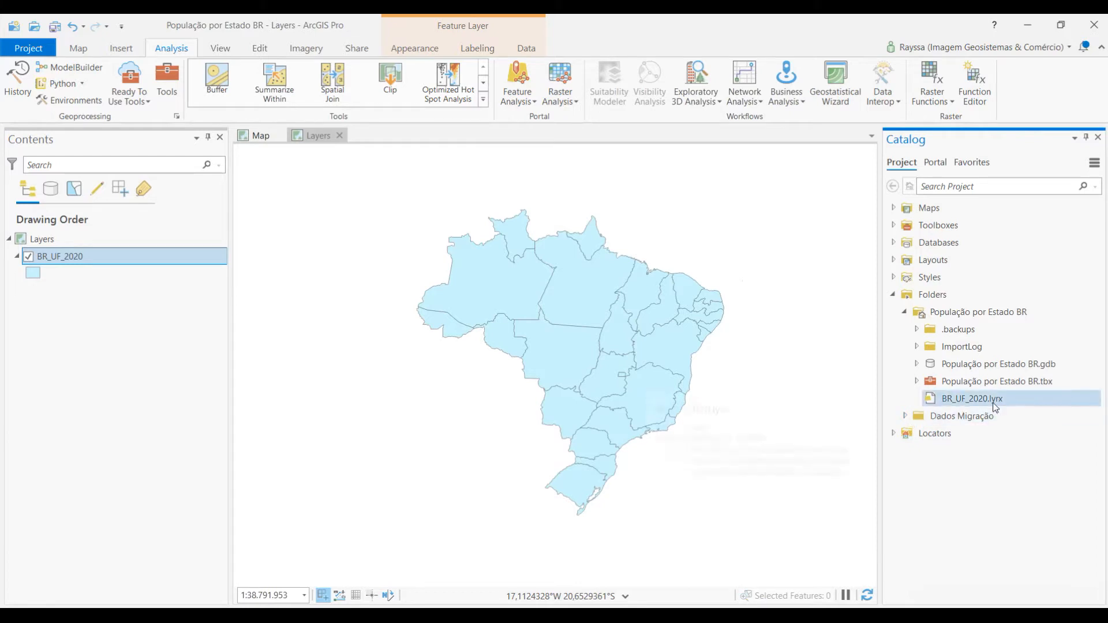
pyautogui.moveTo(995, 407)
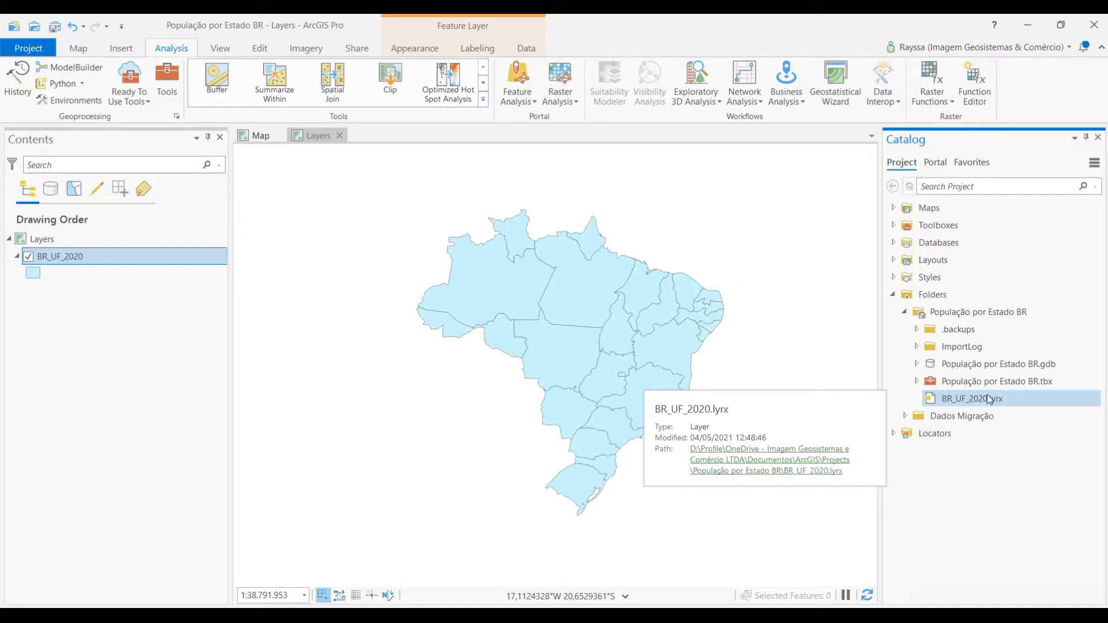
# Start a single feature class import into the geodatabase População por Estado BR.gdb.
pyautogui.moveTo(932, 370)
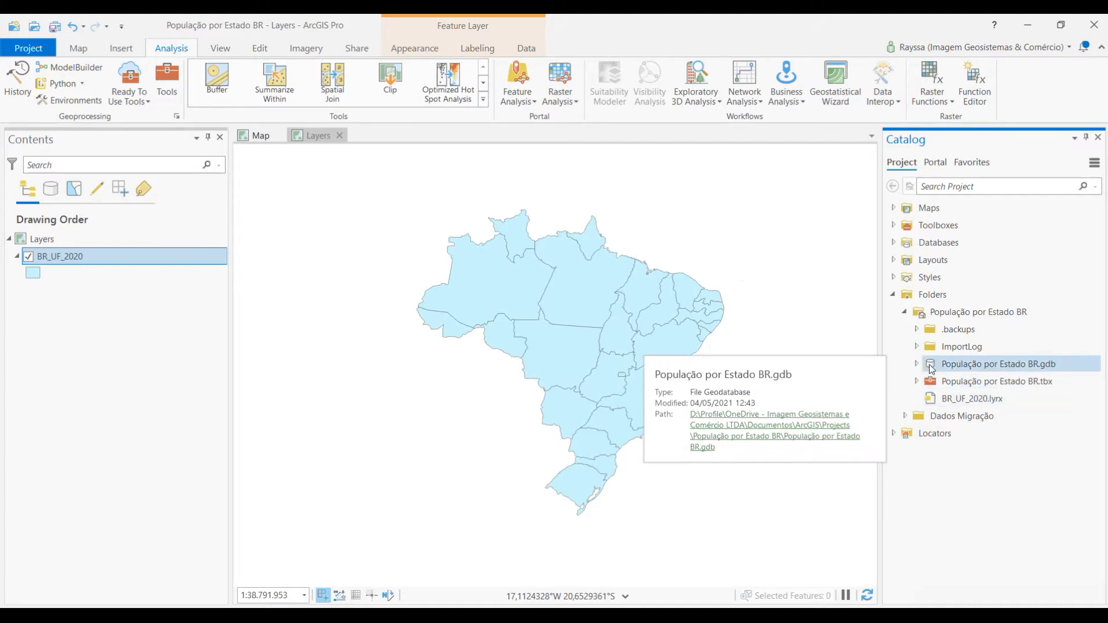
pyautogui.rightClick(931, 367)
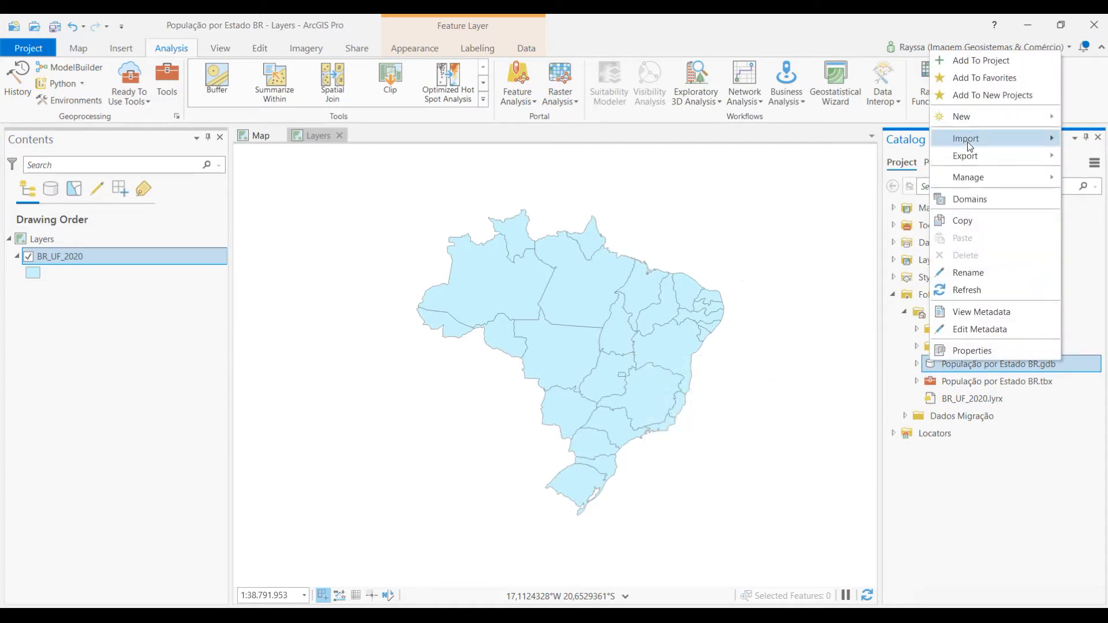
pyautogui.moveTo(968, 142)
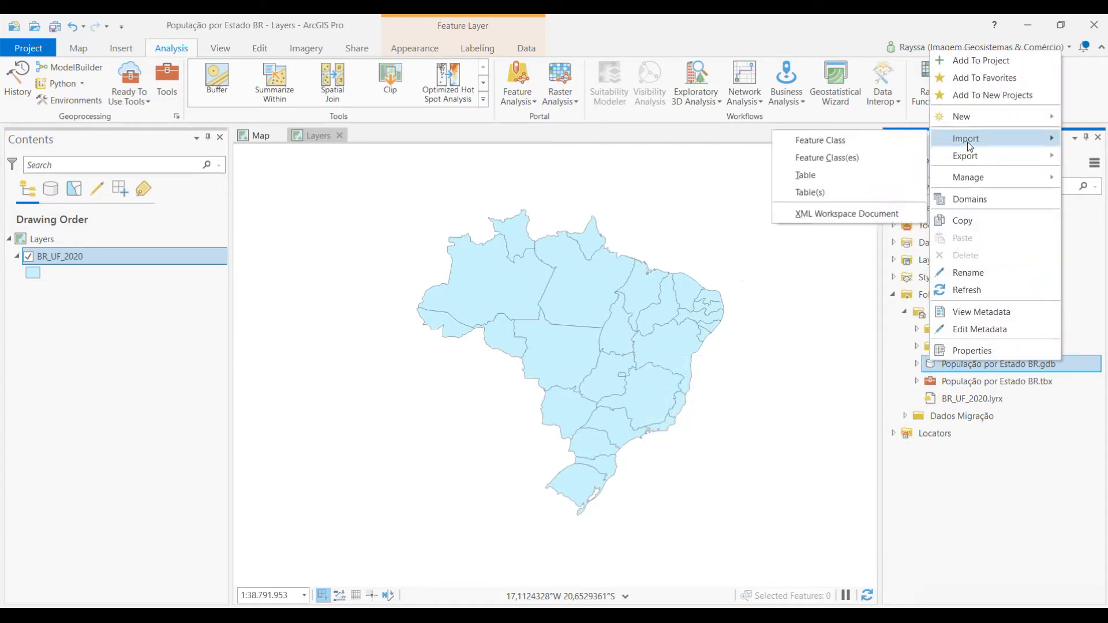
pyautogui.click(874, 142)
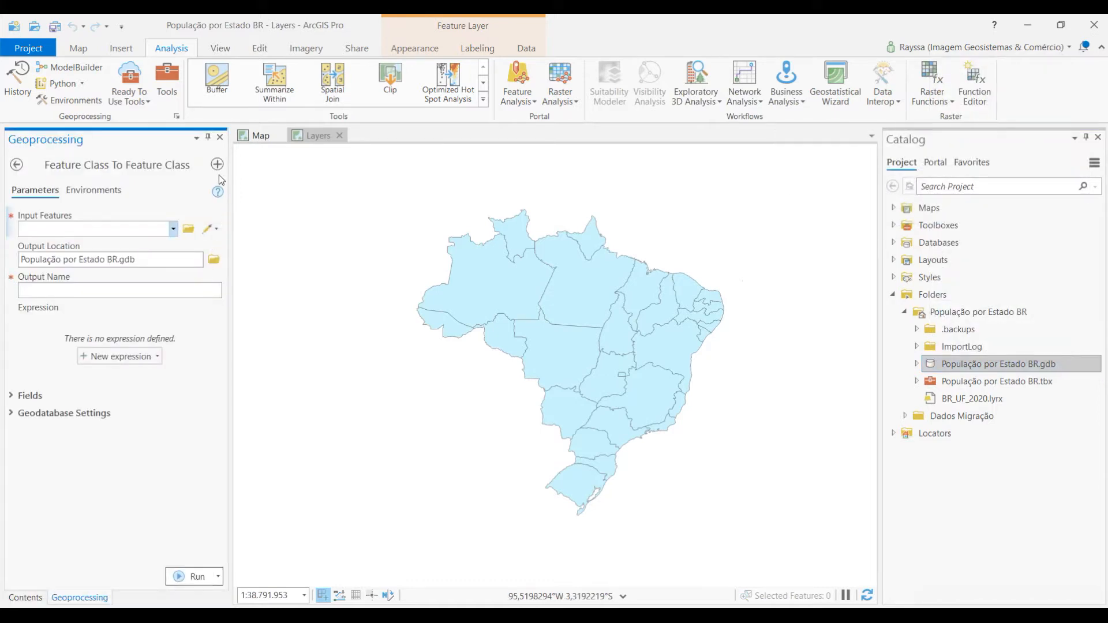
# Float the Geoprocessing pane and dock it together with the Catalog pane.
pyautogui.click(197, 141)
pyautogui.click(205, 152)
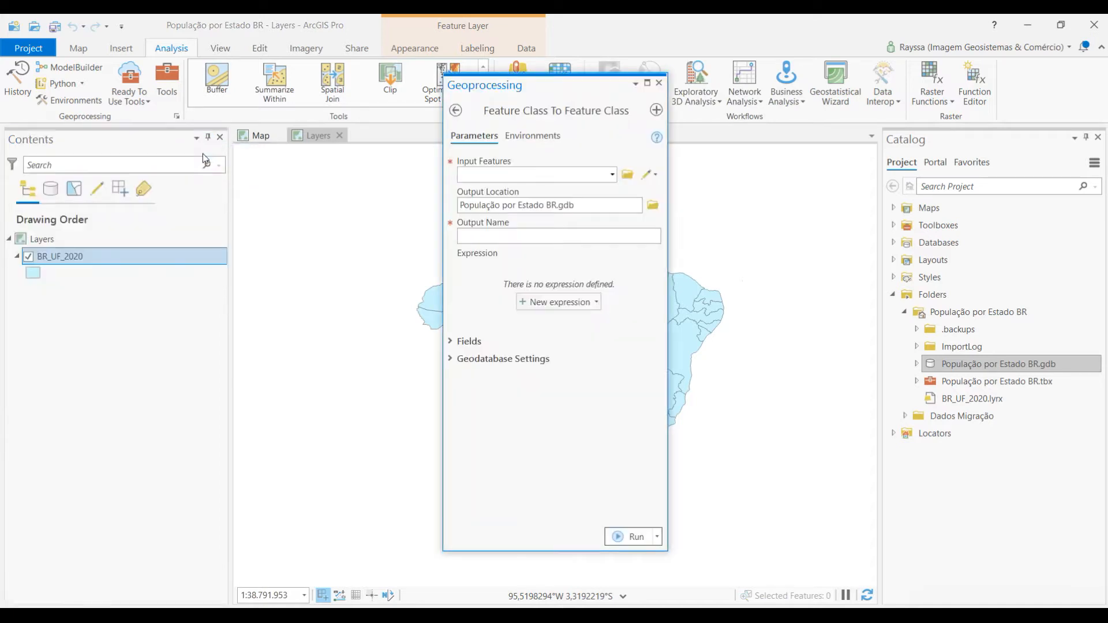
pyautogui.moveTo(480, 86); pyautogui.dragTo(992, 369)
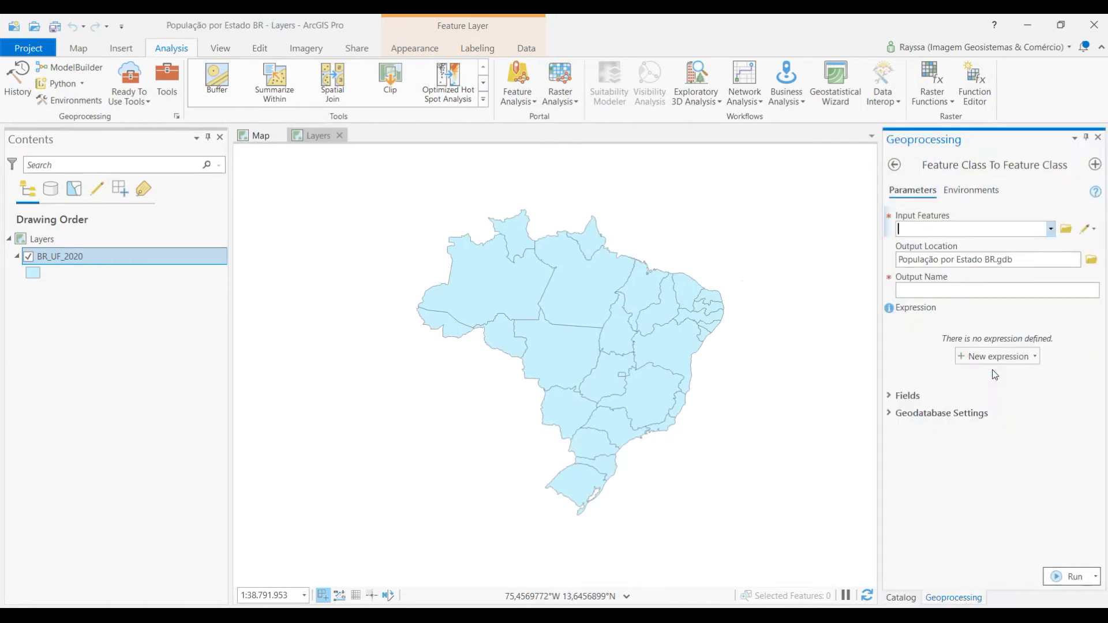
# Run Feature Class To Feature Class with BR_UF_2020.lyrx from the project folder as input and População as output name.
pyautogui.click(1065, 229)
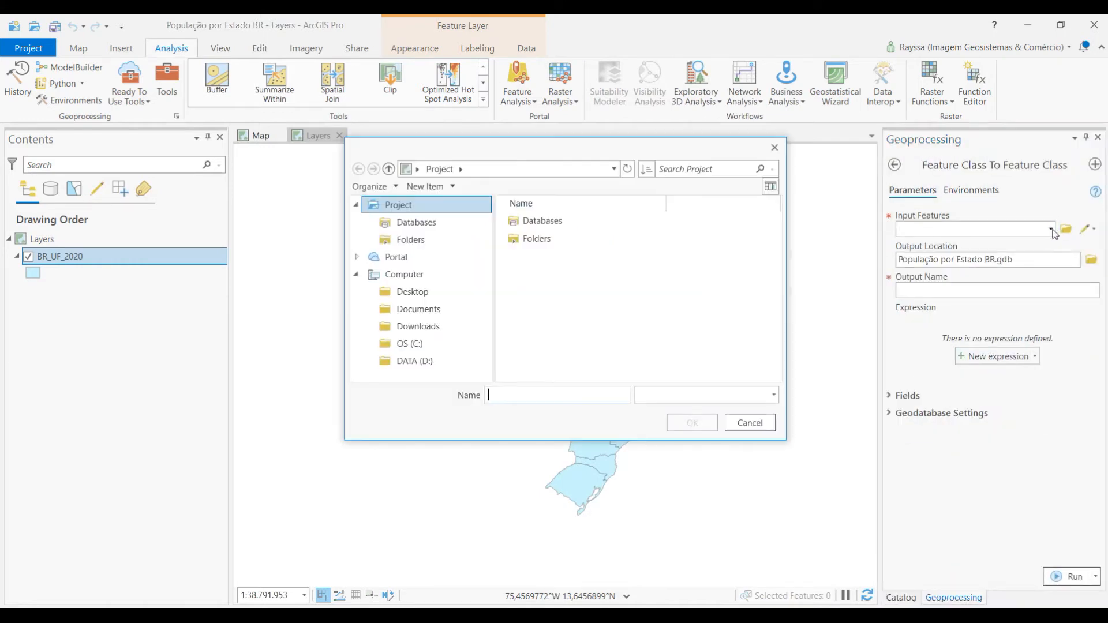
pyautogui.doubleClick(572, 236)
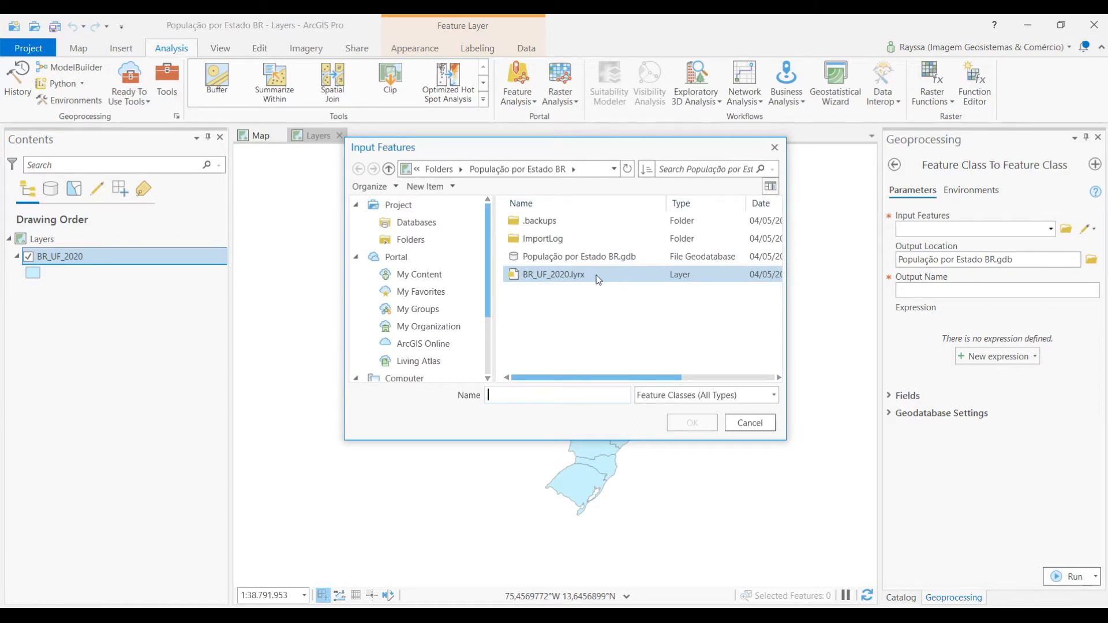
pyautogui.click(561, 281)
pyautogui.click(709, 424)
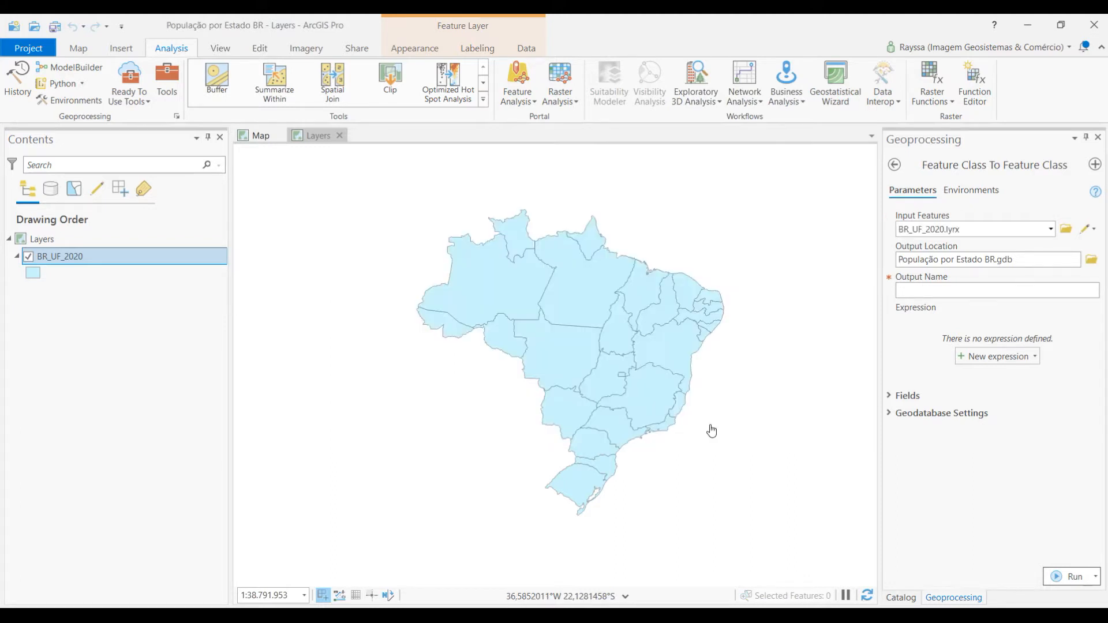
pyautogui.click(981, 292)
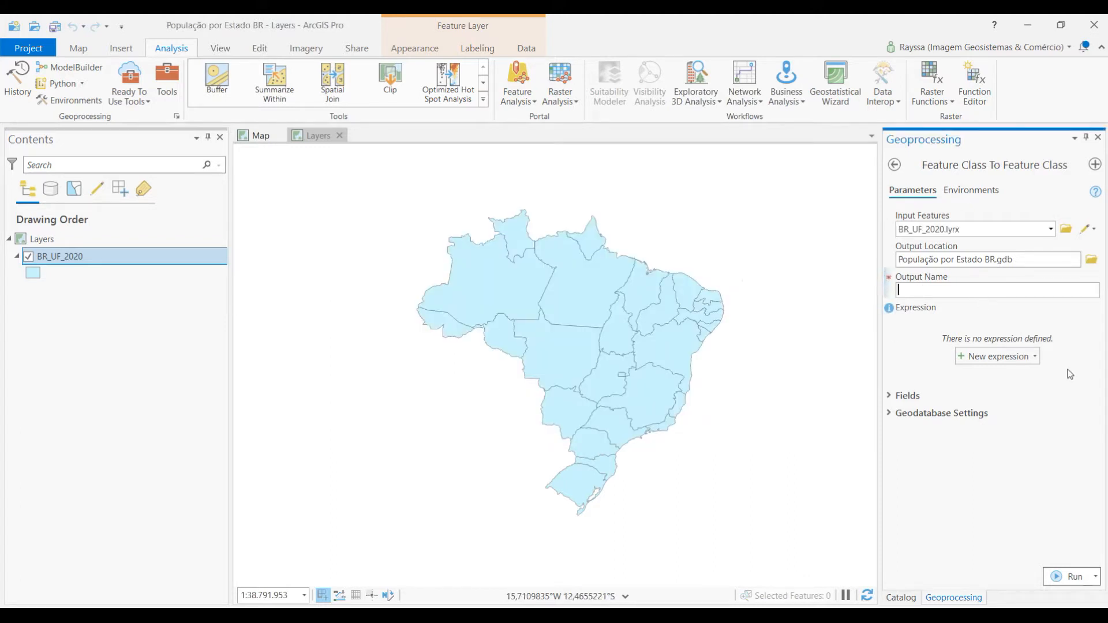
pyautogui.write('População')
pyautogui.click(1062, 577)
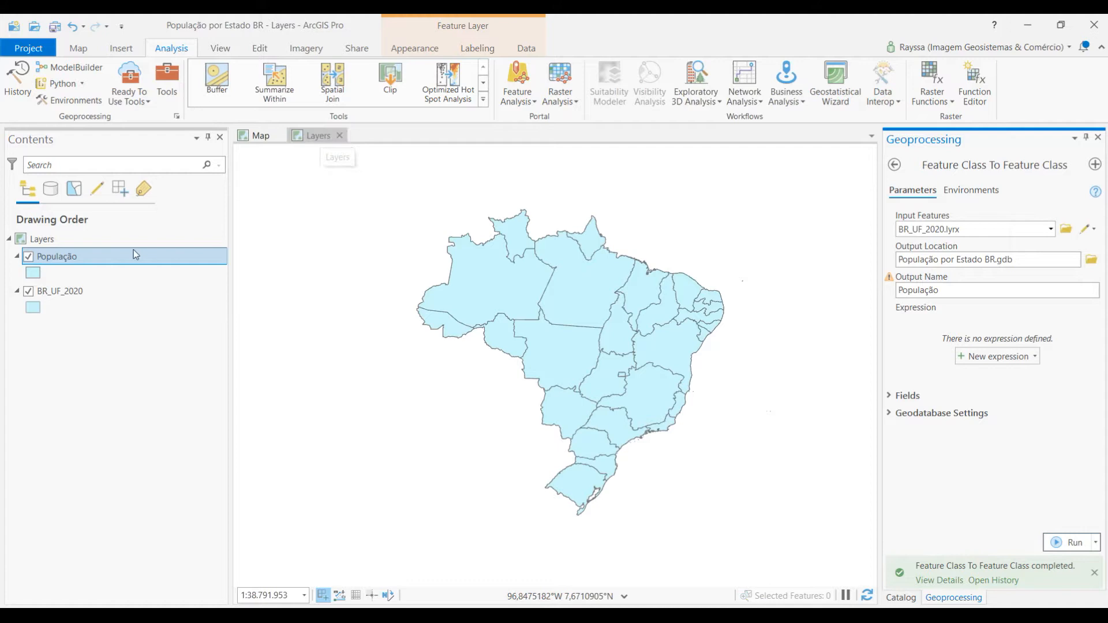
# Remove the BR_UF_2020 layer from the Layers map and close that map view.
pyautogui.rightClick(80, 299)
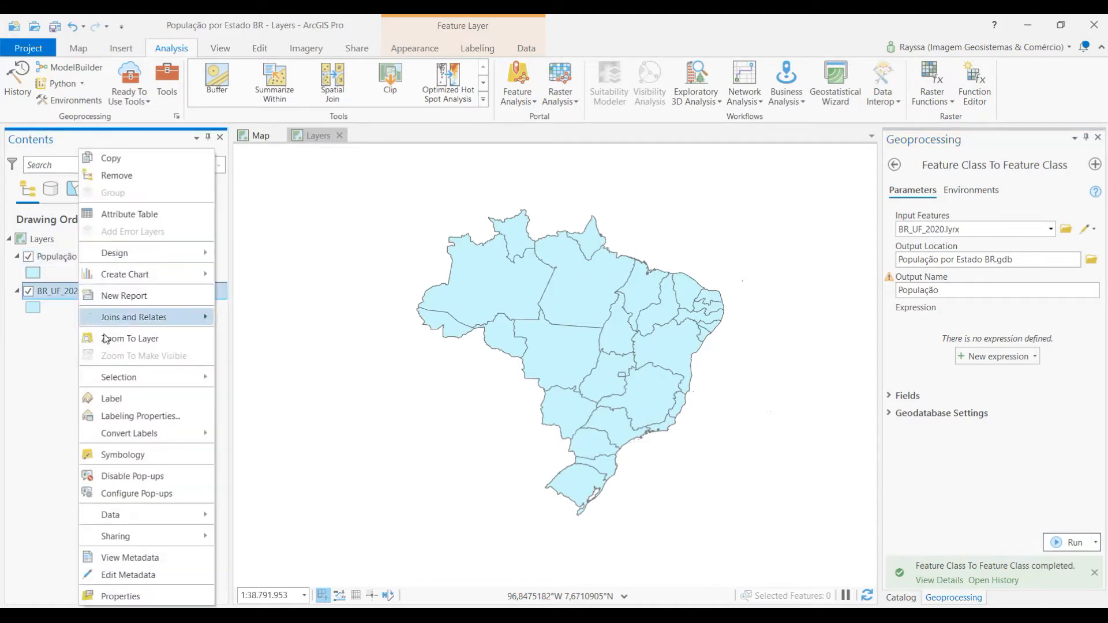
pyautogui.click(127, 182)
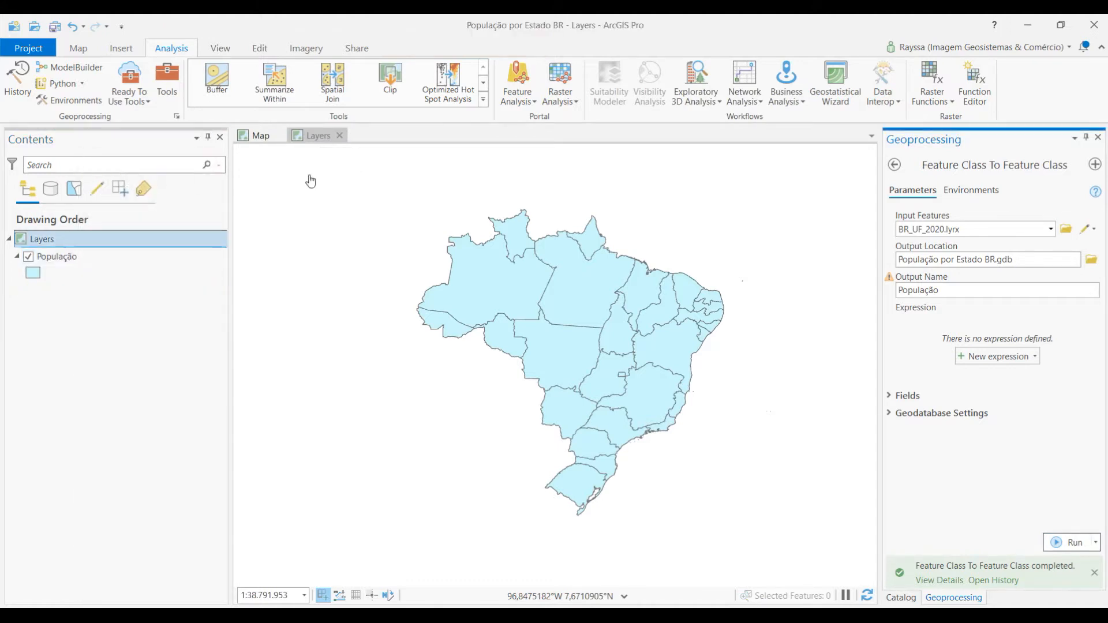
pyautogui.click(340, 135)
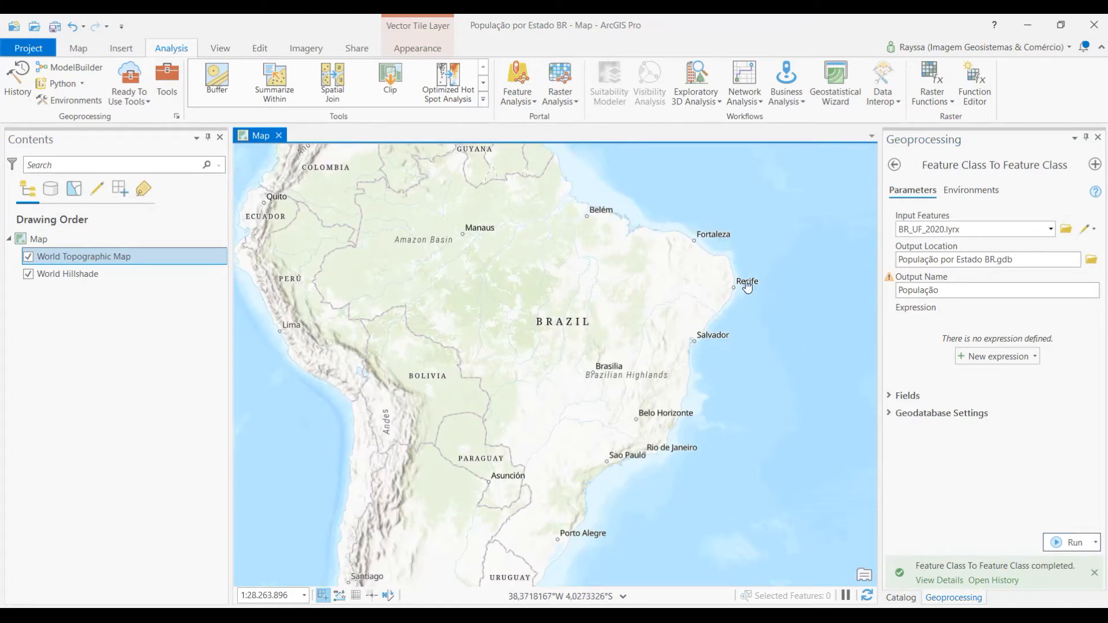
# Close the Geoprocessing pane and add the População feature class from the project geodatabase to the topographic map.
pyautogui.click(1098, 138)
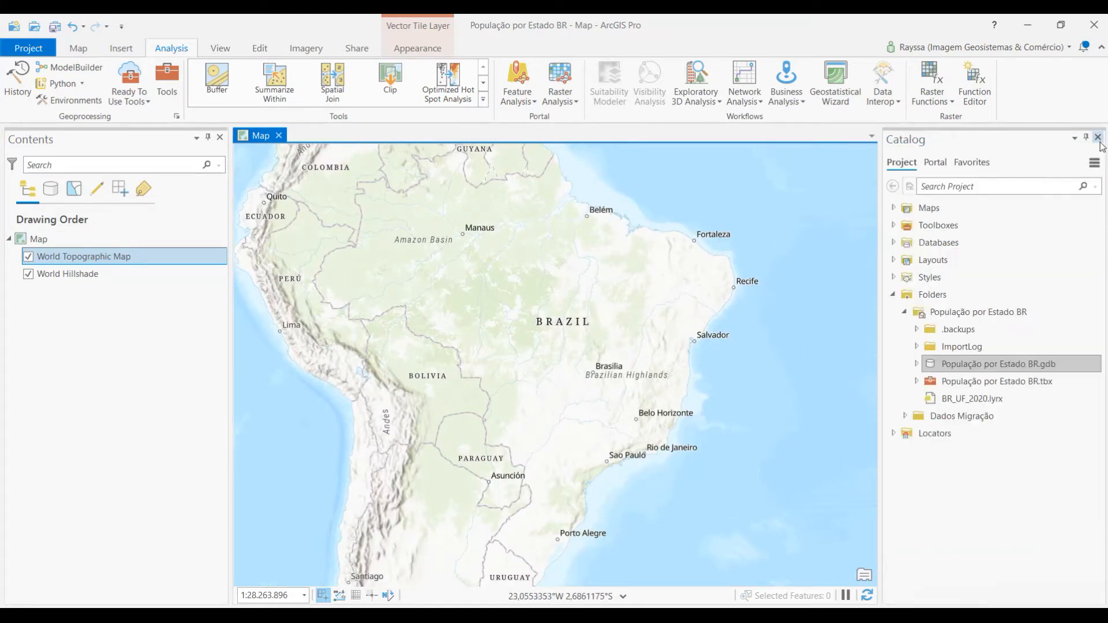
pyautogui.click(917, 365)
pyautogui.moveTo(962, 385)
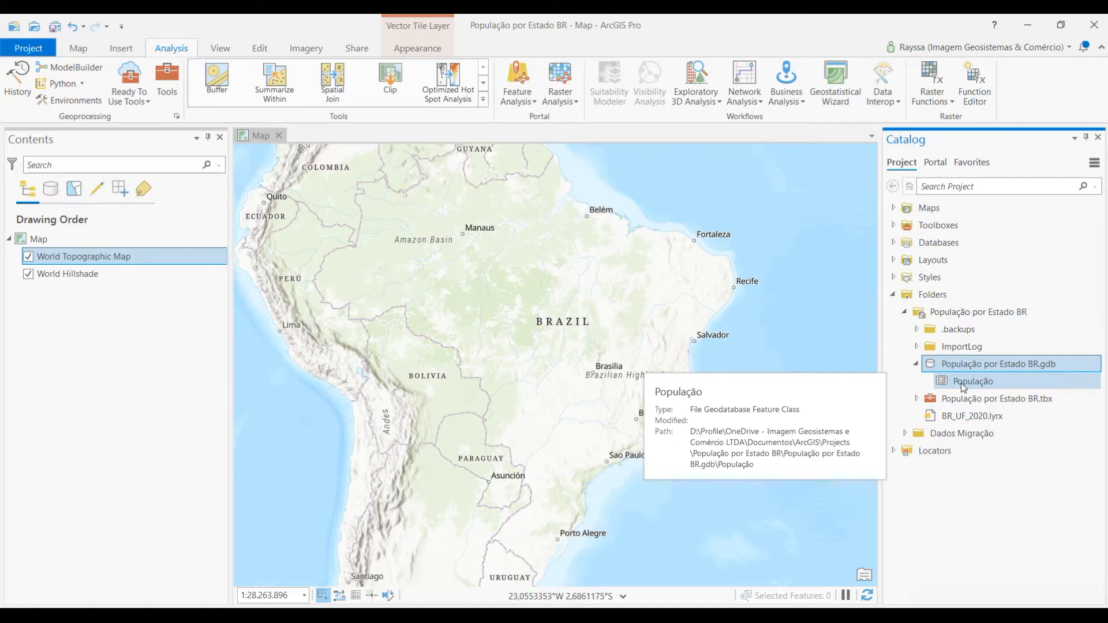
pyautogui.click(663, 319)
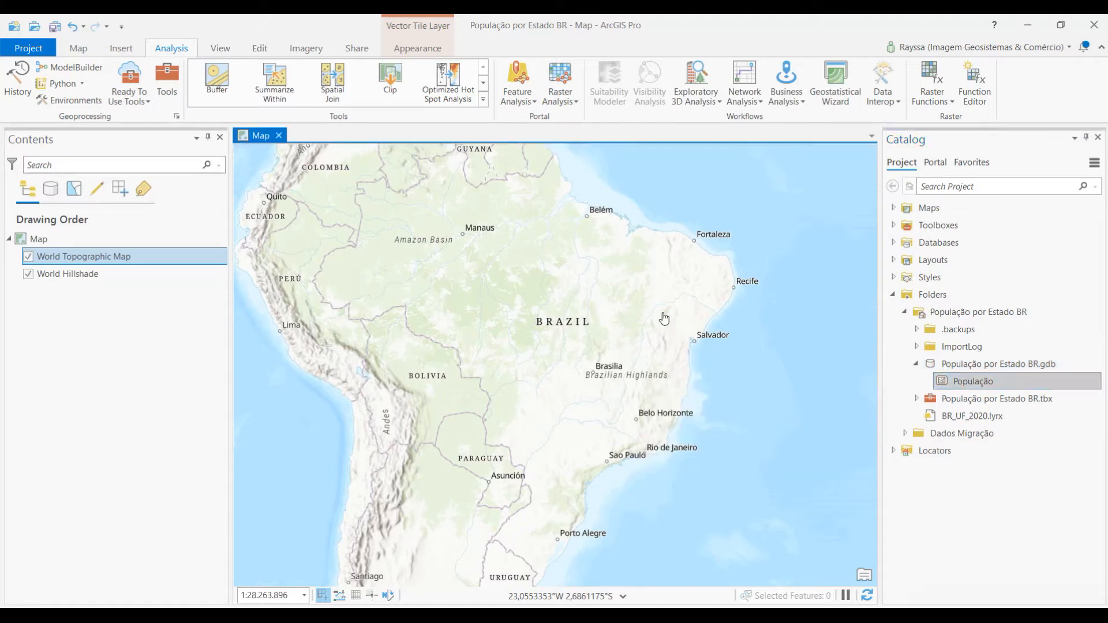
pyautogui.moveTo(664, 317); pyautogui.dragTo(662, 314)
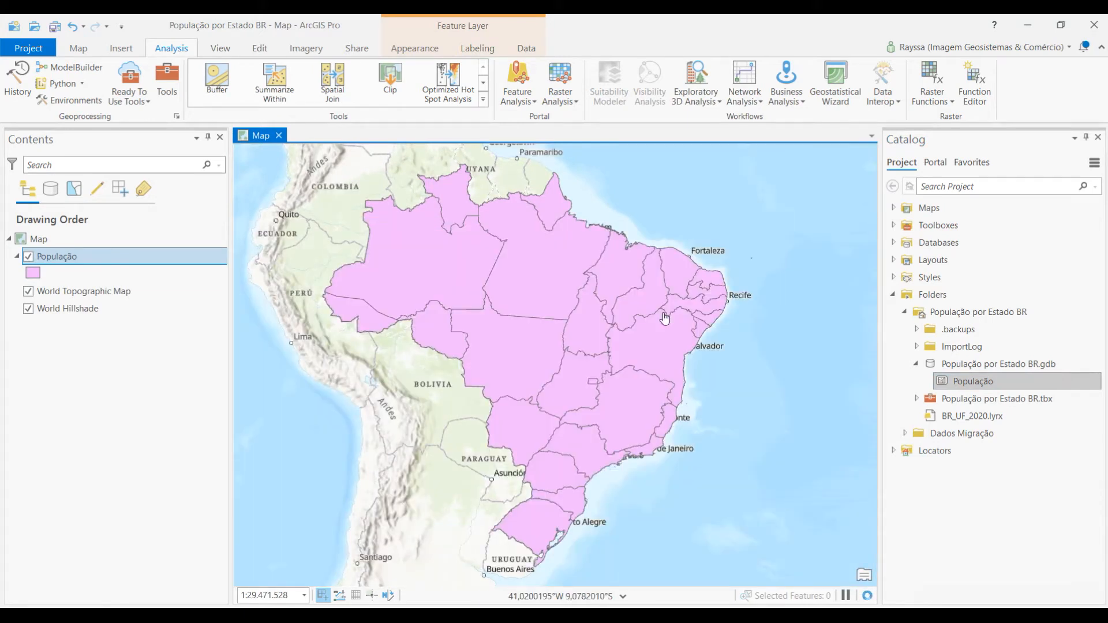
# Open the attribute table of the População layer and enlarge it to examine its fields.
pyautogui.rightClick(73, 264)
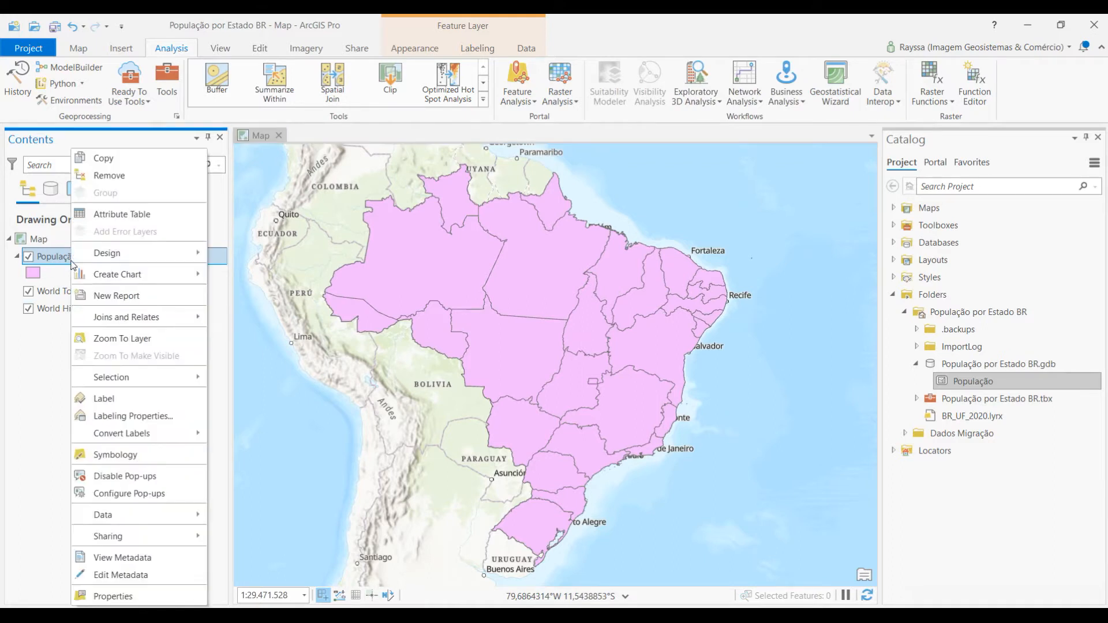
pyautogui.click(121, 223)
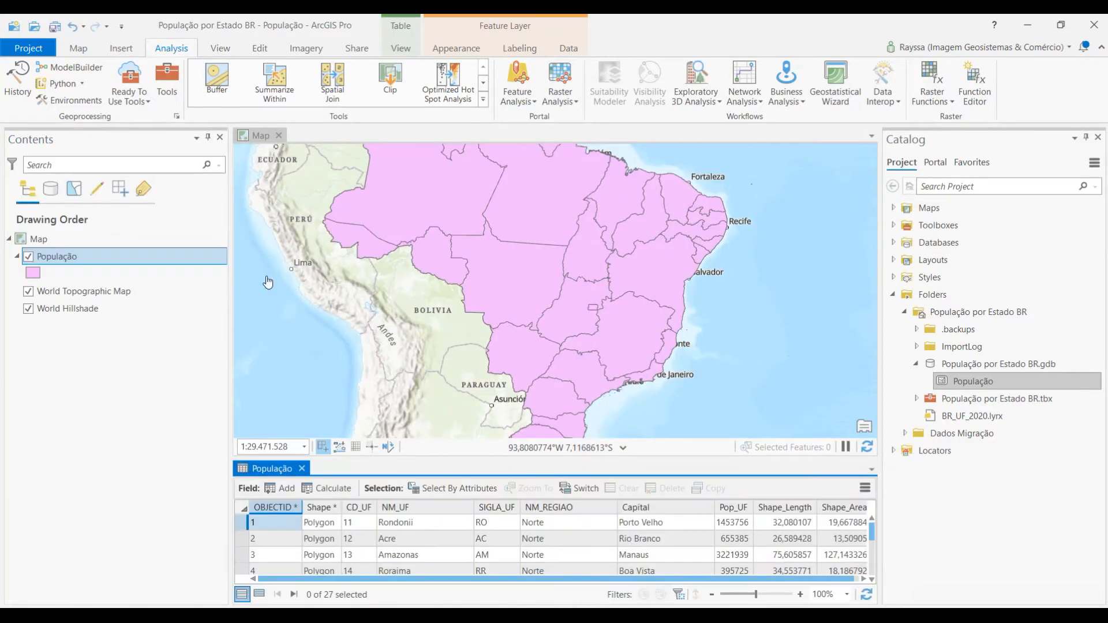
pyautogui.moveTo(484, 459); pyautogui.dragTo(483, 406)
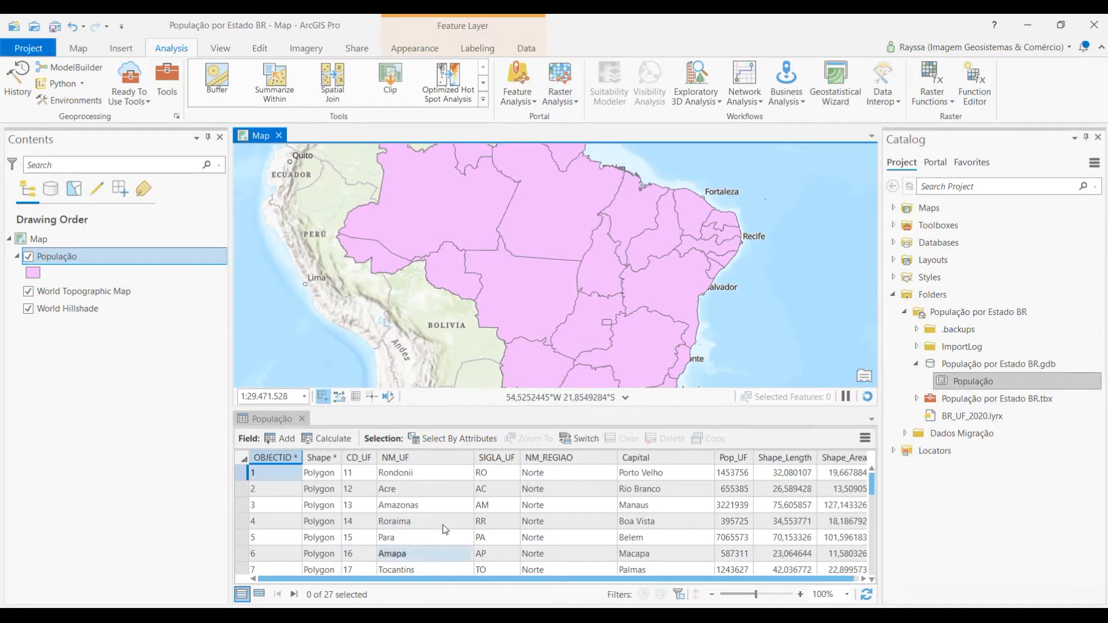
pyautogui.moveTo(574, 577); pyautogui.dragTo(579, 577)
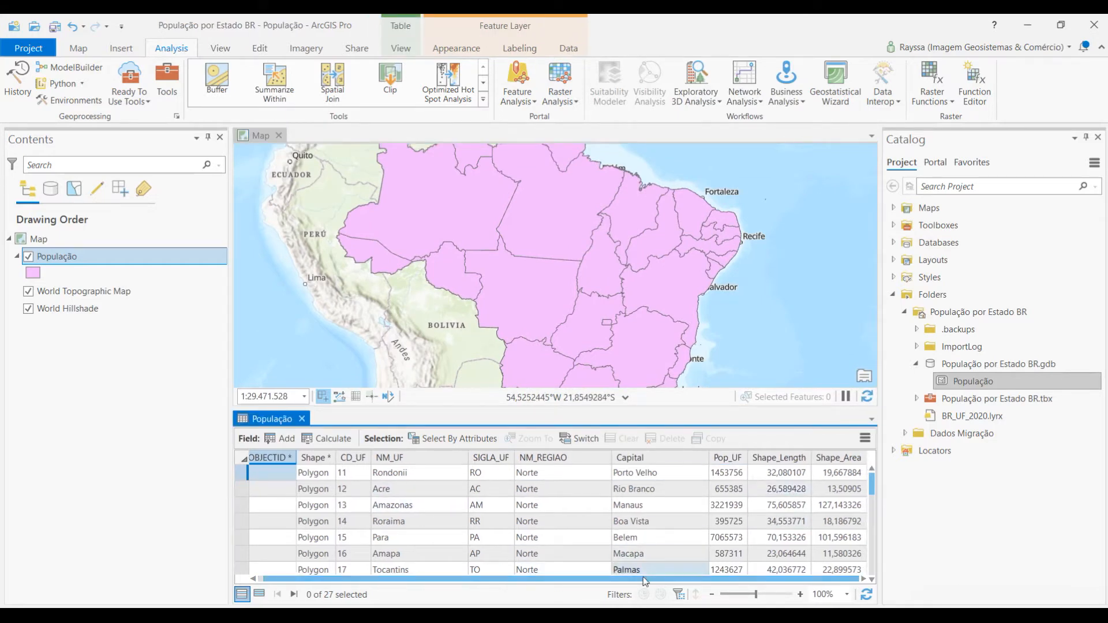
# Correct the NM_UF value of the first record in the População attribute table to Rondonia and save the edits.
pyautogui.moveTo(645, 580); pyautogui.dragTo(582, 580)
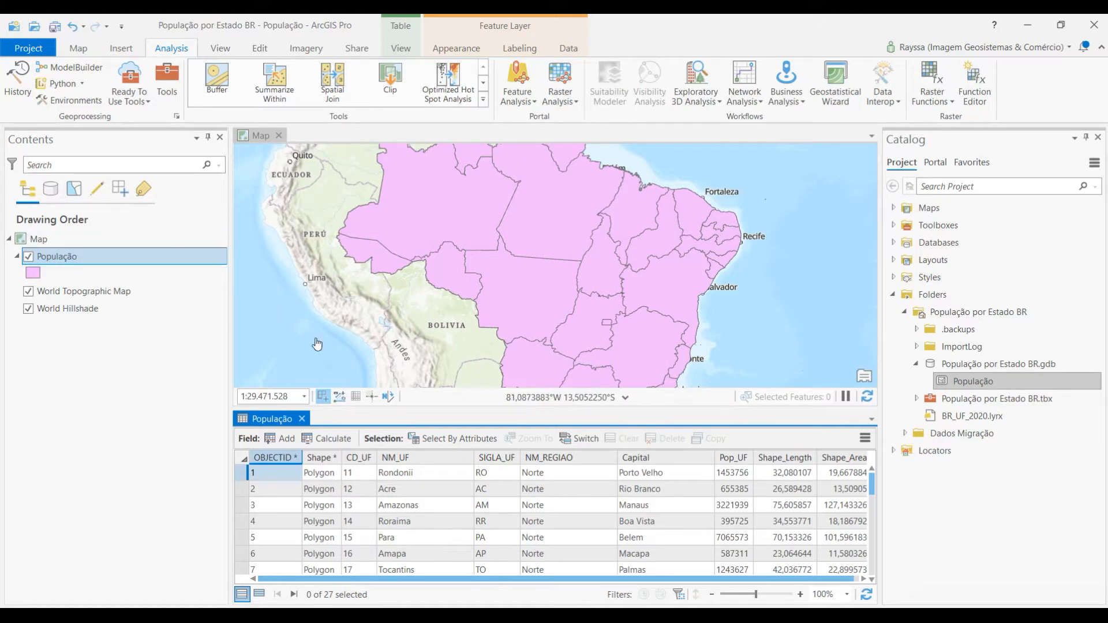
pyautogui.click(420, 475)
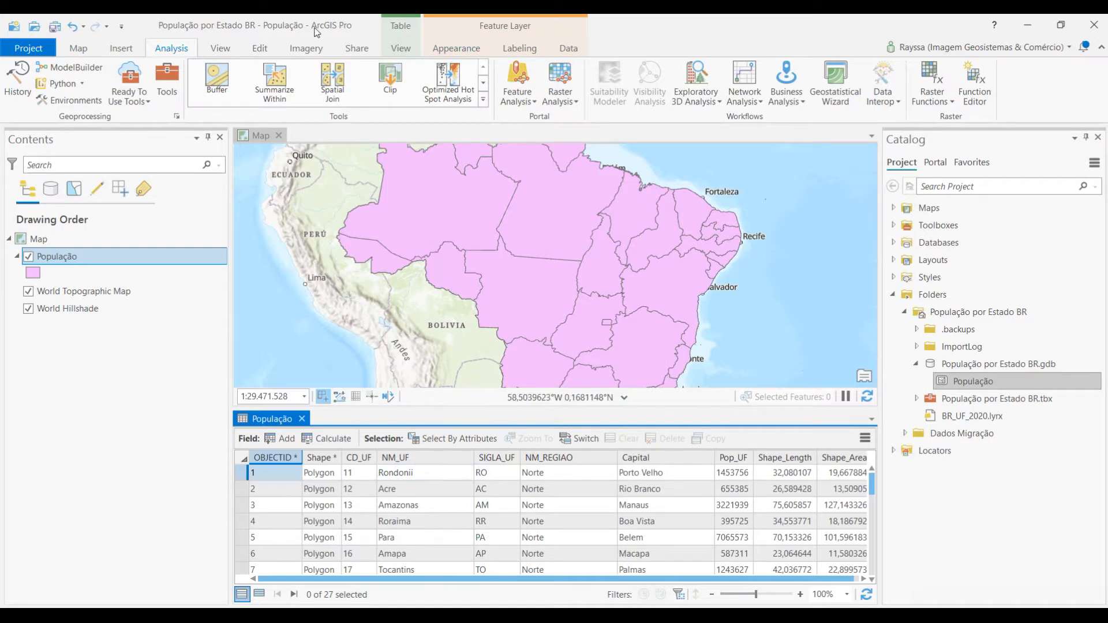
pyautogui.click(261, 49)
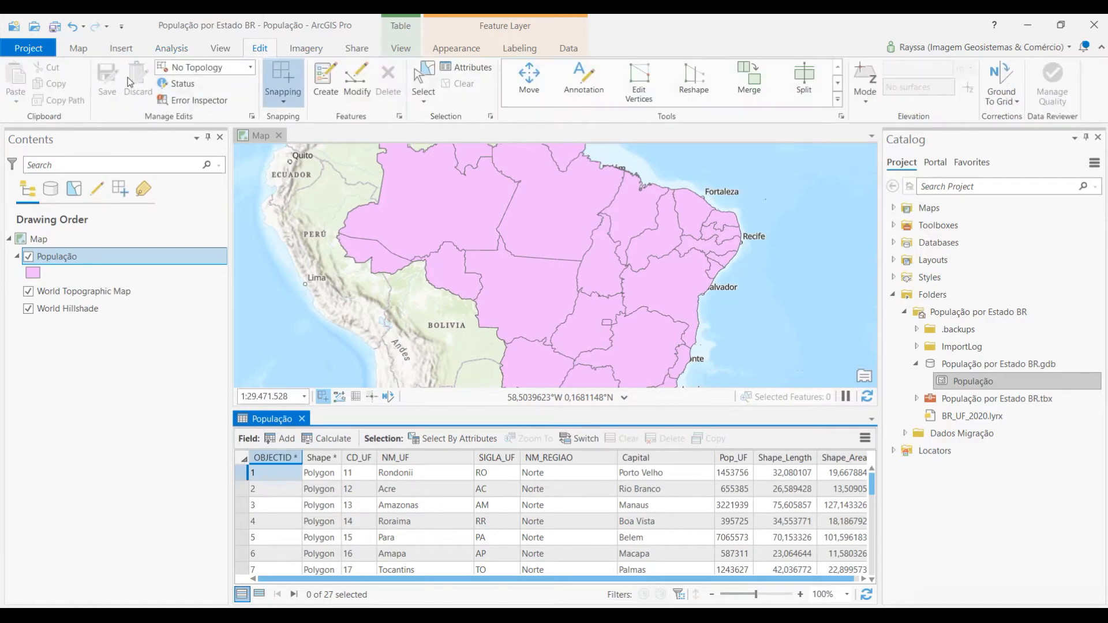
pyautogui.click(423, 473)
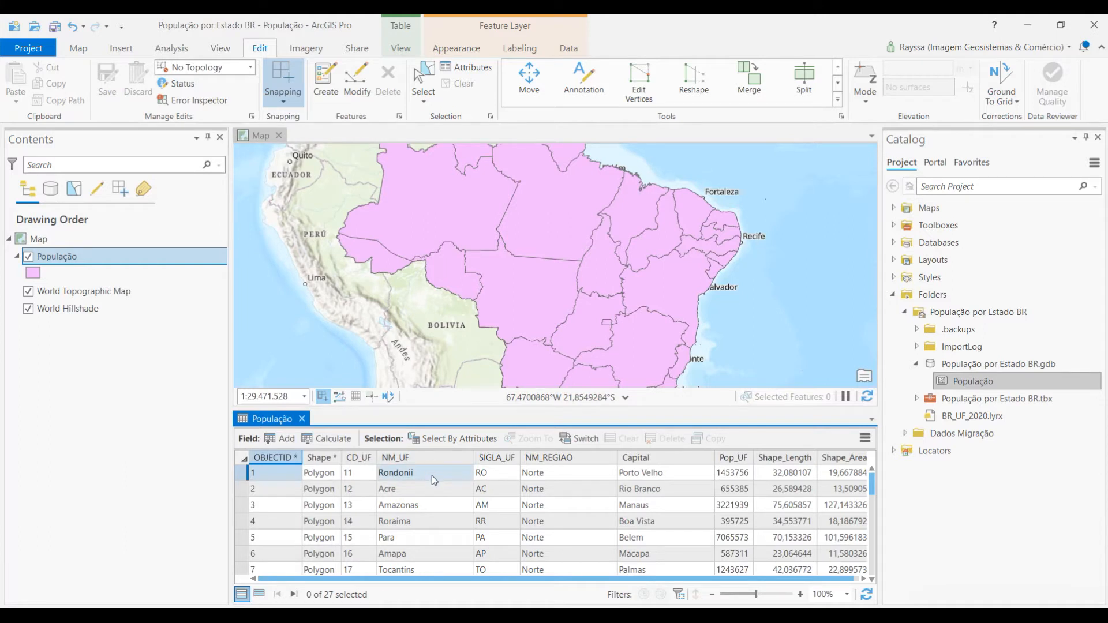
pyautogui.click(432, 475)
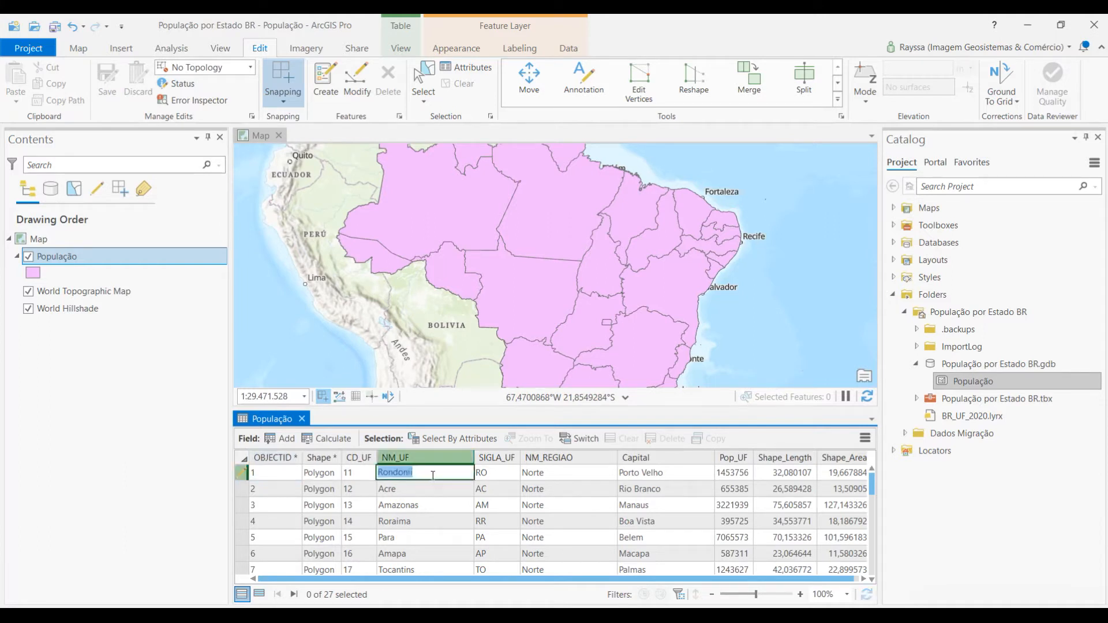
pyautogui.click(440, 476)
pyautogui.press('BackSpace')
pyautogui.write('a')
pyautogui.press('Return')
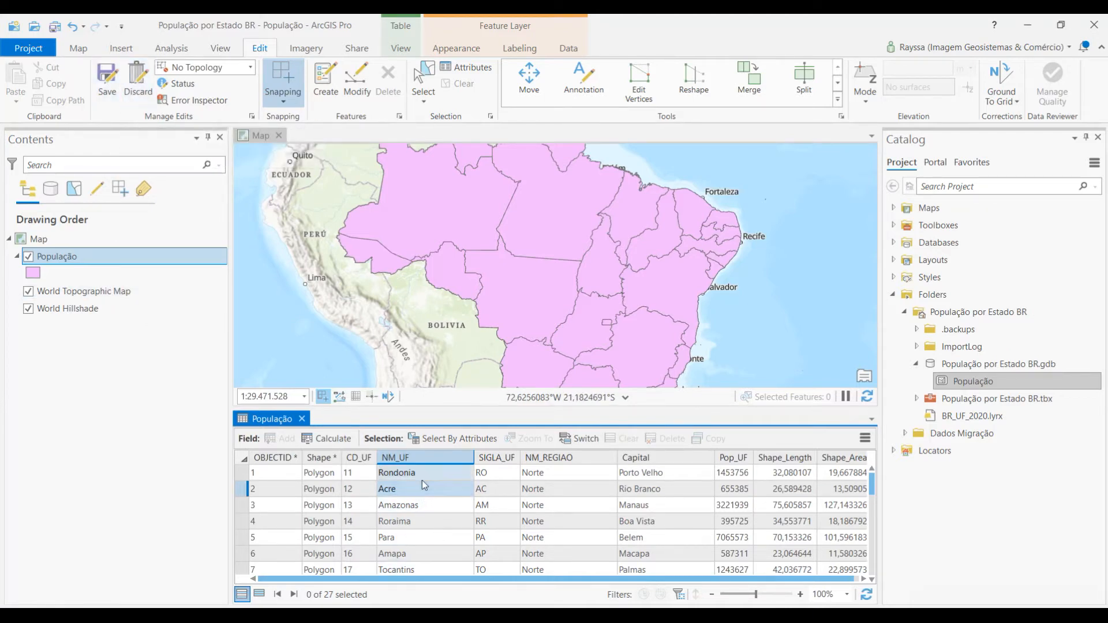
pyautogui.click(105, 104)
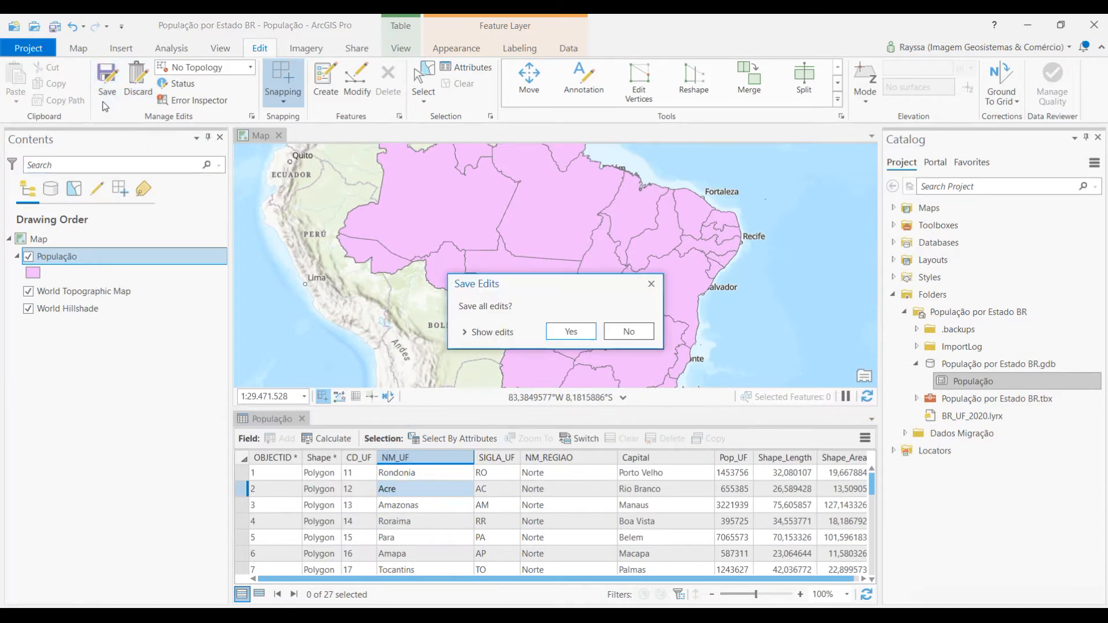
pyautogui.click(571, 332)
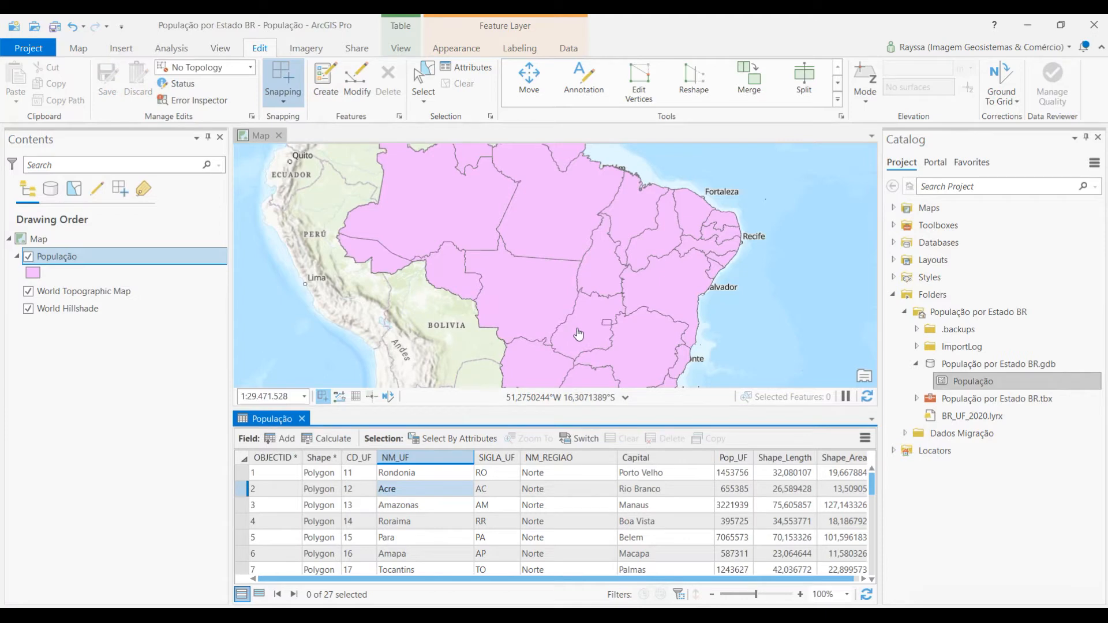
# Look over the state polygons and the table's remaining fields, and close the População attribute table.
pyautogui.click(572, 334)
pyautogui.moveTo(572, 333); pyautogui.dragTo(548, 292)
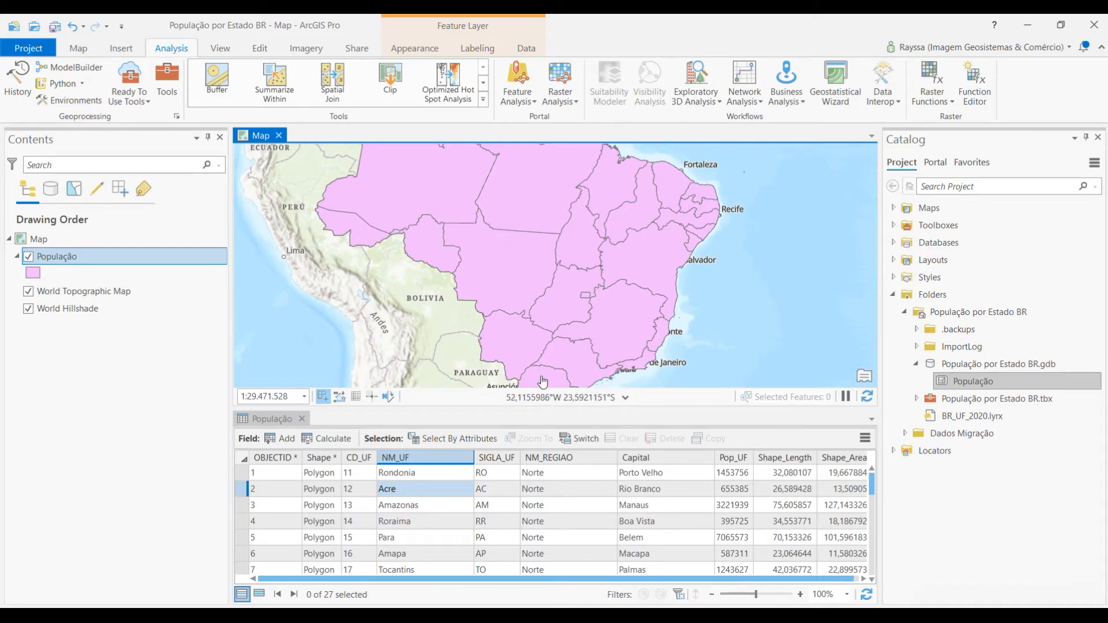
pyautogui.moveTo(521, 580); pyautogui.dragTo(527, 580)
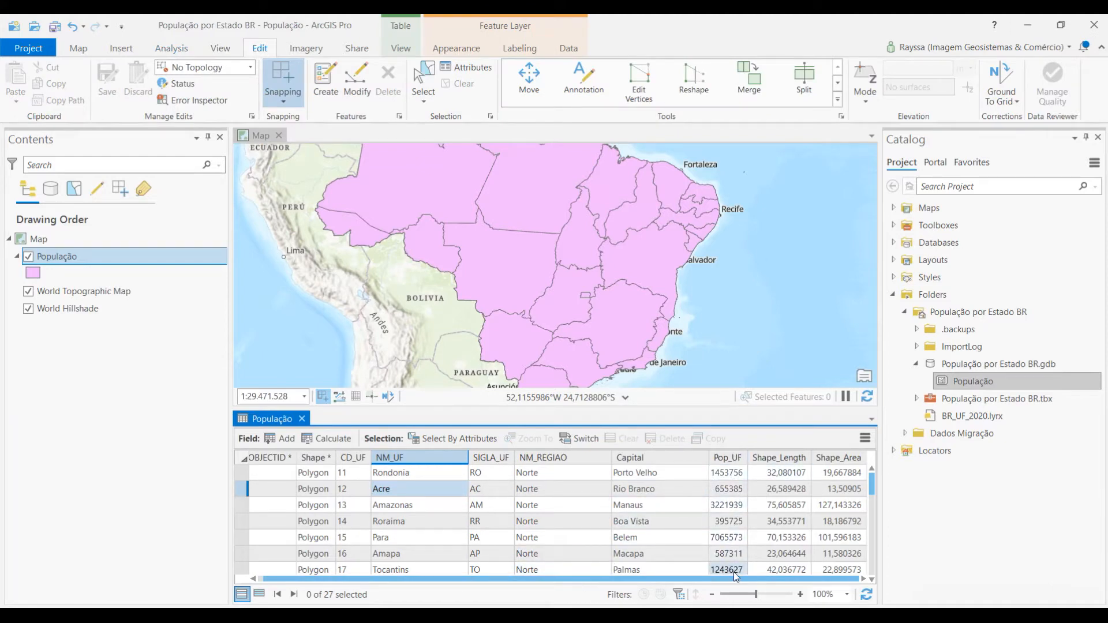
pyautogui.click(303, 418)
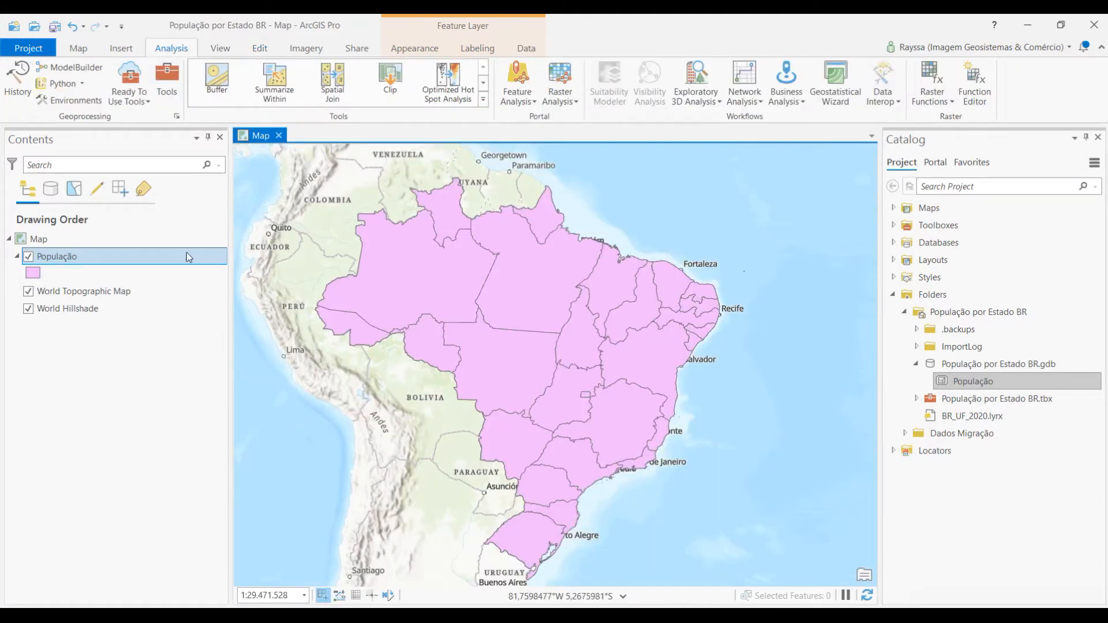
# Open the symbology settings of the População layer and dock them as a tab together with the Catalog pane.
pyautogui.click(60, 257)
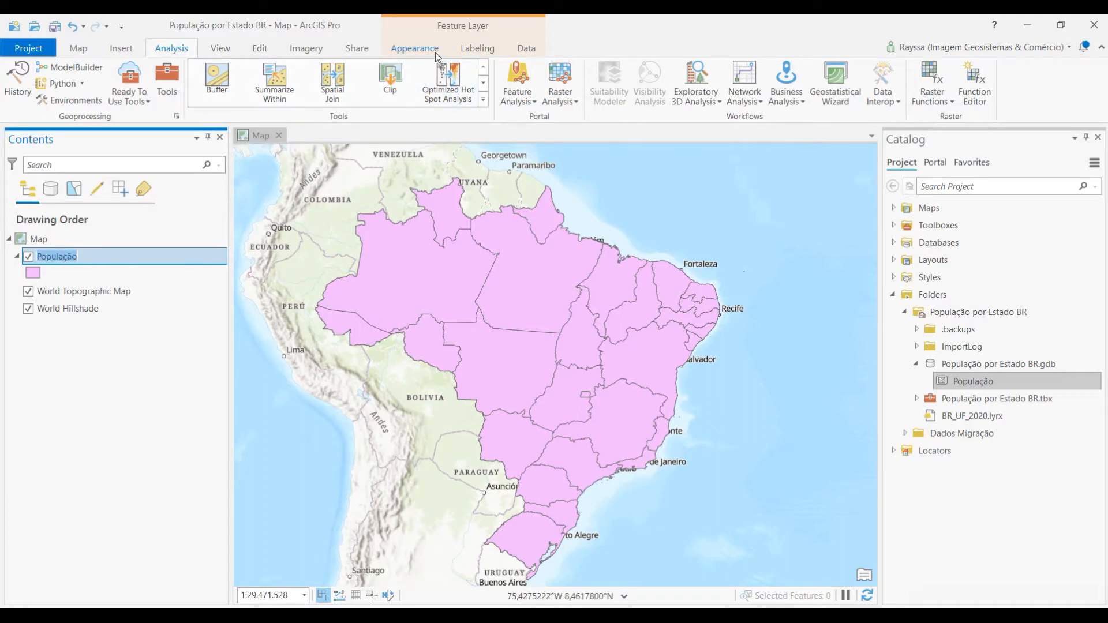
pyautogui.click(416, 49)
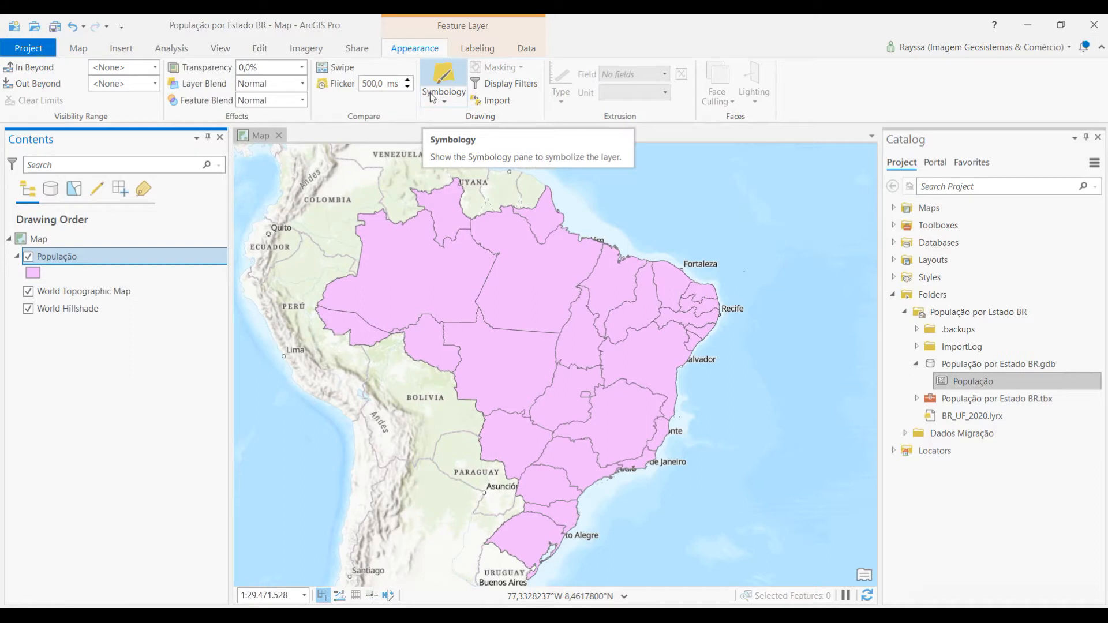
pyautogui.rightClick(147, 259)
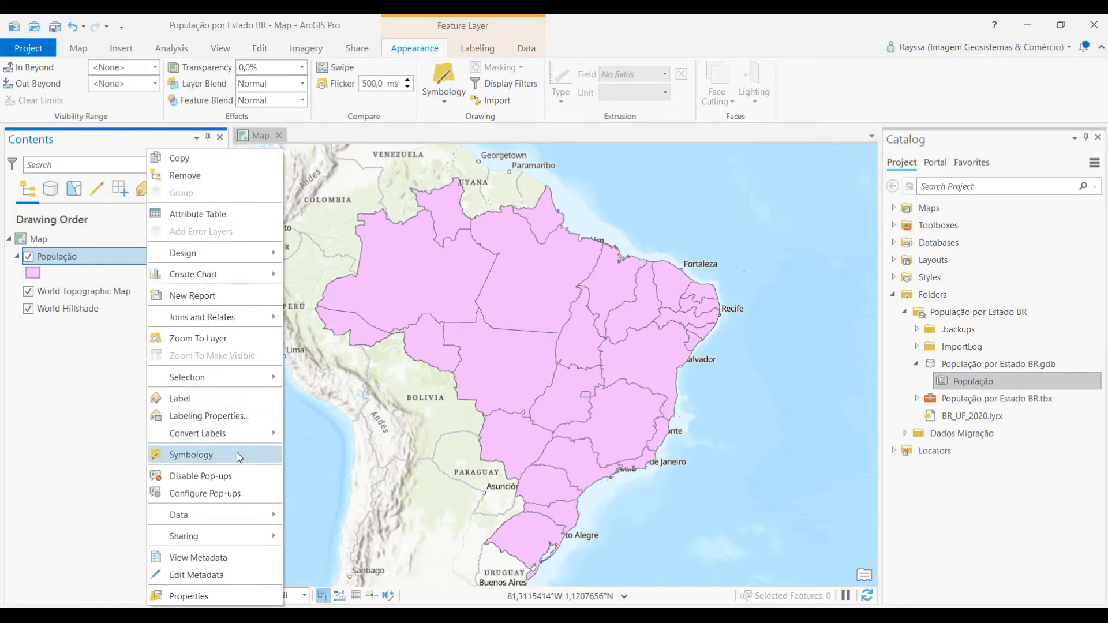
pyautogui.click(191, 455)
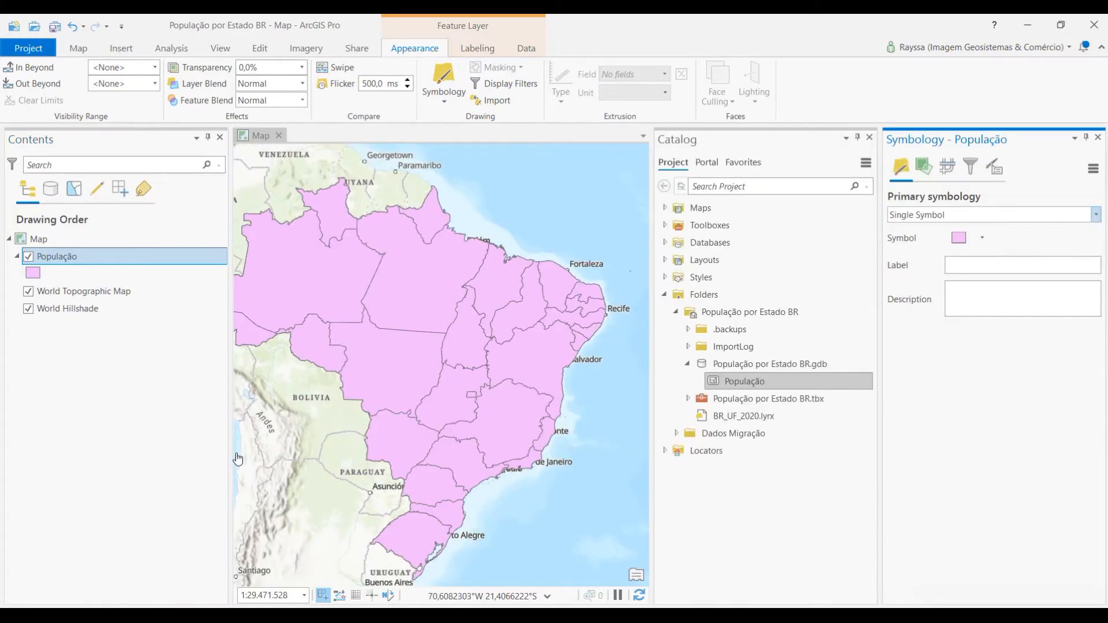
pyautogui.click(1086, 137)
pyautogui.click(1100, 147)
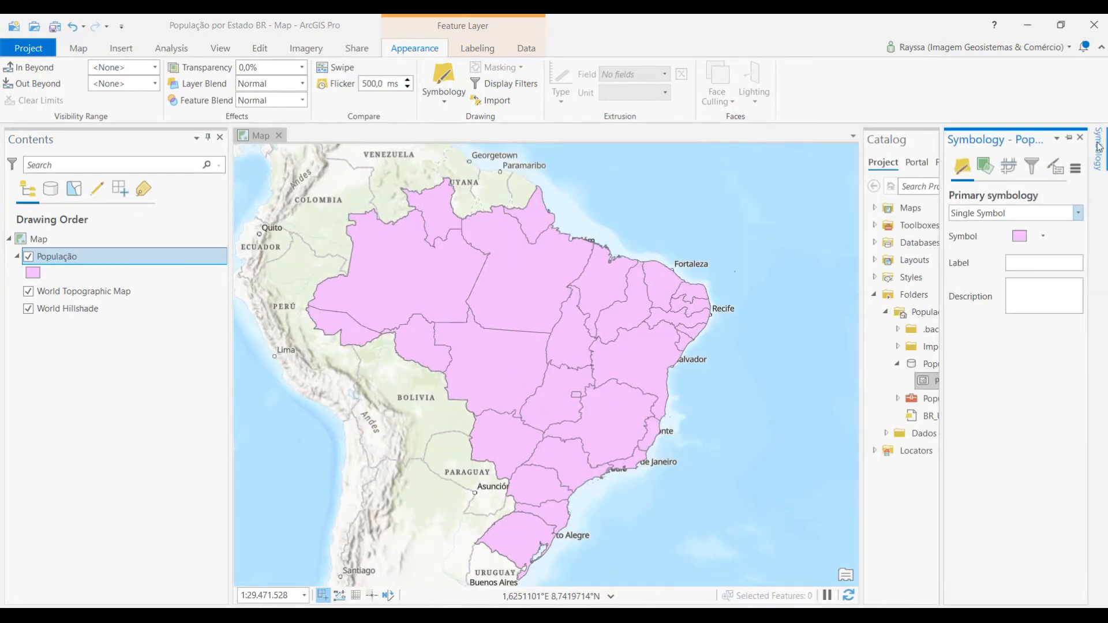
pyautogui.click(1069, 138)
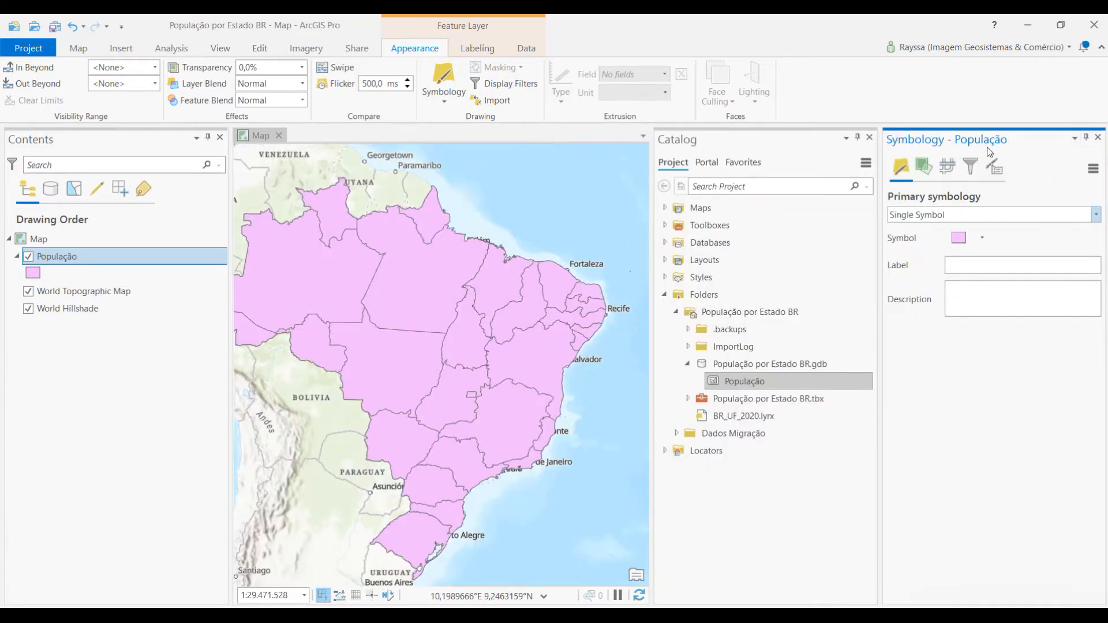
pyautogui.moveTo(985, 145); pyautogui.dragTo(767, 367)
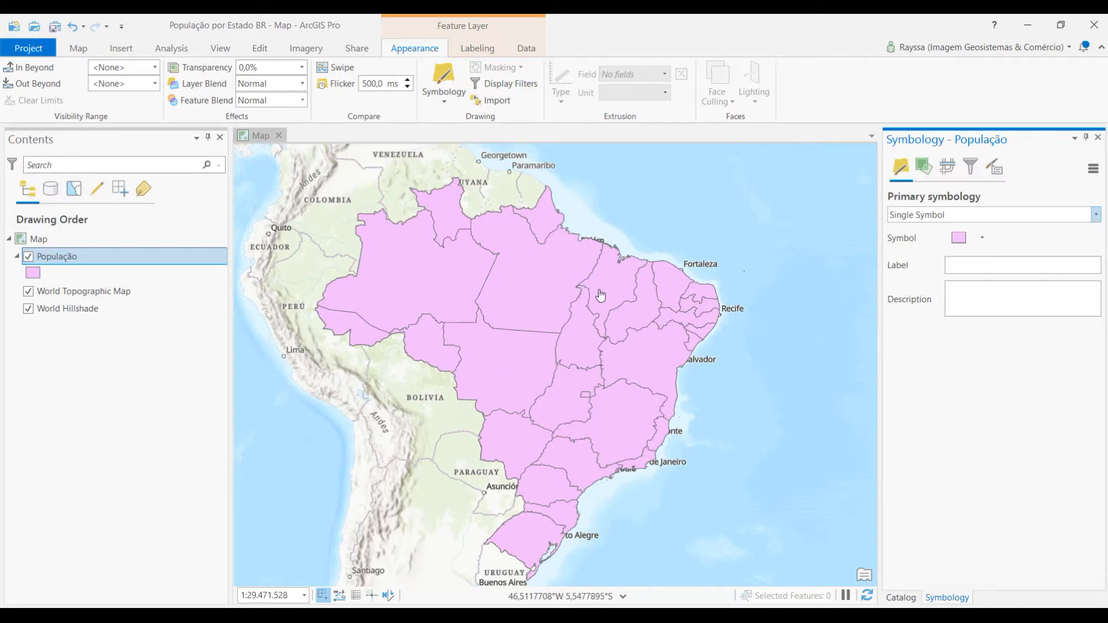
# Symbolize the População layer with Graduated Colors by the Pop_UF field and browse the available color schemes.
pyautogui.click(1096, 216)
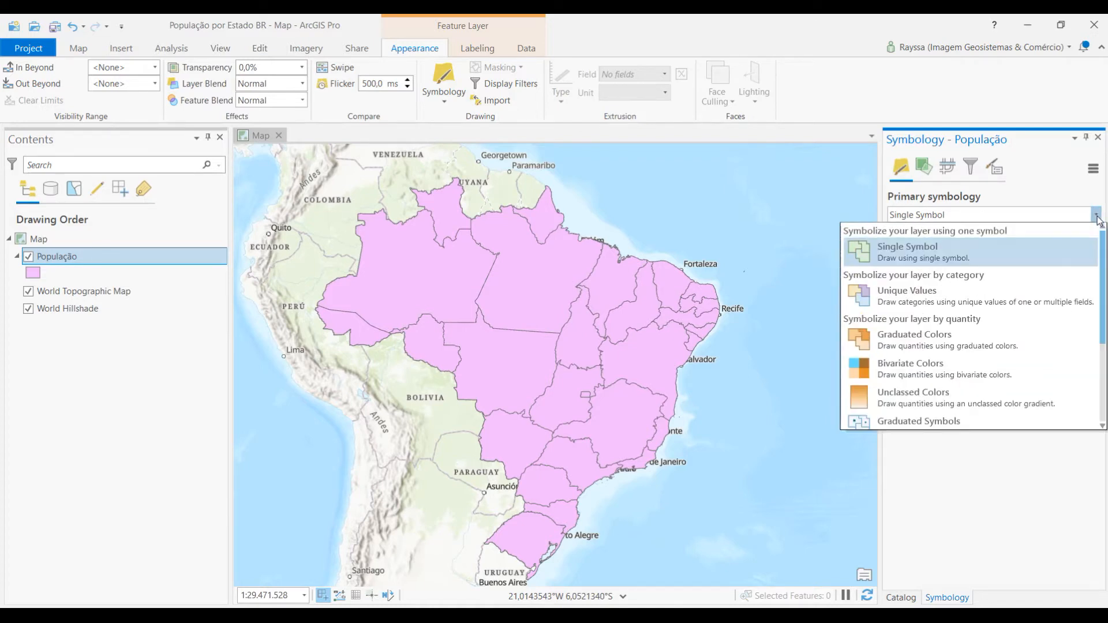
pyautogui.click(940, 341)
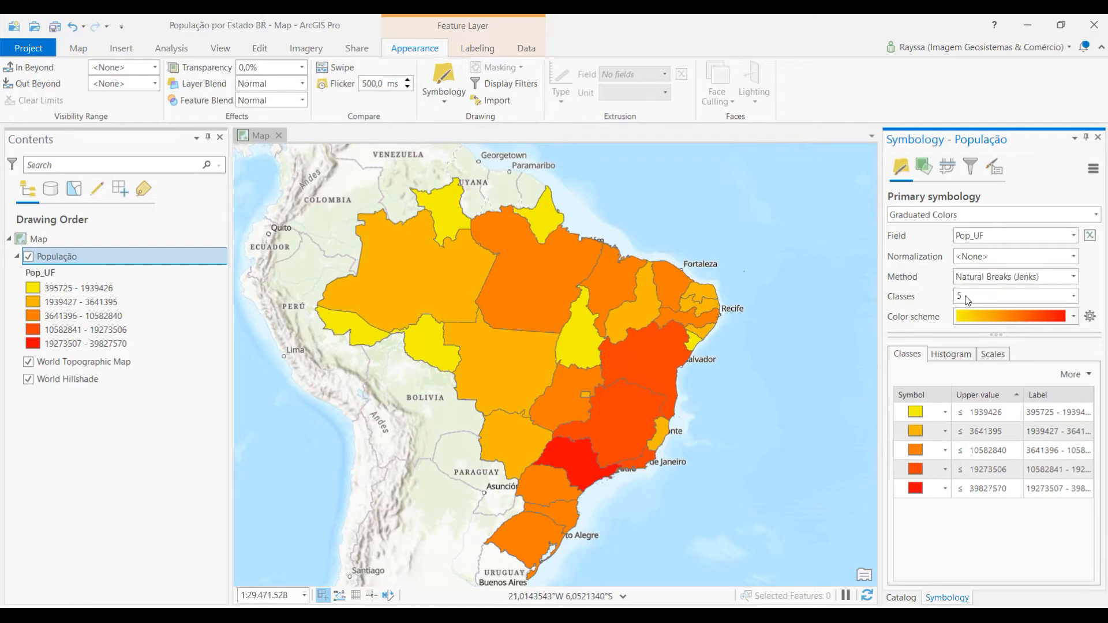
pyautogui.click(1073, 319)
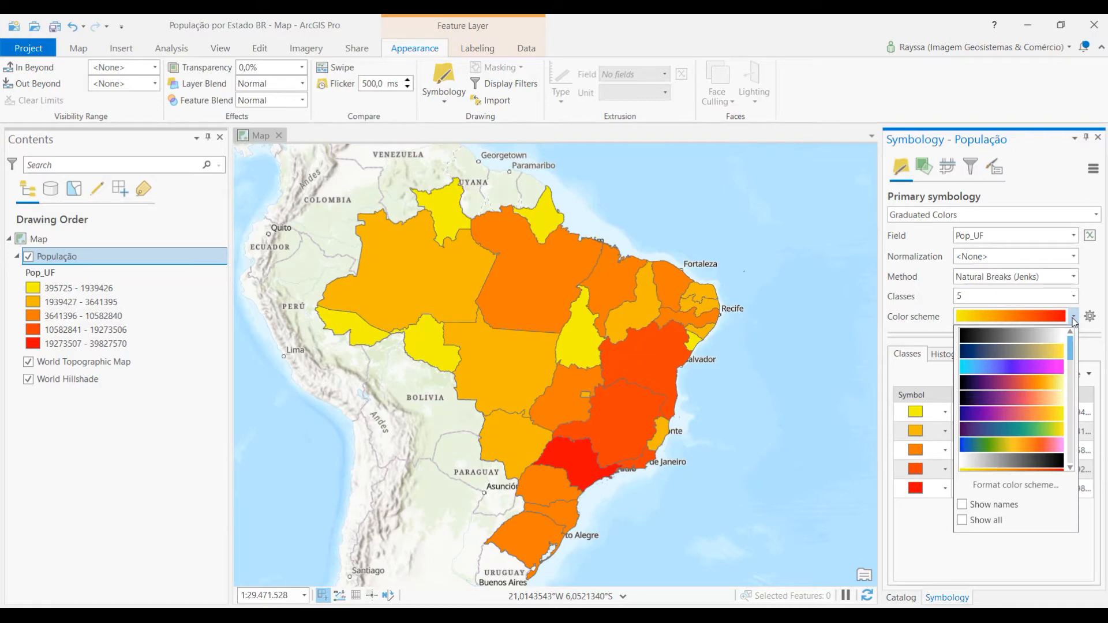
pyautogui.scroll(-5, 1051, 375)
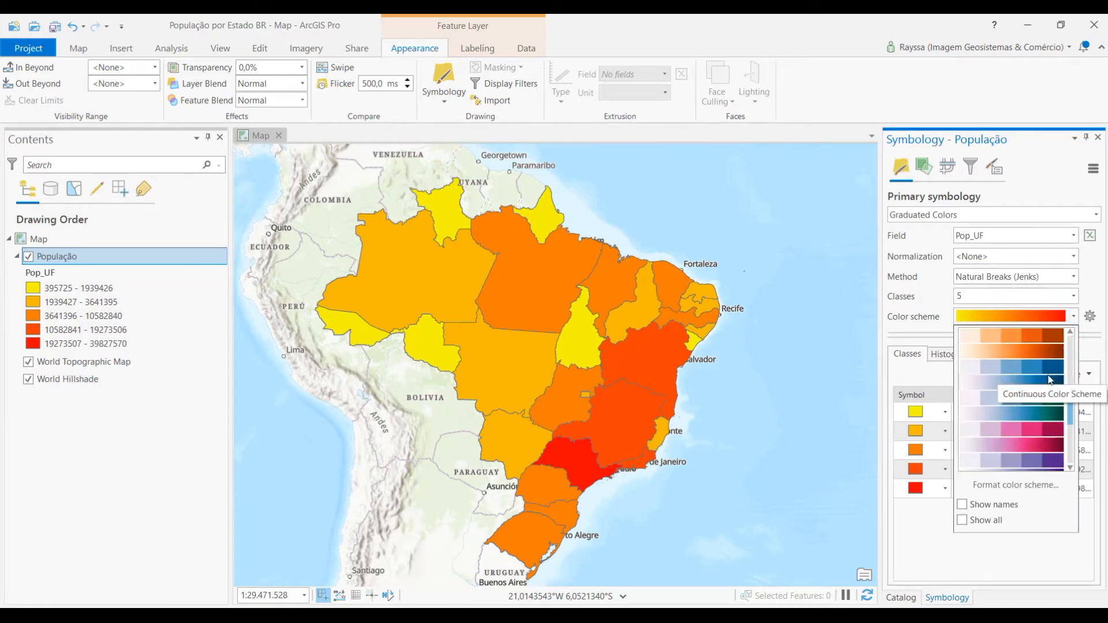
pyautogui.click(1073, 317)
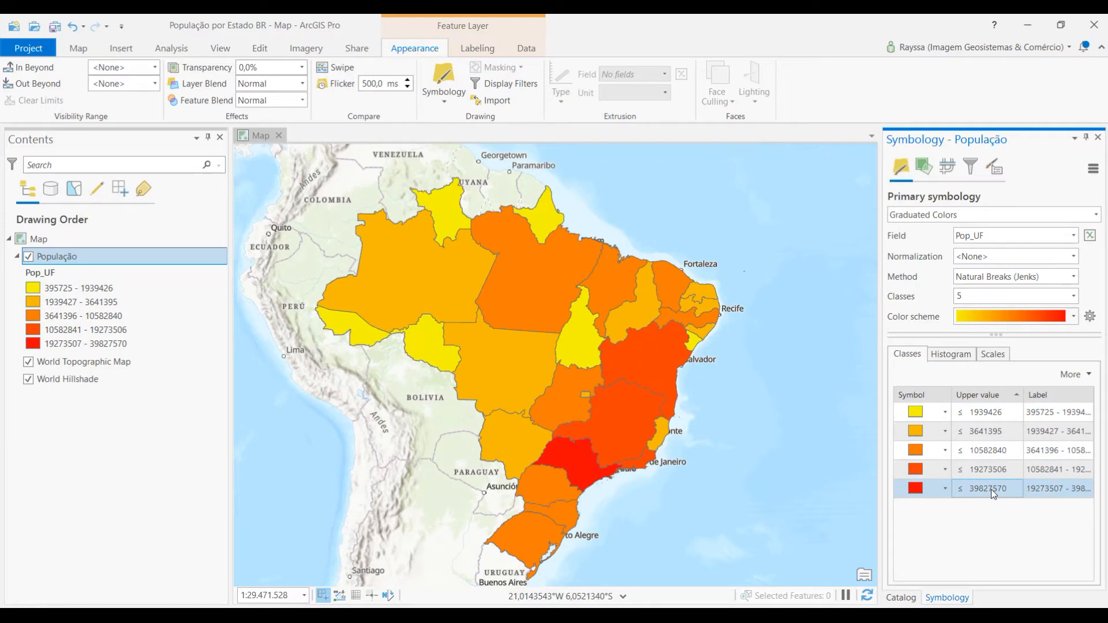
# Try 7 classes for the Pop_UF graduated colors and return the number of classes to 5.
pyautogui.click(1073, 296)
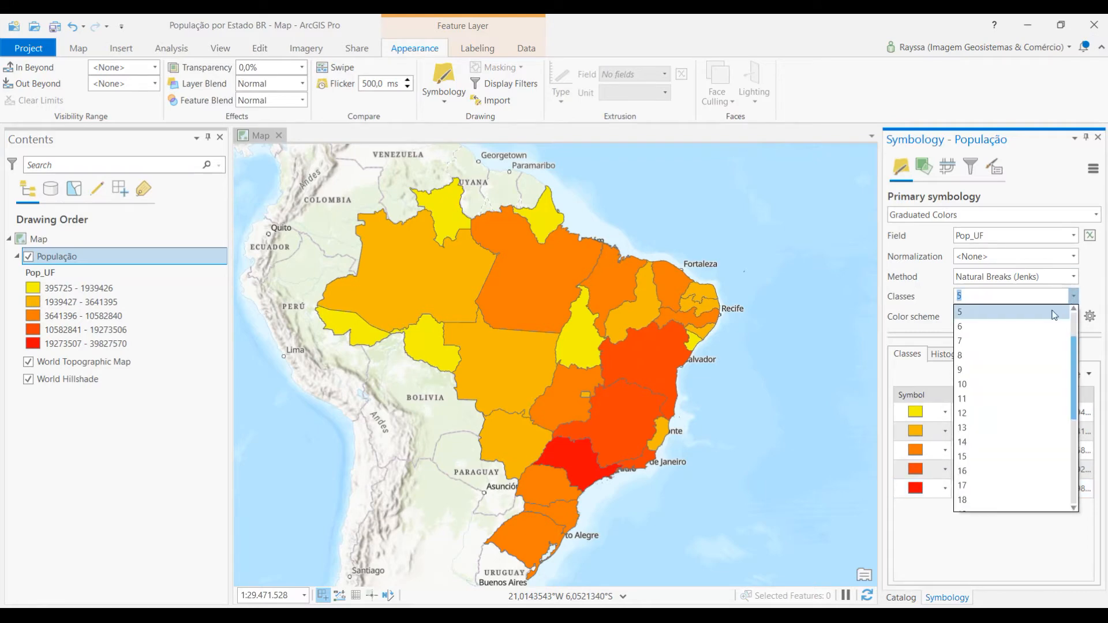
pyautogui.click(979, 347)
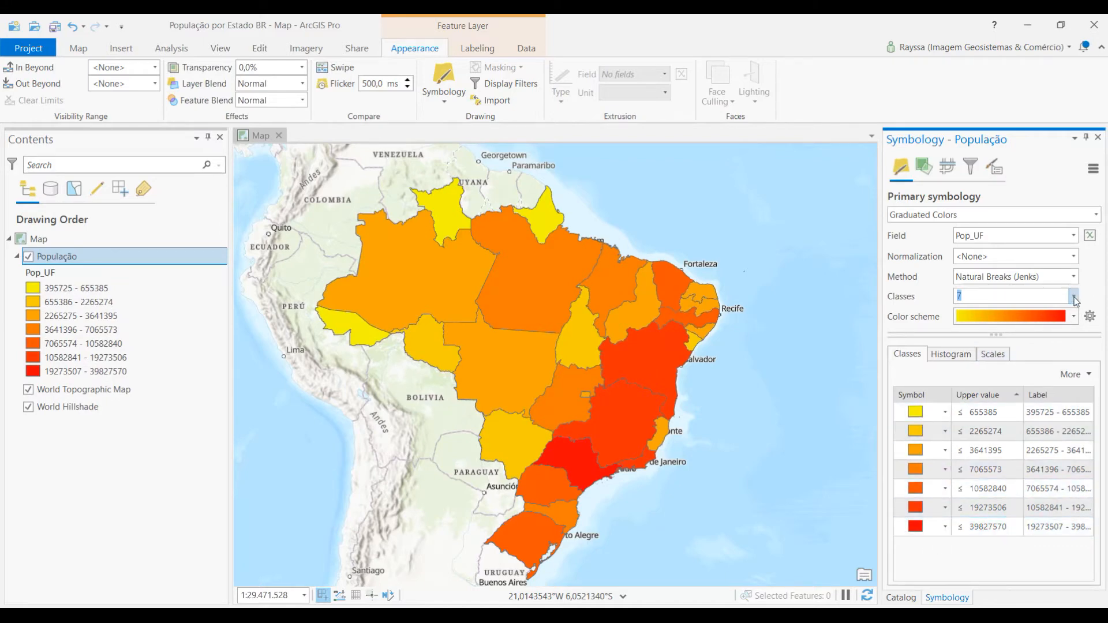
pyautogui.click(1072, 296)
pyautogui.scroll(1, 1041, 328)
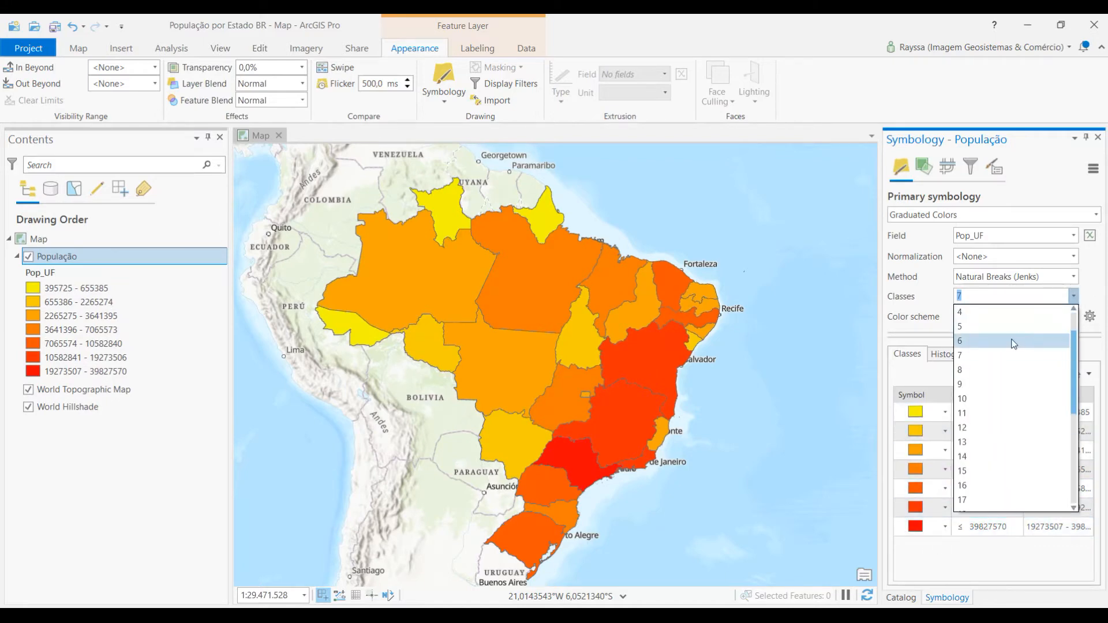
pyautogui.click(1005, 332)
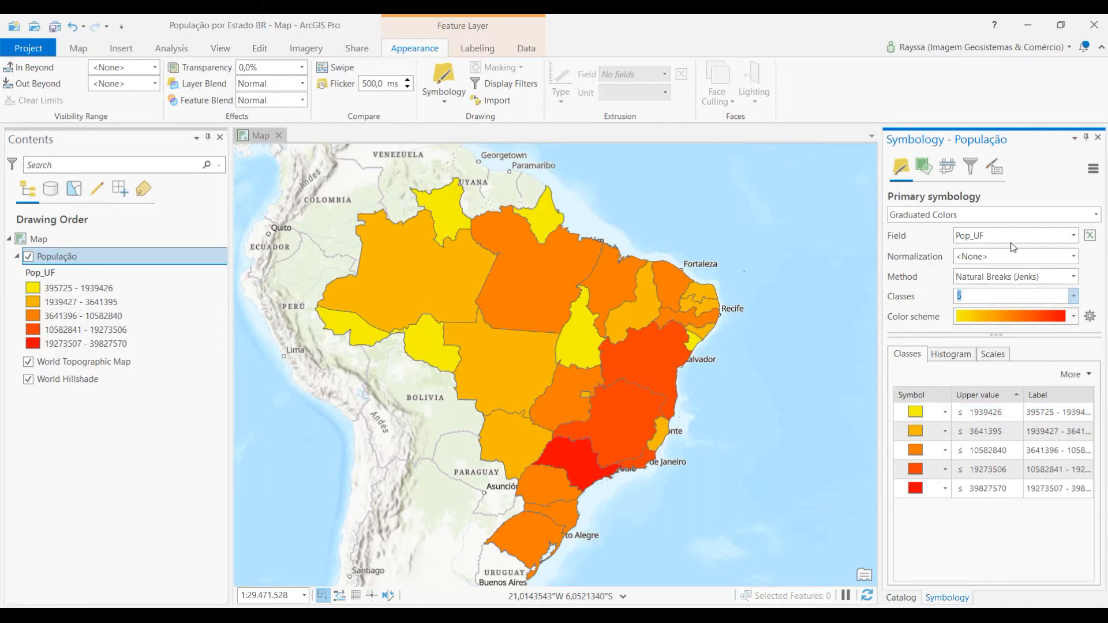
# Close the Symbology pane and label the states of the População layer using the NM_UF field.
pyautogui.click(1098, 138)
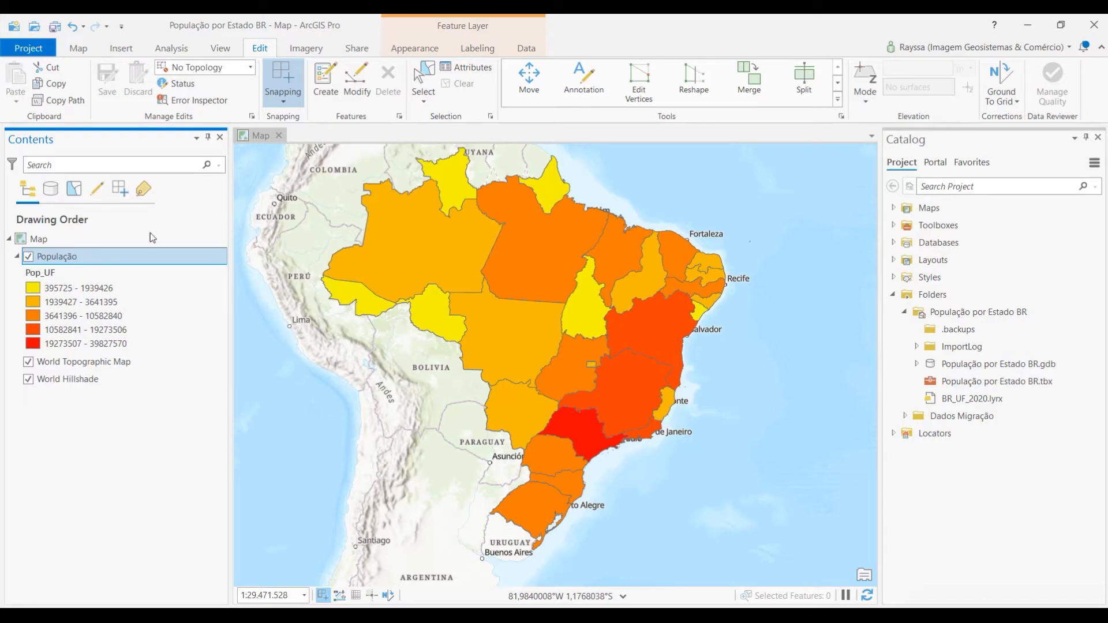
pyautogui.click(476, 52)
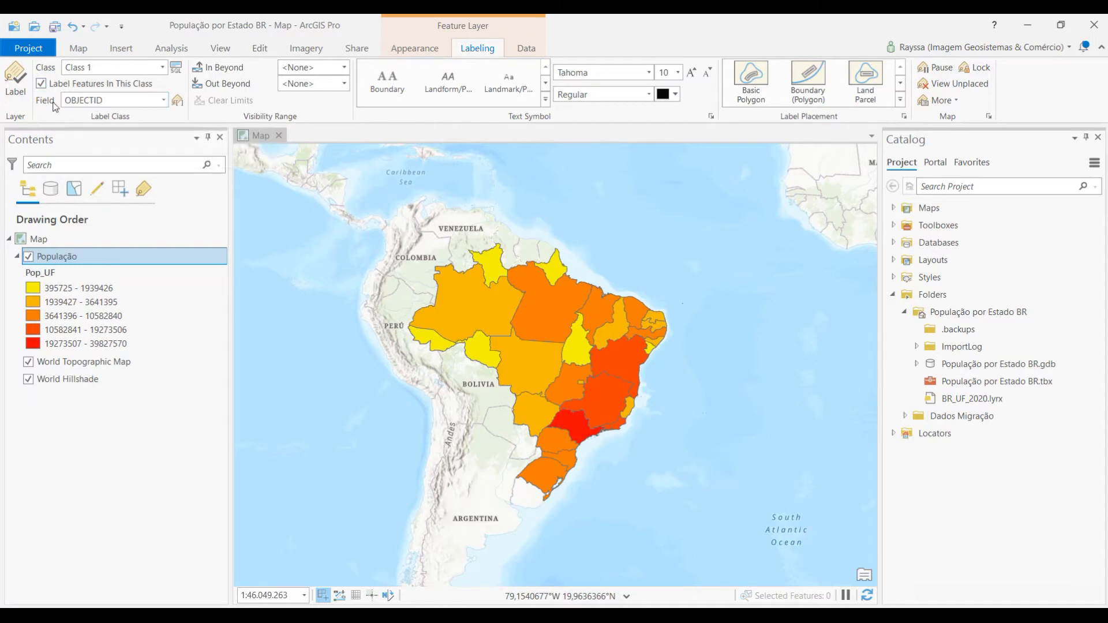
pyautogui.click(164, 102)
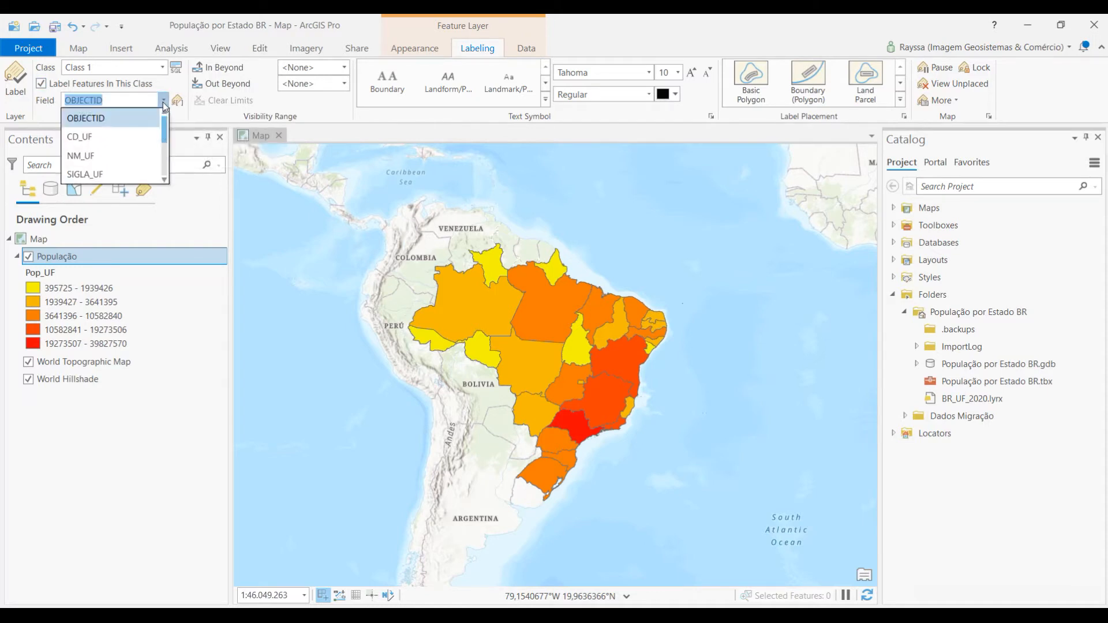
pyautogui.click(103, 156)
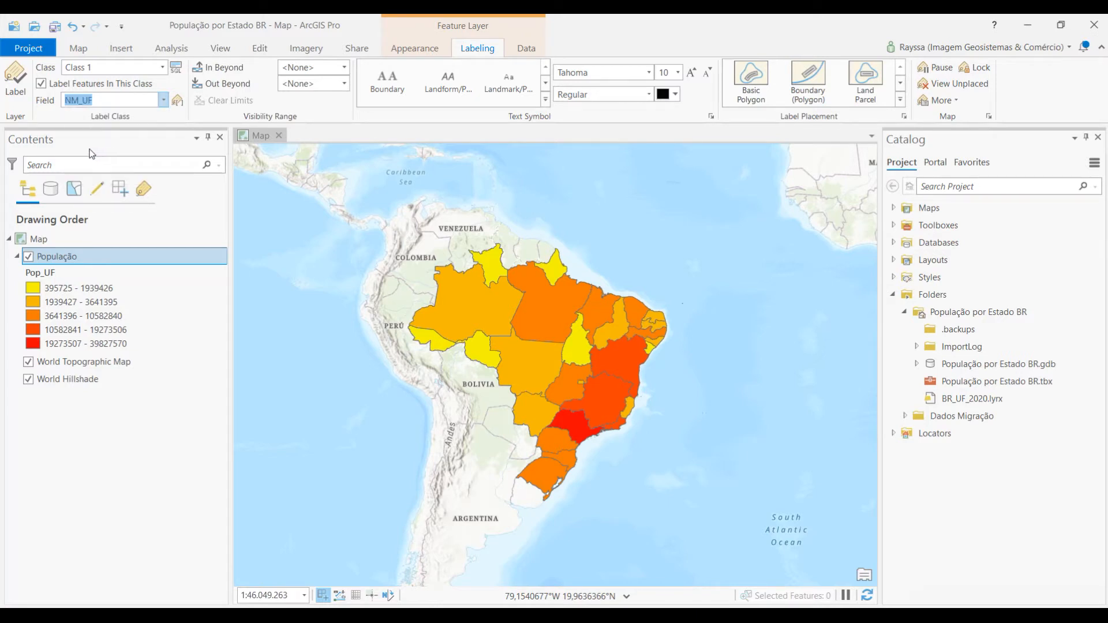
pyautogui.click(18, 97)
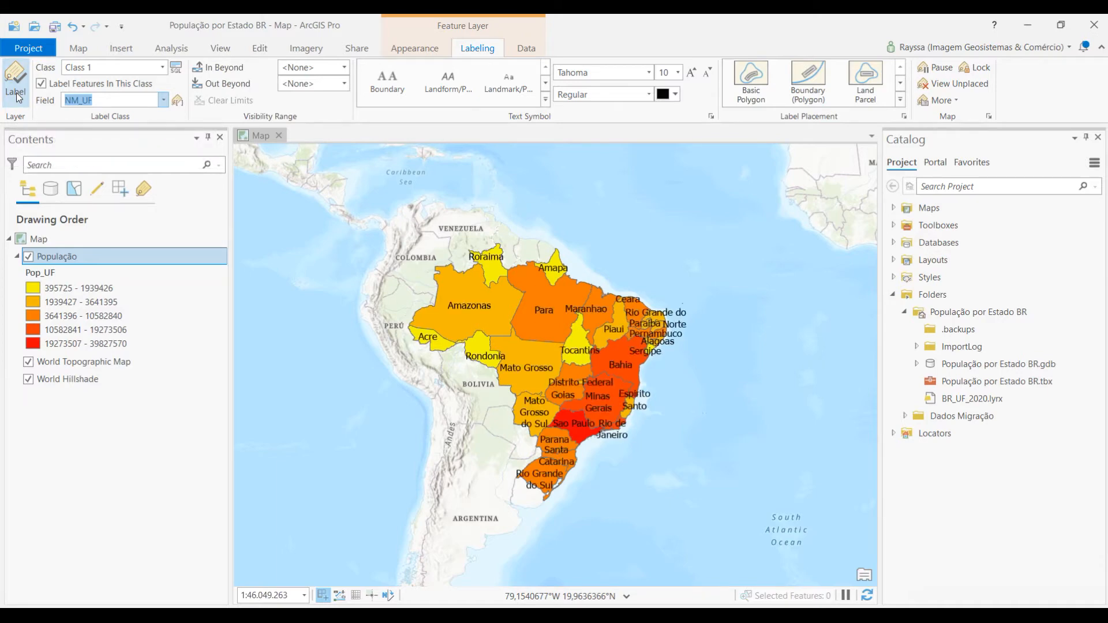
pyautogui.scroll(3, 549, 372)
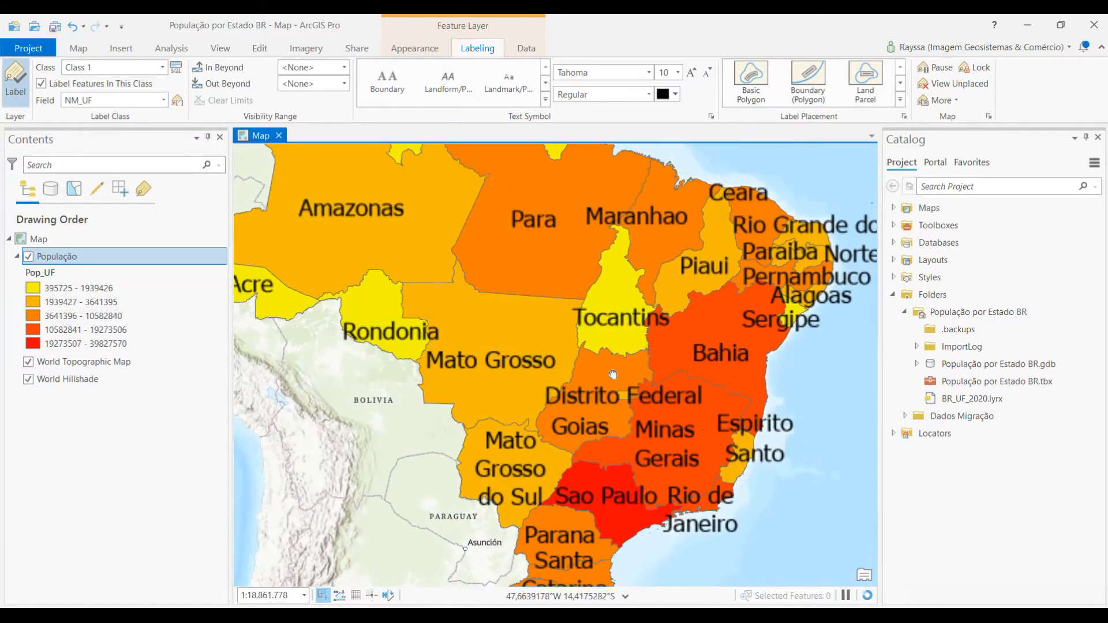
pyautogui.moveTo(628, 379); pyautogui.dragTo(580, 395)
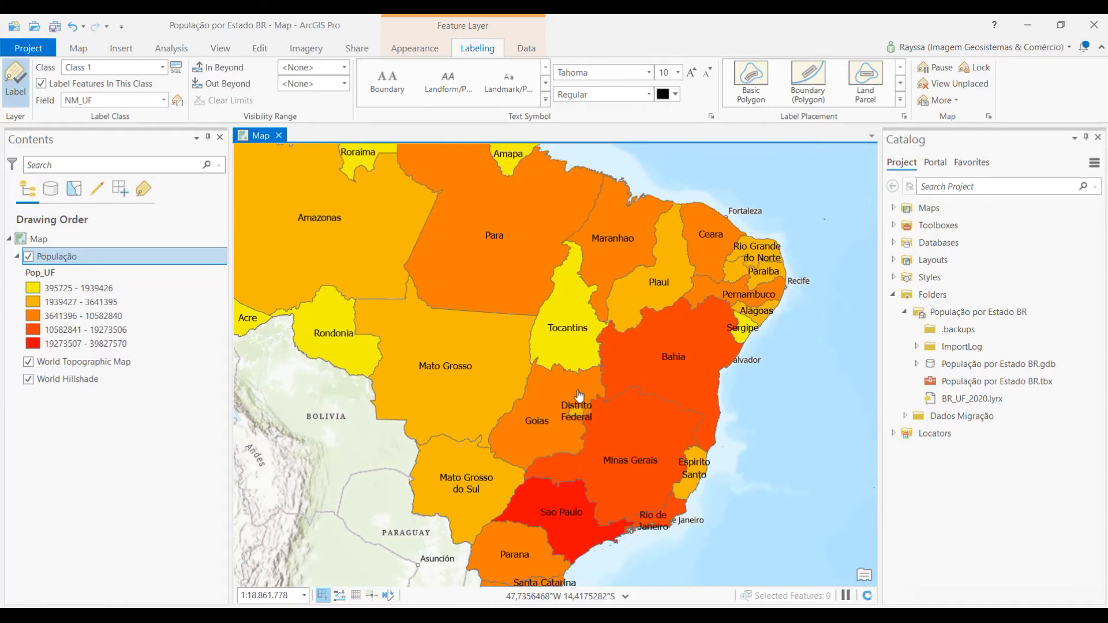
pyautogui.scroll(-2, 579, 394)
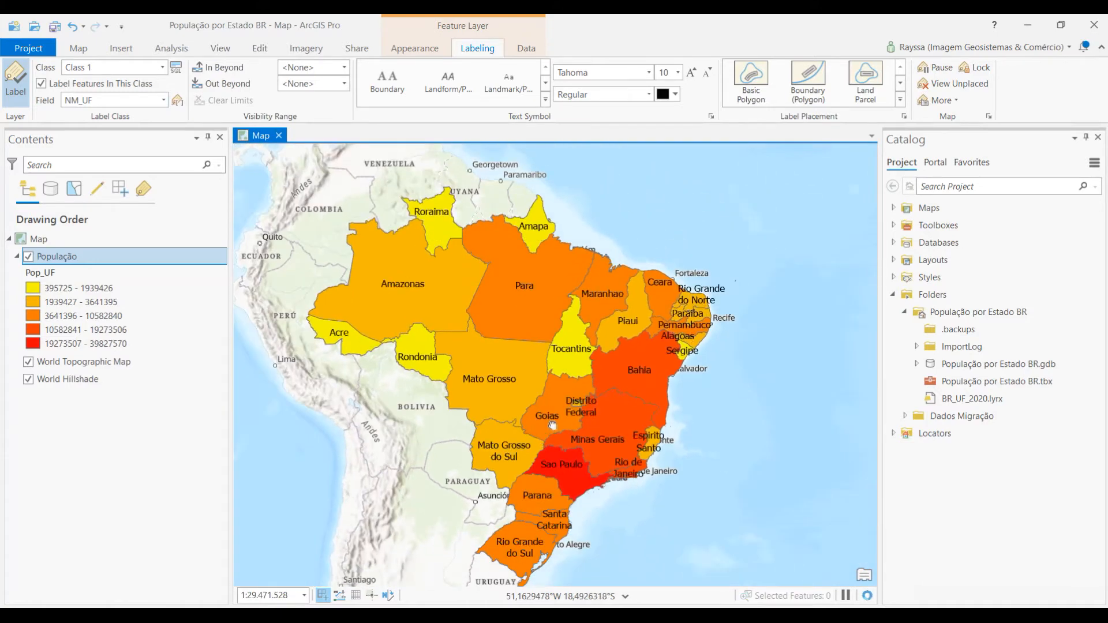
# Set the Out Beyond visibility limit of the População labels to 1:30.000.000.
pyautogui.moveTo(566, 378); pyautogui.dragTo(576, 416)
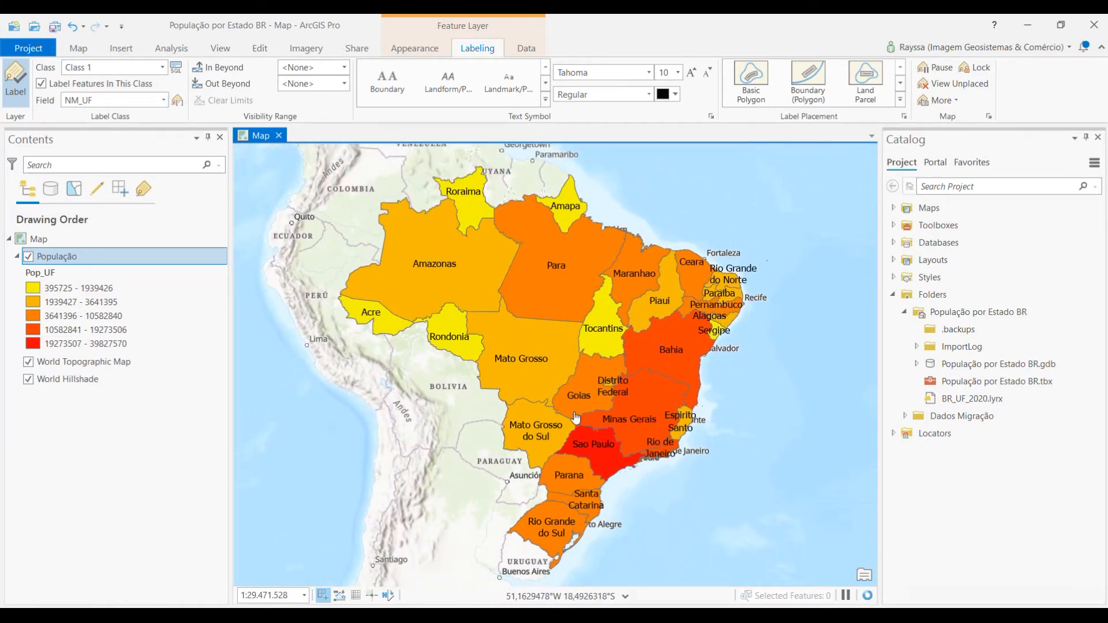
pyautogui.scroll(-2, 576, 417)
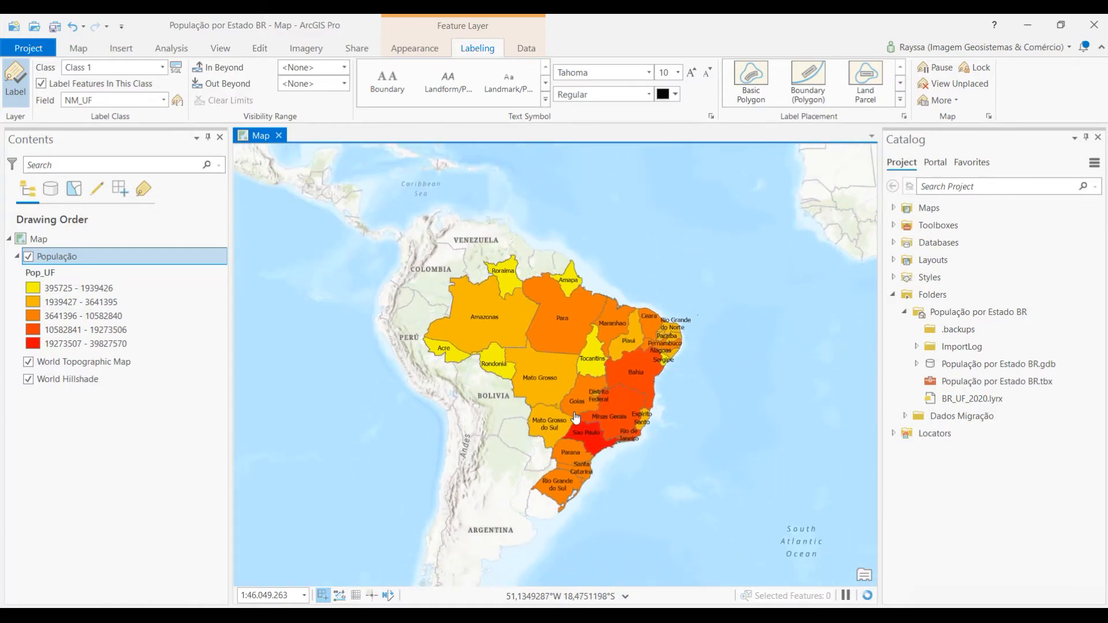
pyautogui.scroll(-4, 575, 417)
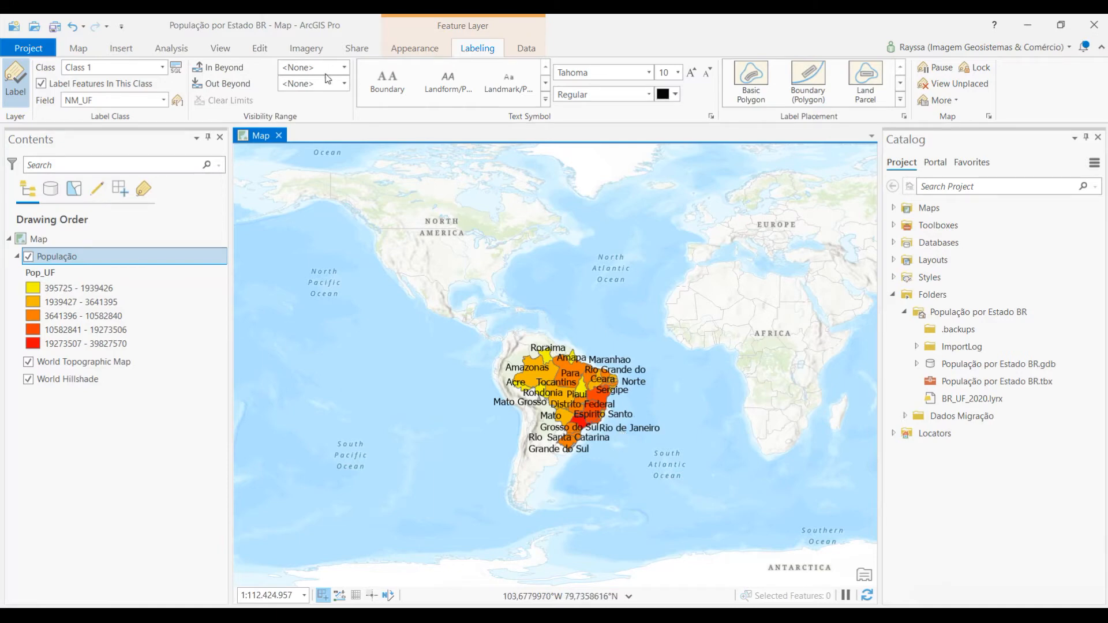
pyautogui.click(344, 83)
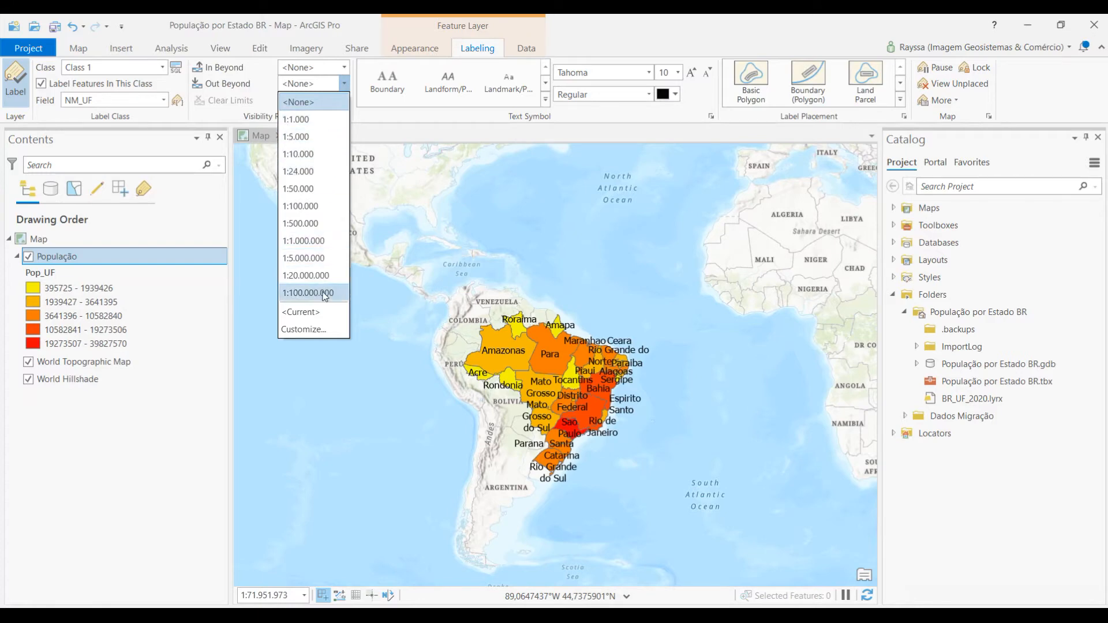
pyautogui.click(312, 100)
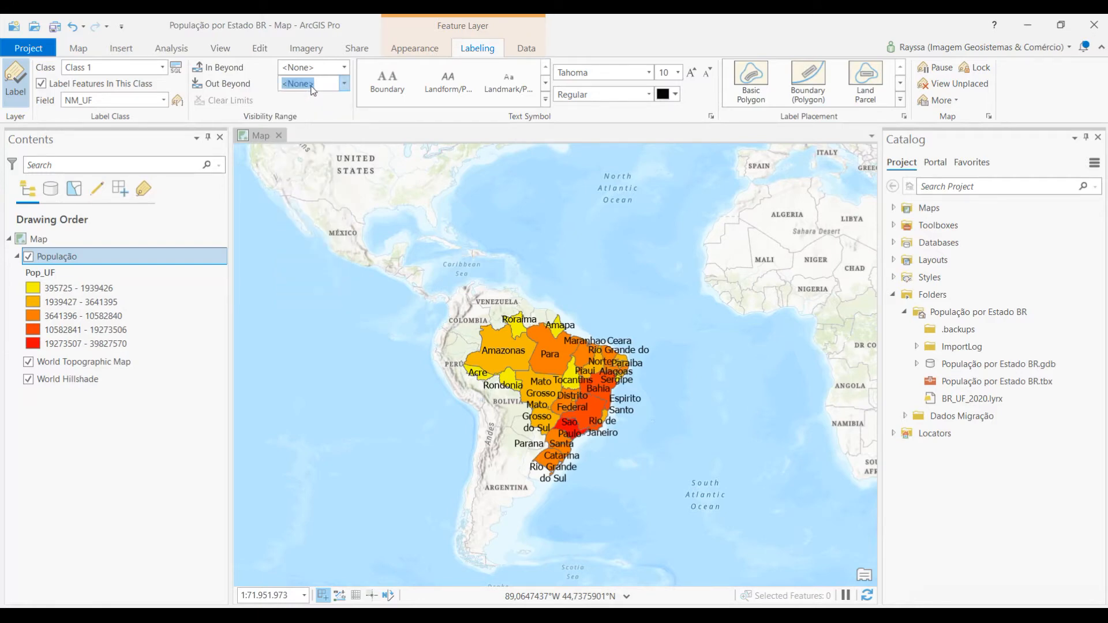
pyautogui.press('BackSpace')
pyautogui.write('1')
pyautogui.write(':')
pyautogui.write('30.00')
pyautogui.write('0.00')
pyautogui.write('0')
pyautogui.press('Return')
# Examine how the state labels of the População layer display at closer and farther map scales.
pyautogui.scroll(5, 594, 383)
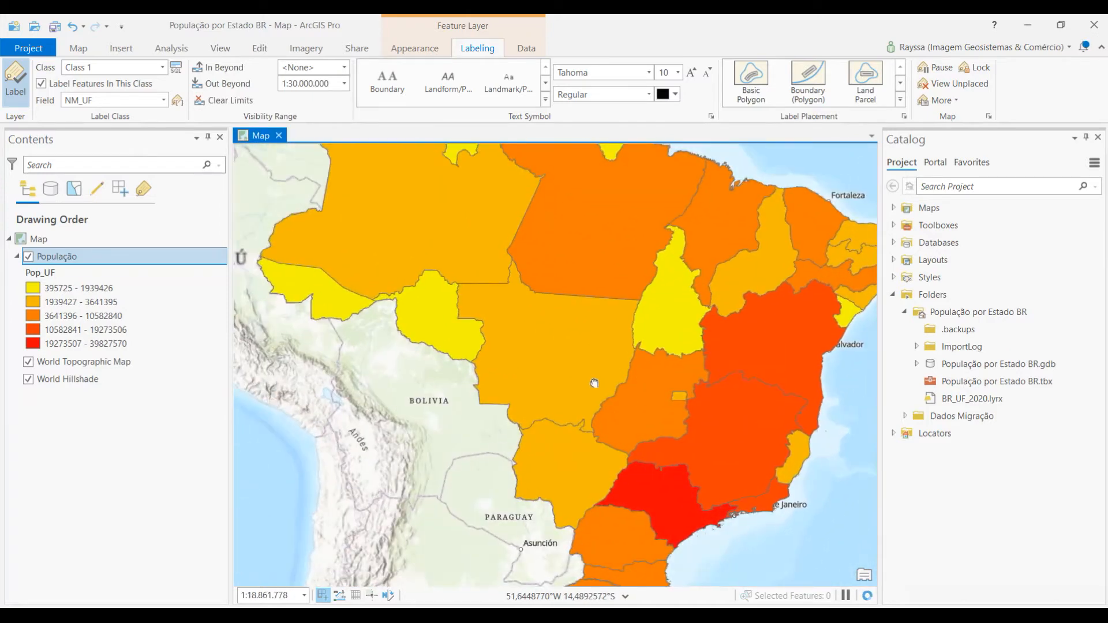
pyautogui.scroll(3, 511, 424)
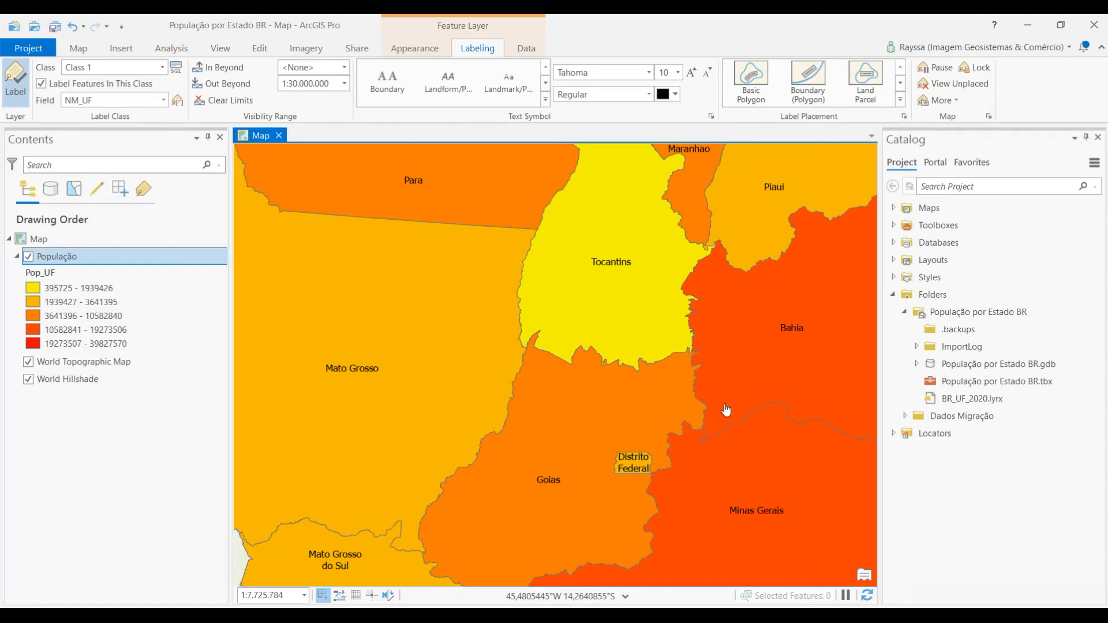
pyautogui.scroll(-3, 727, 411)
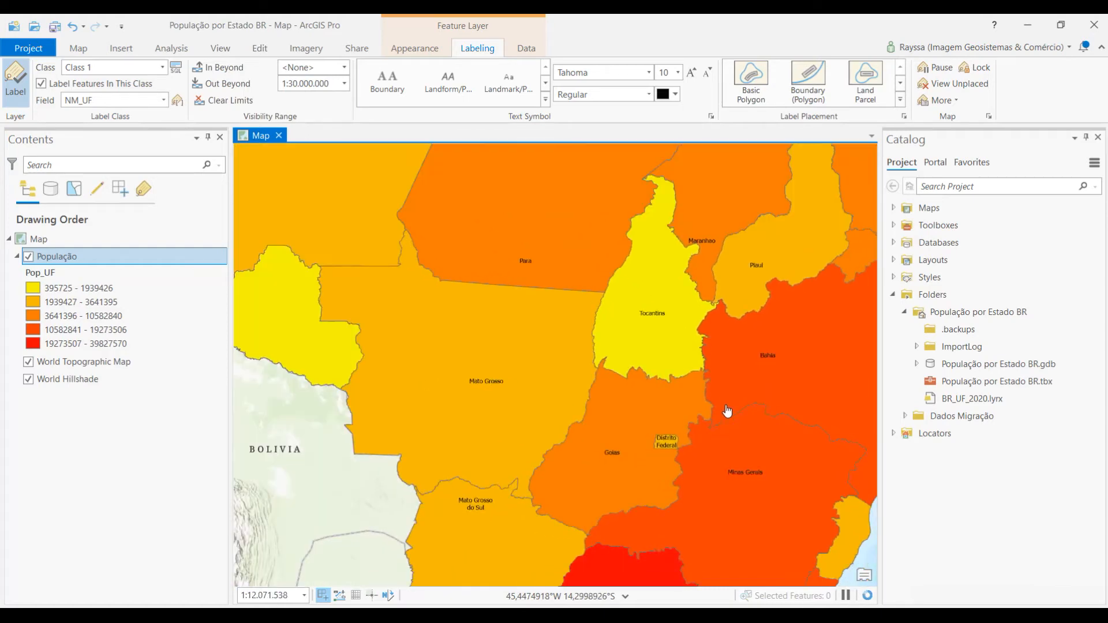
pyautogui.moveTo(733, 432); pyautogui.dragTo(664, 402)
pyautogui.scroll(-6, 664, 402)
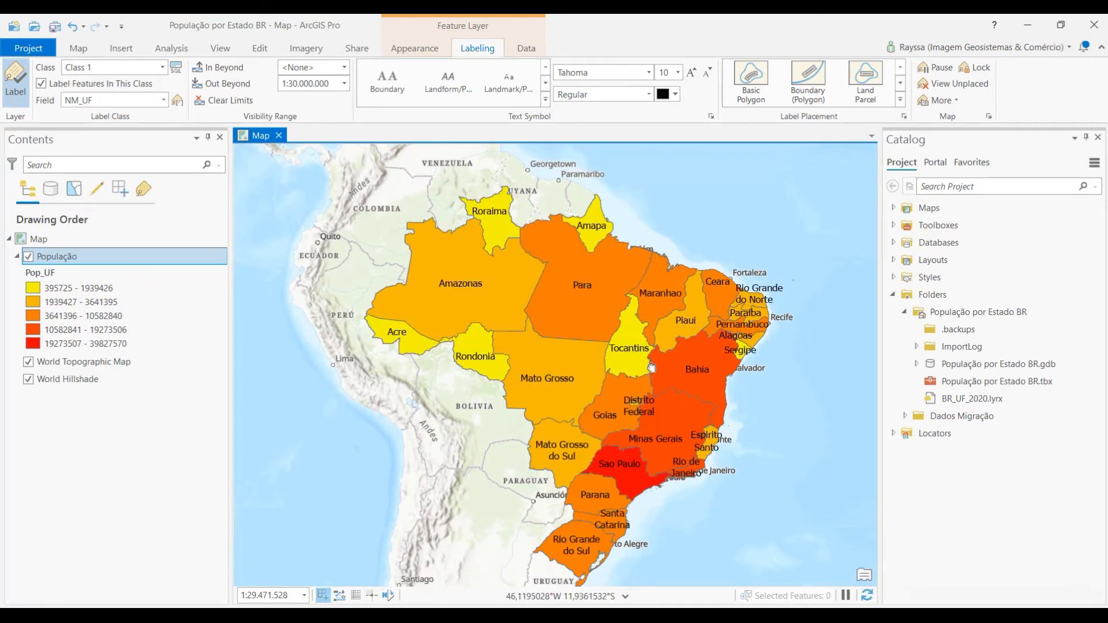
pyautogui.moveTo(652, 370); pyautogui.dragTo(623, 380)
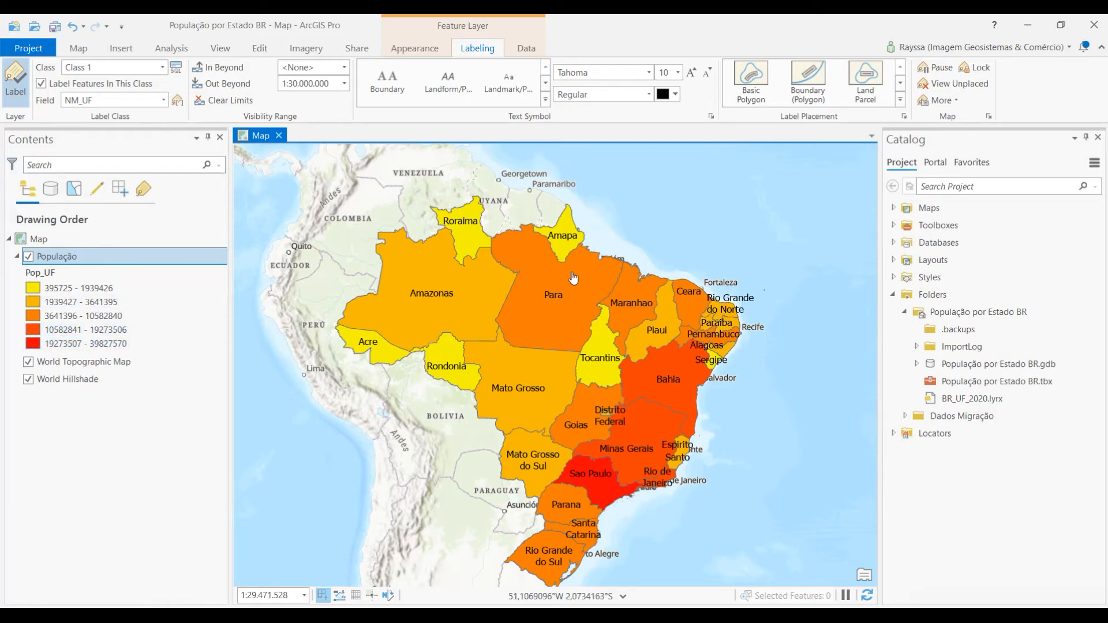
# Find the Select Layer By Attribute geoprocessing tool and set População as its input rows.
pyautogui.click(184, 47)
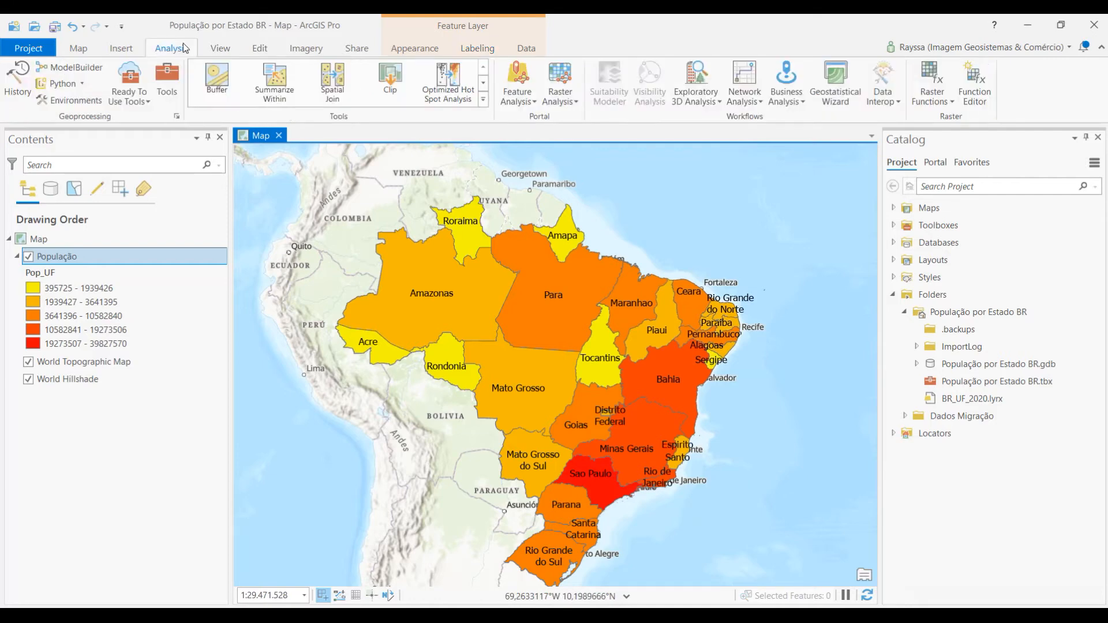
pyautogui.click(167, 82)
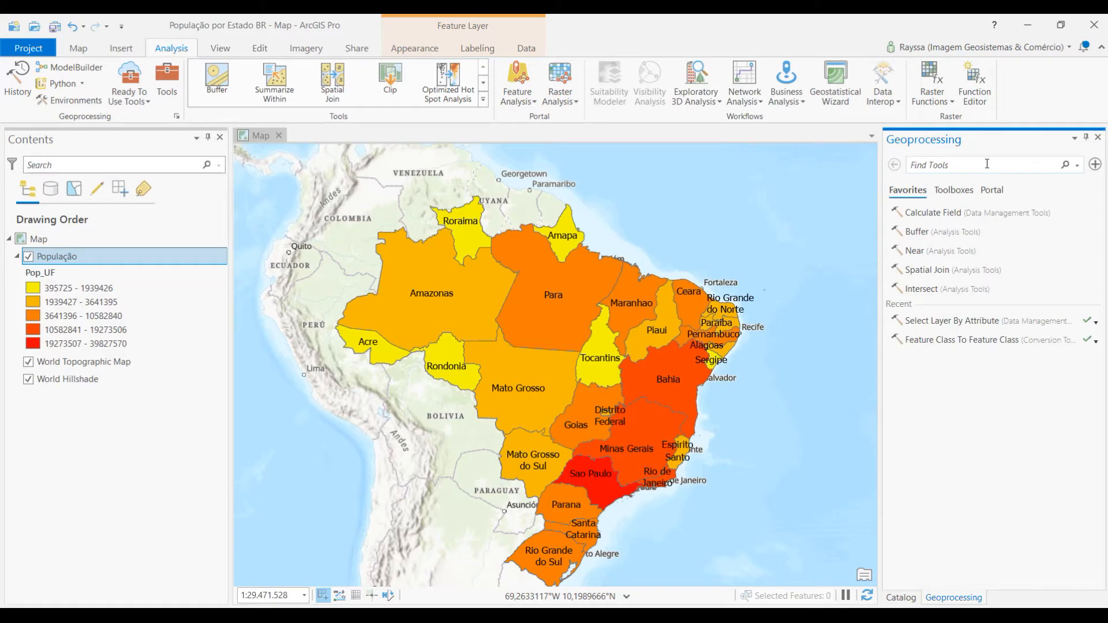
pyautogui.write('select')
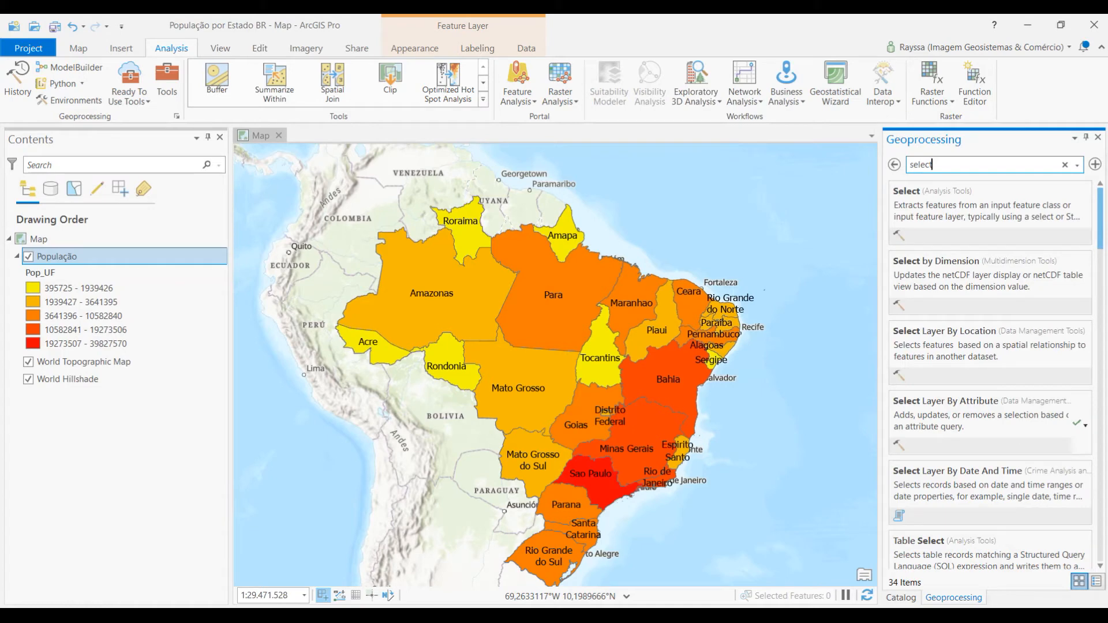
pyautogui.click(1006, 425)
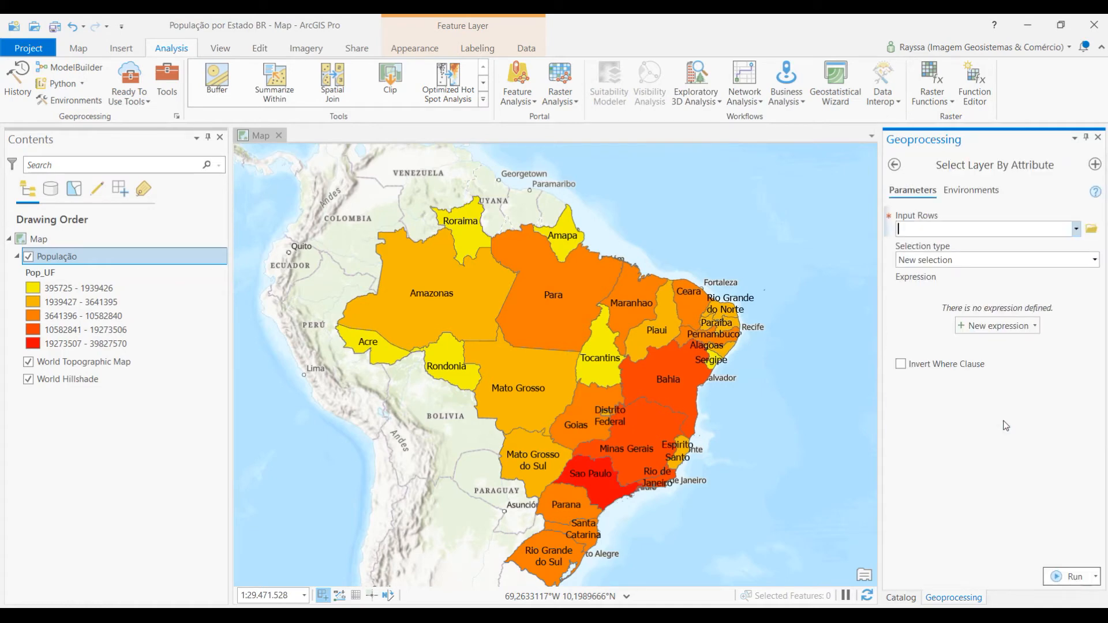
pyautogui.click(1076, 229)
pyautogui.click(1051, 247)
# Run a new selection on the states where Pop_UF is greater than 10000000.
pyautogui.click(979, 324)
pyautogui.click(985, 343)
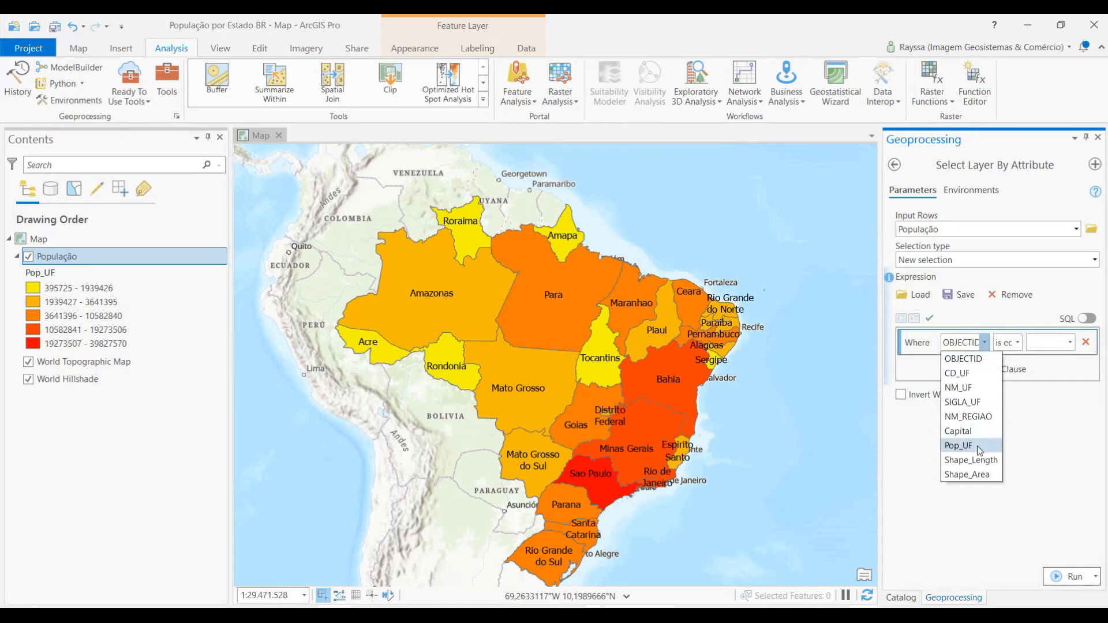
pyautogui.click(957, 447)
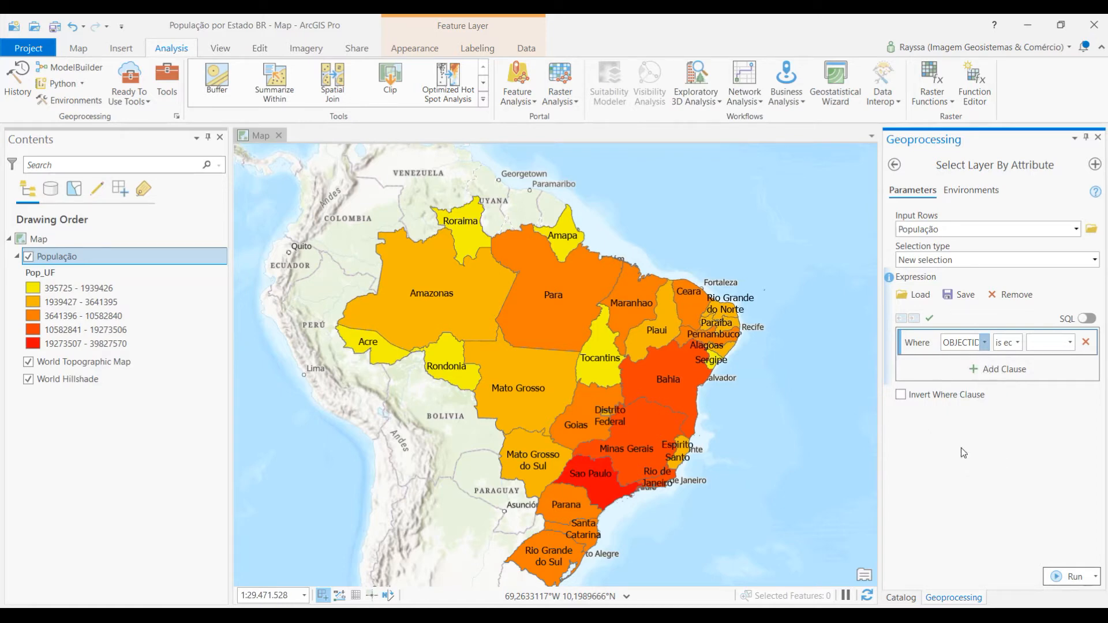
pyautogui.click(1017, 342)
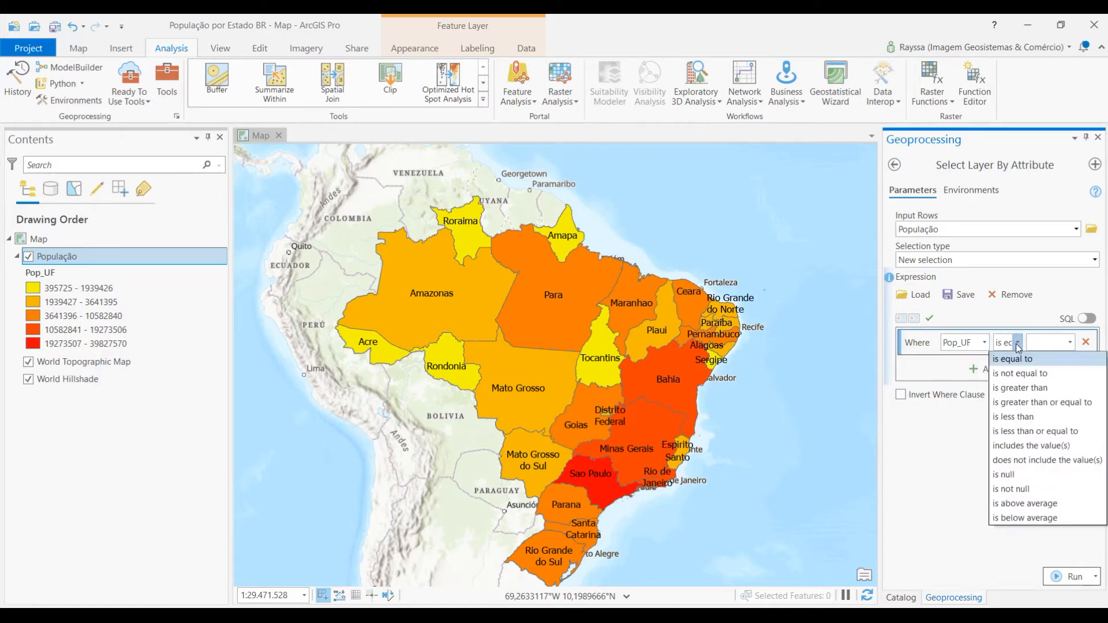
pyautogui.click(1039, 391)
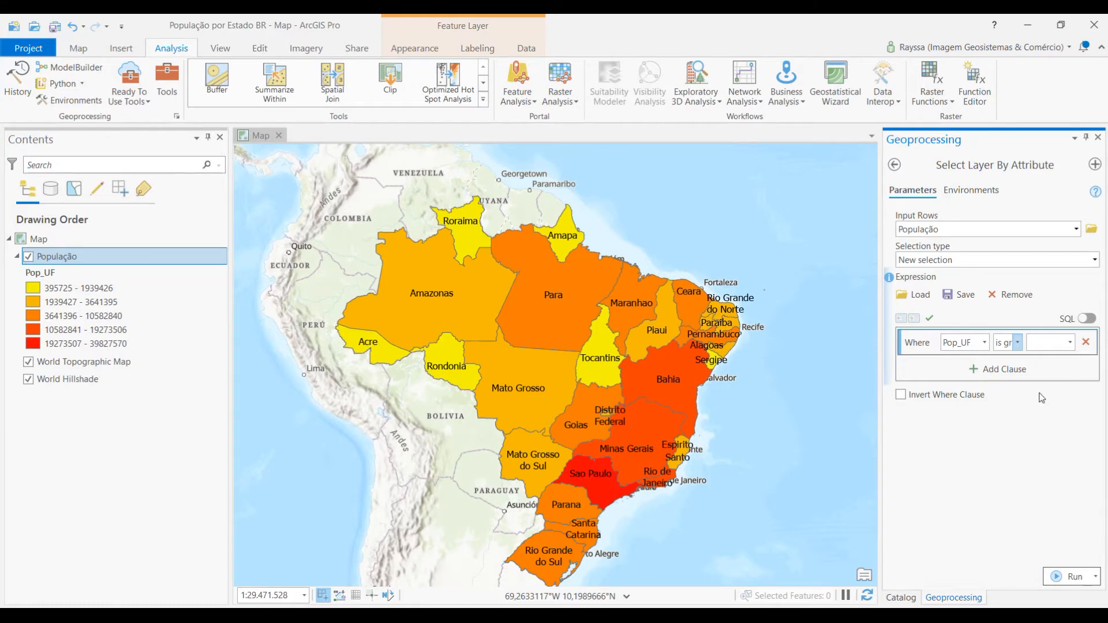
pyautogui.click(1048, 345)
pyautogui.write('1')
pyautogui.write('0000000')
pyautogui.click(1067, 577)
pyautogui.moveTo(1067, 581)
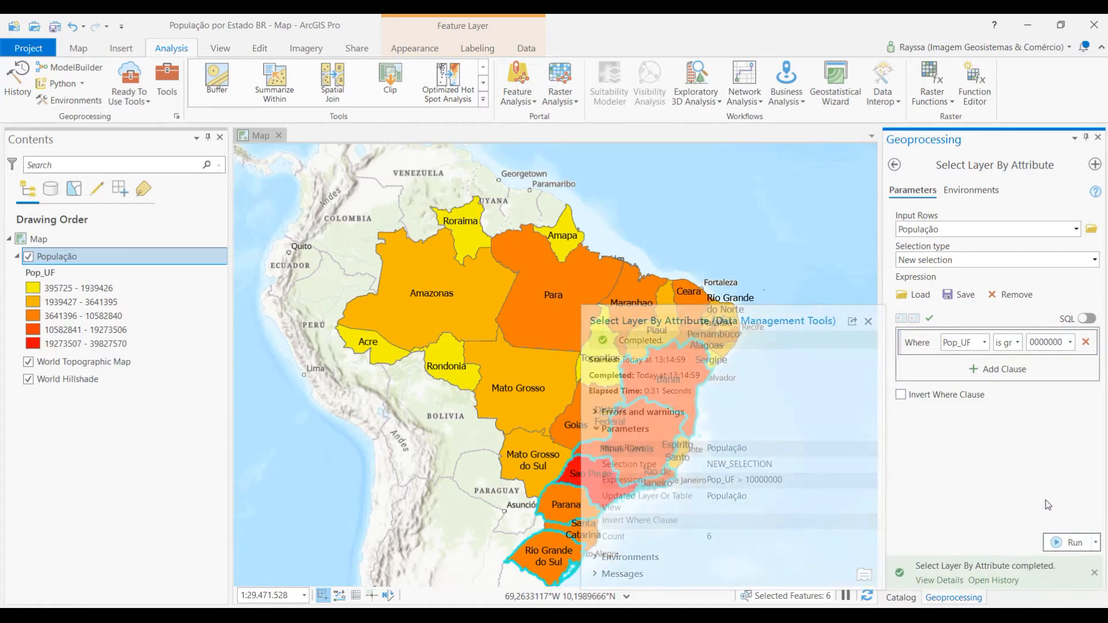
pyautogui.moveTo(759, 506); pyautogui.dragTo(754, 458)
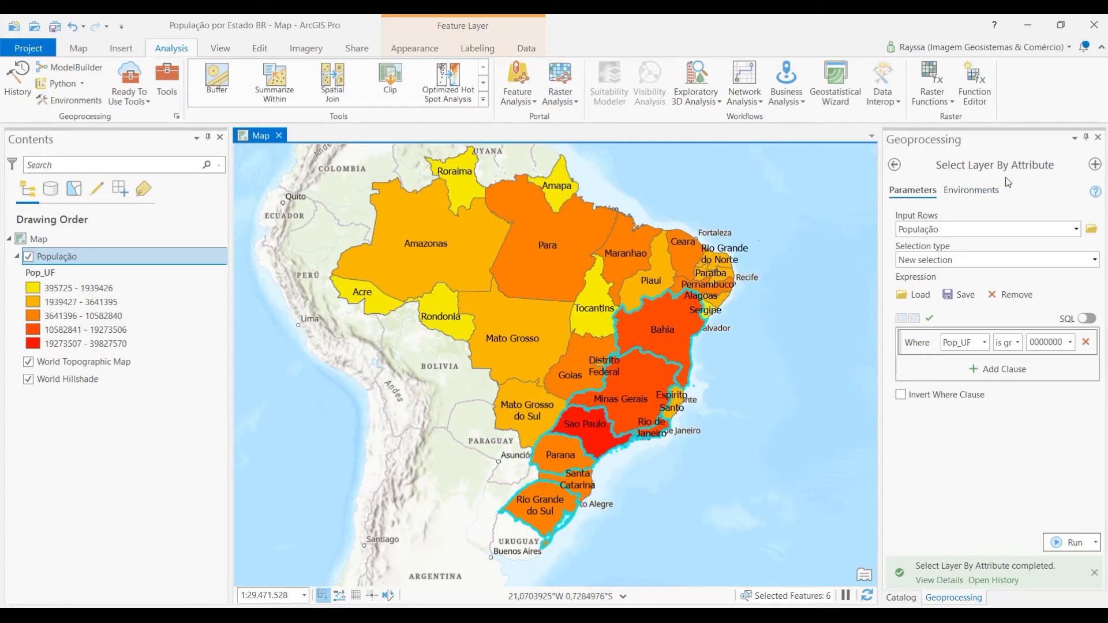
# Close the Geoprocessing pane and clear the selection of states on the map.
pyautogui.click(1098, 138)
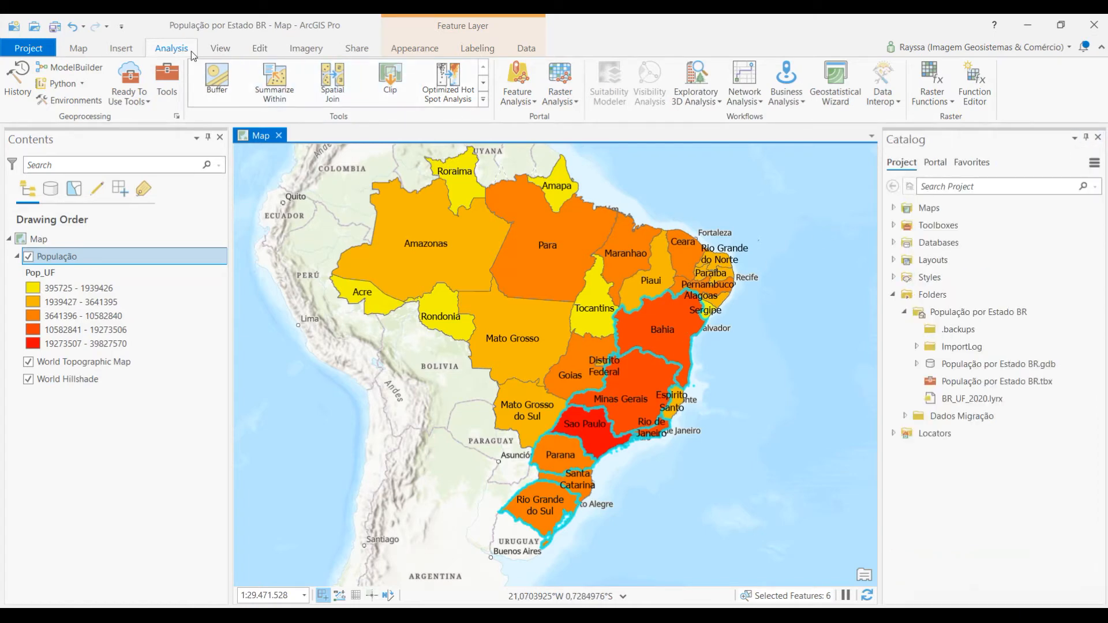
pyautogui.click(266, 56)
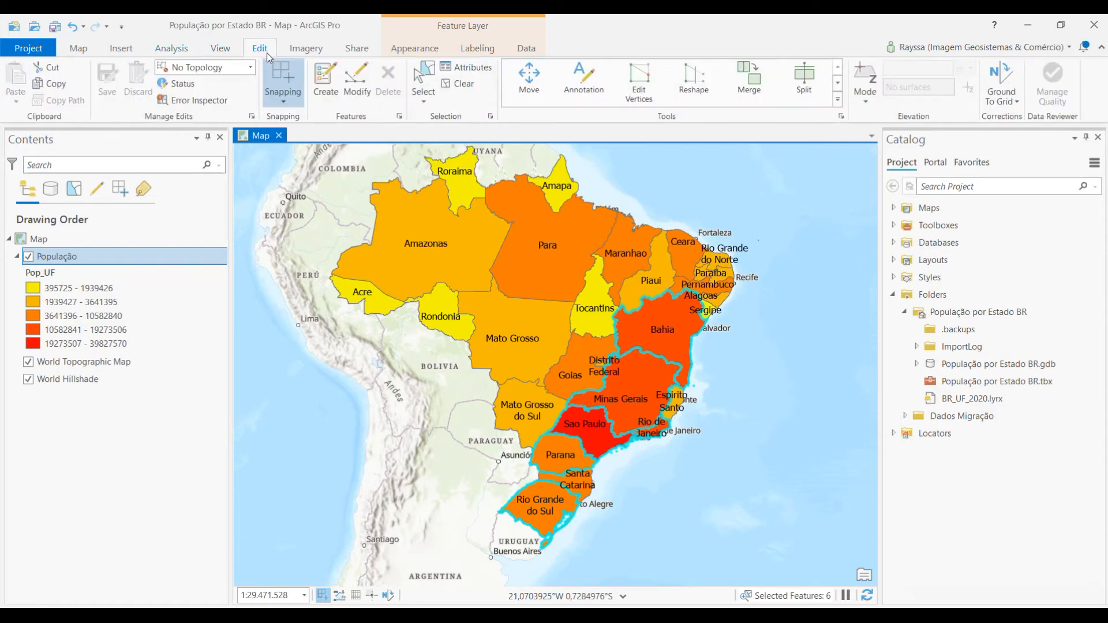
pyautogui.click(464, 84)
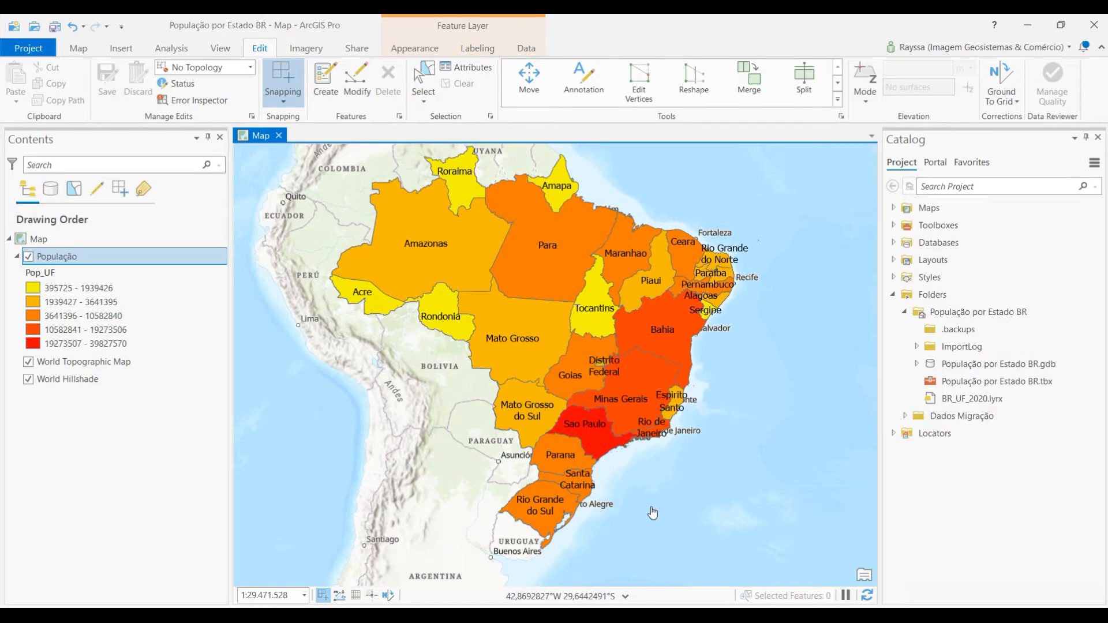
pyautogui.moveTo(746, 376); pyautogui.dragTo(752, 391)
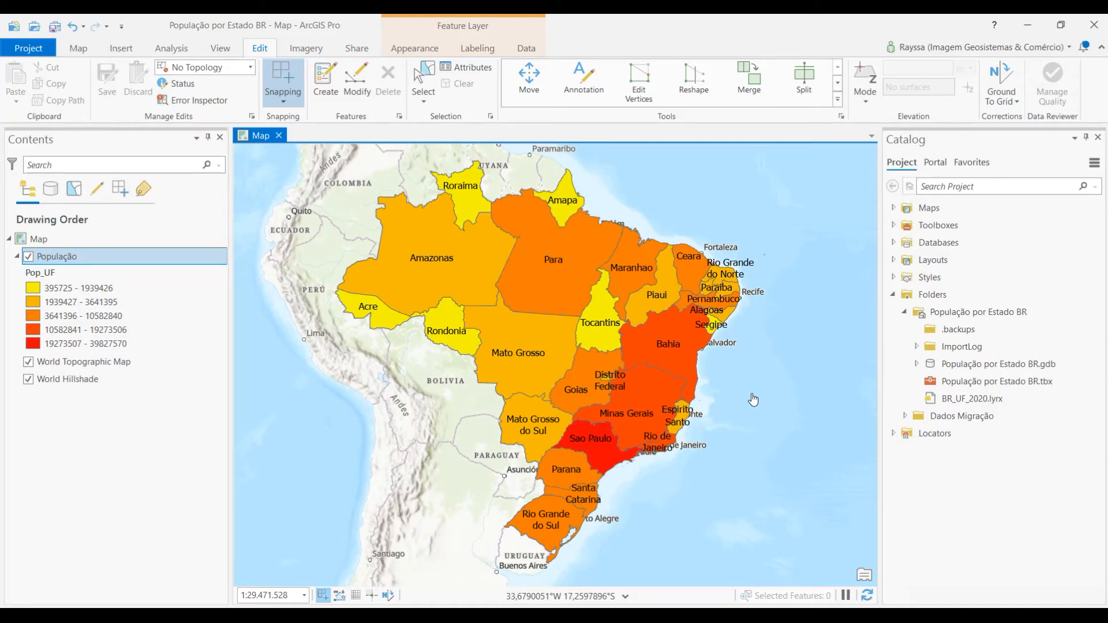
# Create a new layout with the ISO portrait A4 page size, 210 mm × 297 mm.
pyautogui.click(172, 48)
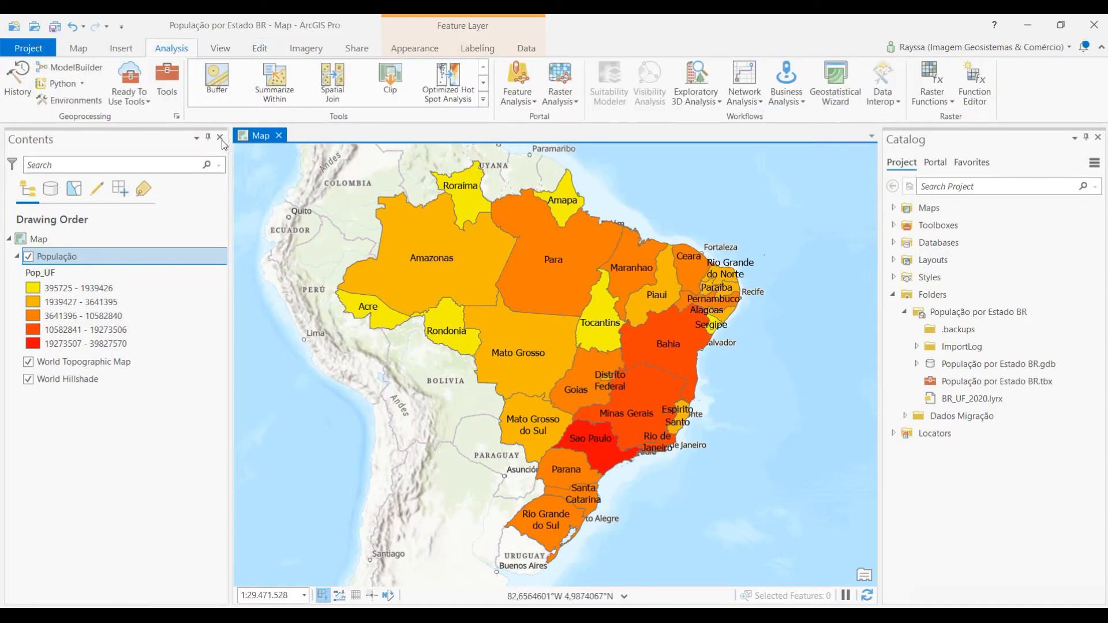
pyautogui.click(134, 53)
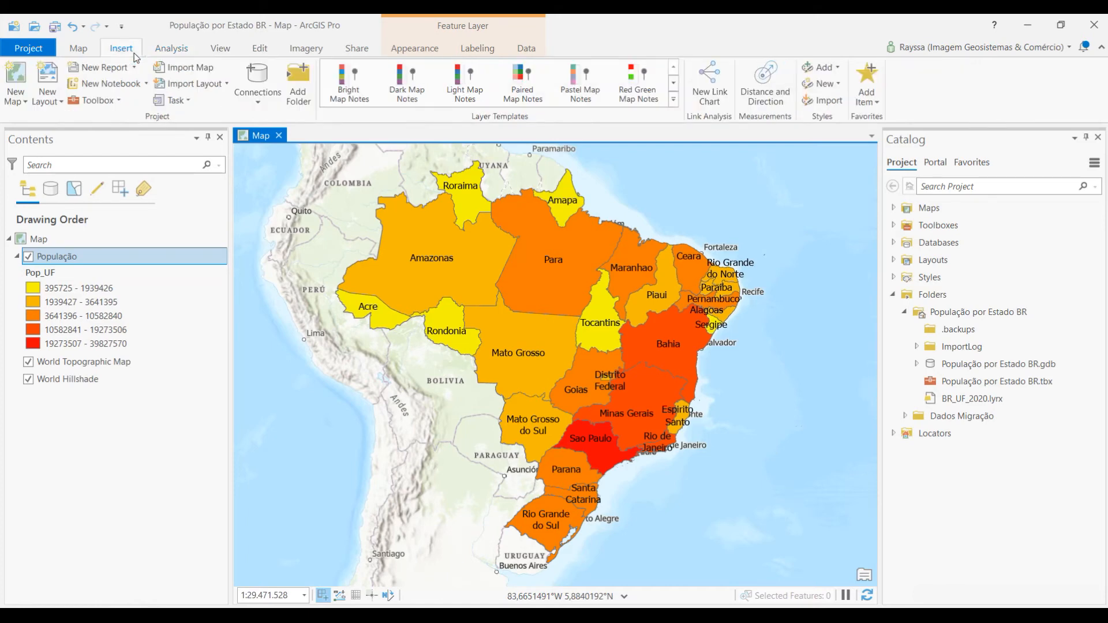
pyautogui.click(52, 97)
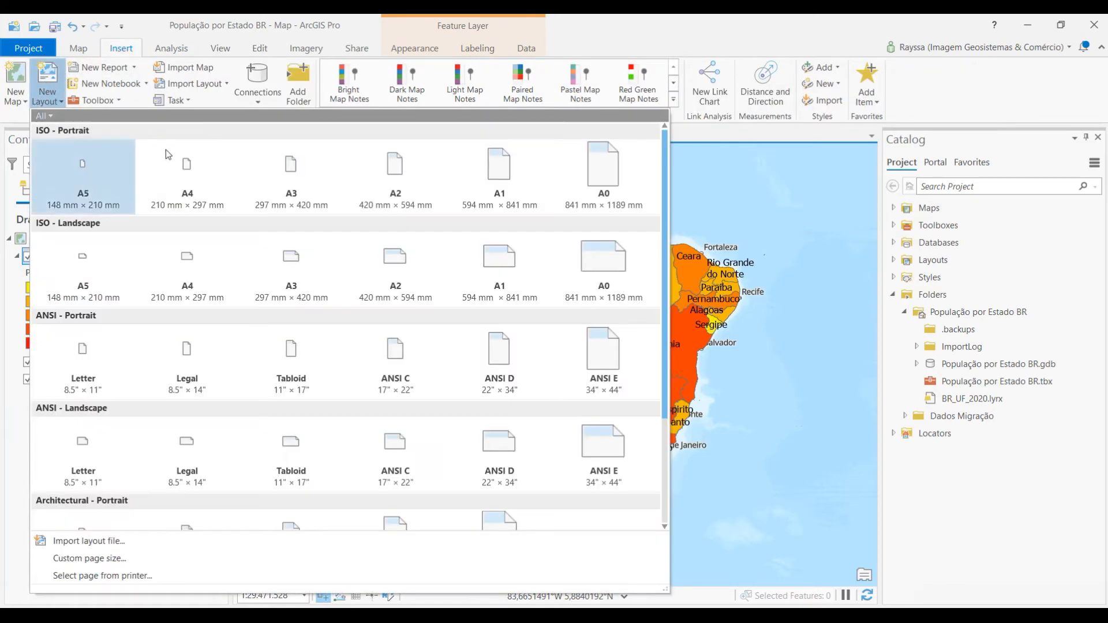
pyautogui.click(206, 192)
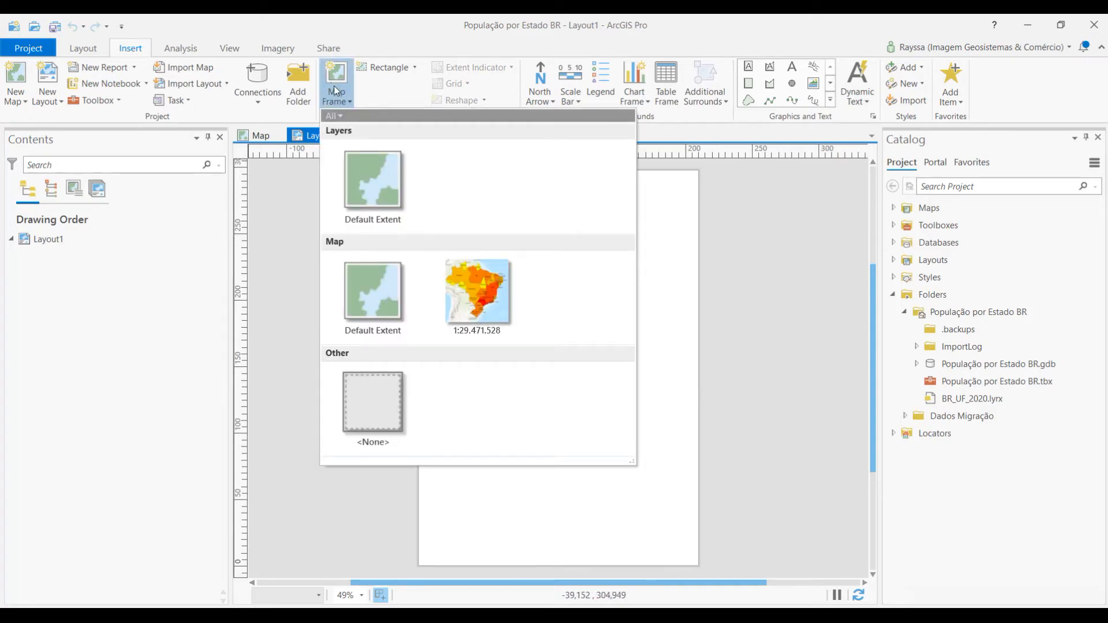
# Insert a map frame of the Brazil map at 1:29.471.528 and fit it to the whole layout page.
pyautogui.click(490, 300)
pyautogui.moveTo(419, 177)
pyautogui.mouseDown()
pyautogui.moveTo(519, 341)
pyautogui.moveTo(648, 465)
pyautogui.moveTo(700, 566)
pyautogui.moveTo(697, 545)
pyautogui.moveTo(697, 569)
pyautogui.mouseUp()
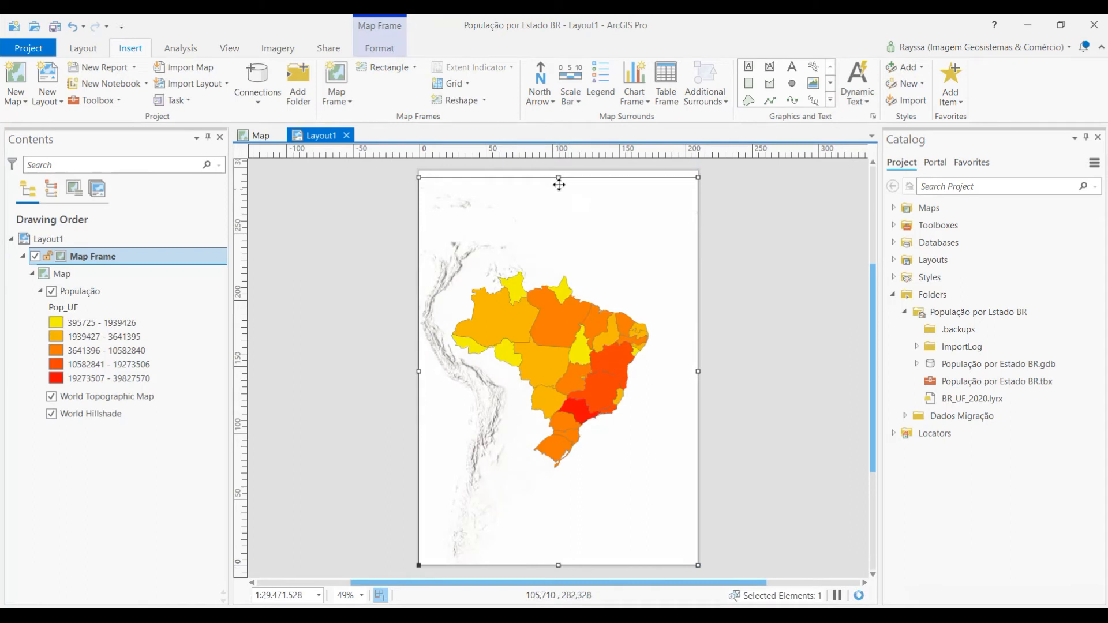
pyautogui.moveTo(558, 178); pyautogui.dragTo(557, 176)
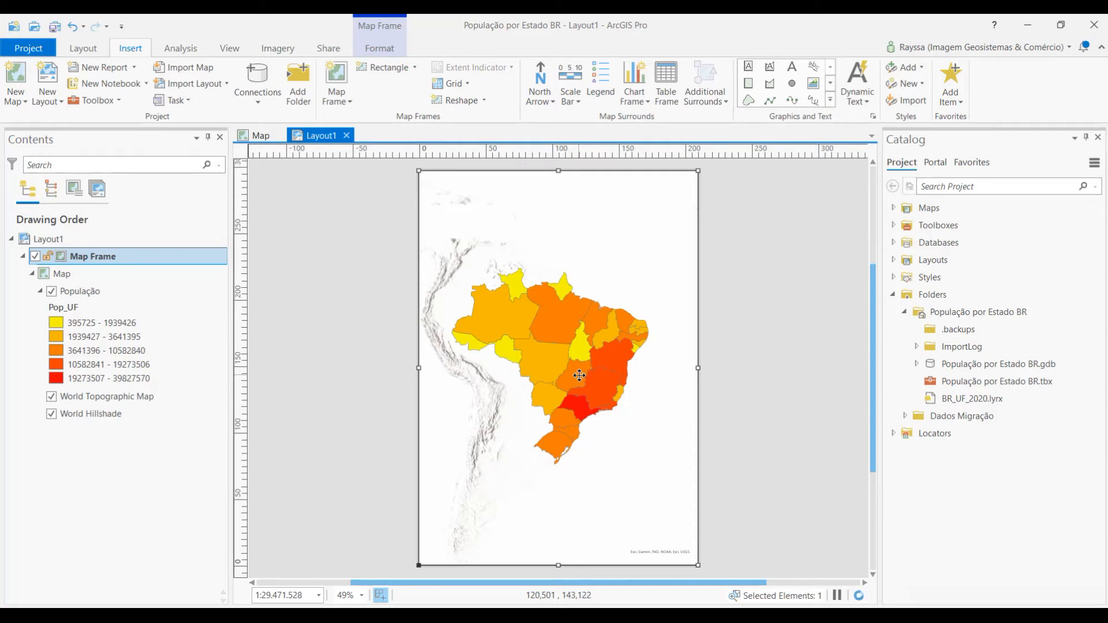
# Add a legend near the lower-left corner of the layout page and open its properties.
pyautogui.click(608, 88)
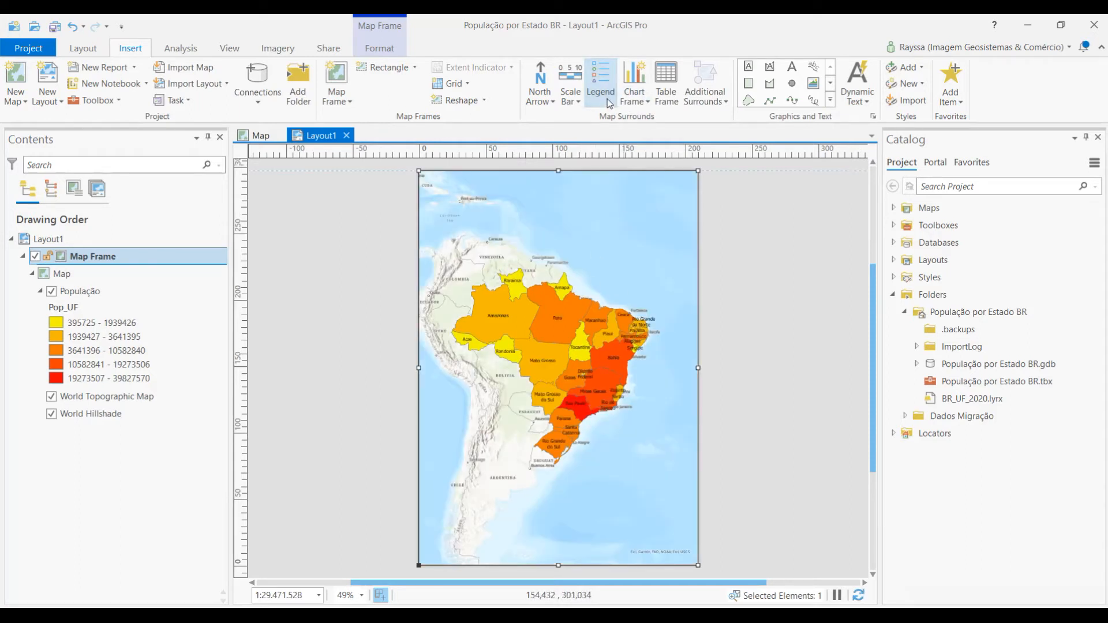
pyautogui.click(434, 472)
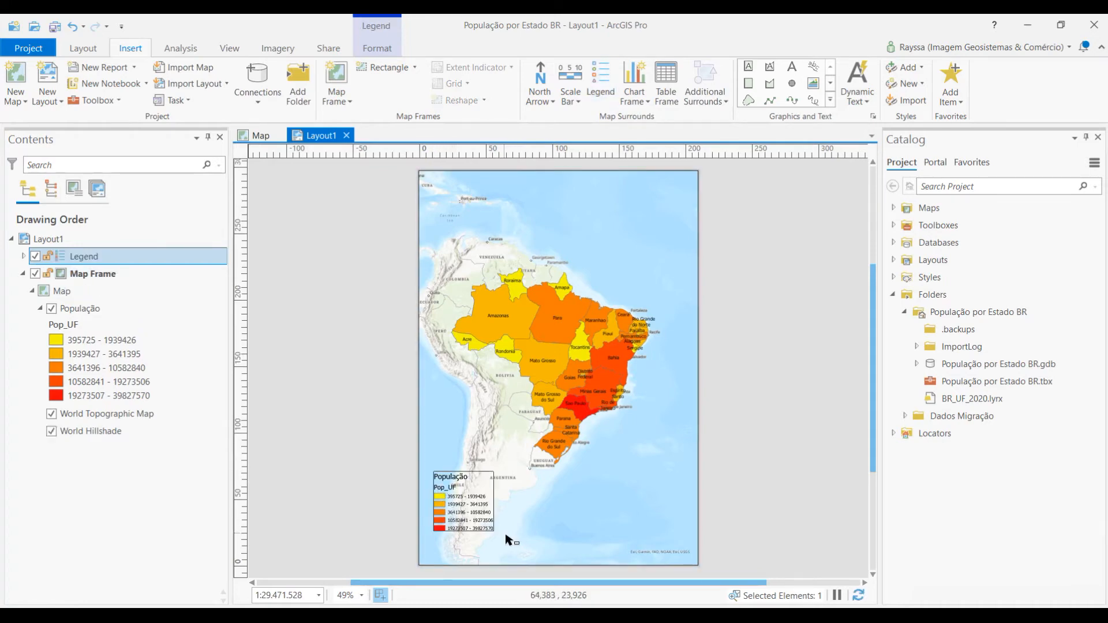
pyautogui.moveTo(475, 511); pyautogui.dragTo(472, 528)
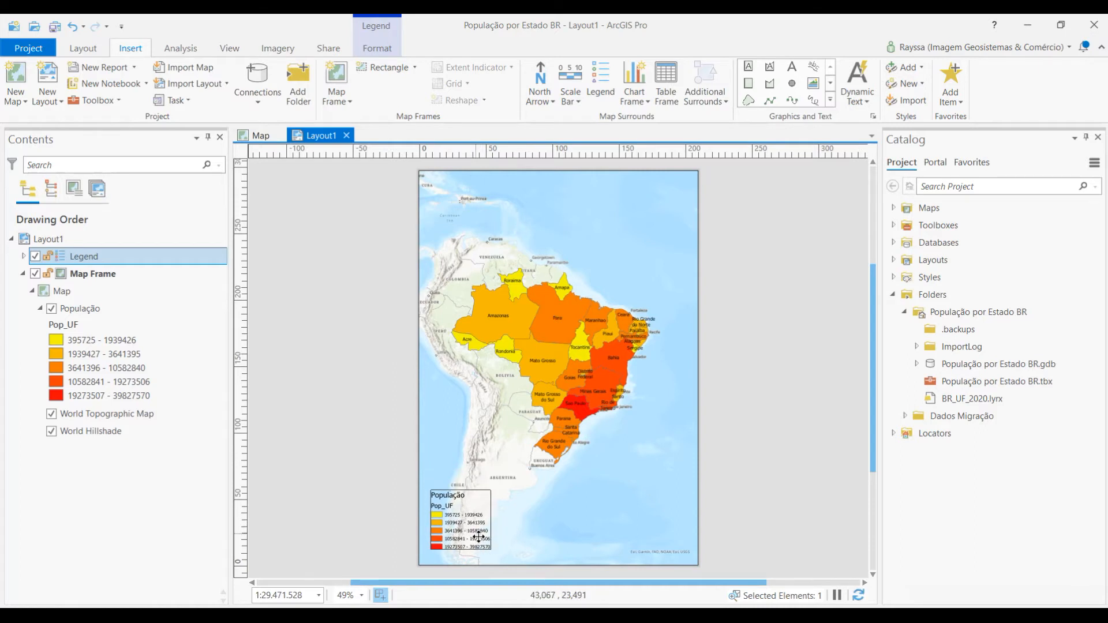
pyautogui.rightClick(465, 507)
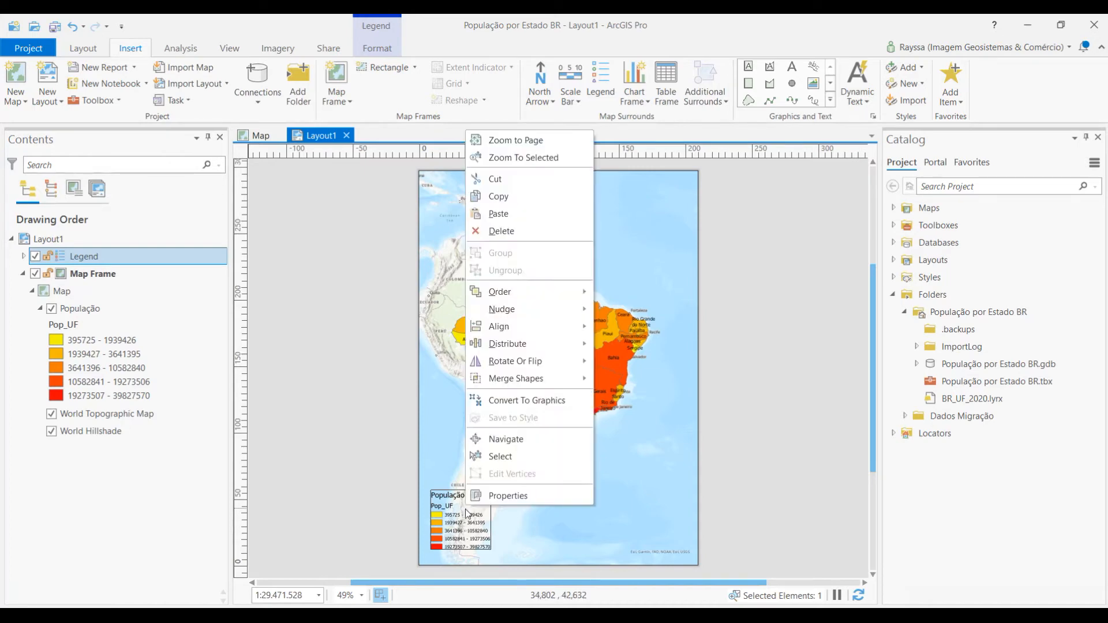
pyautogui.click(496, 497)
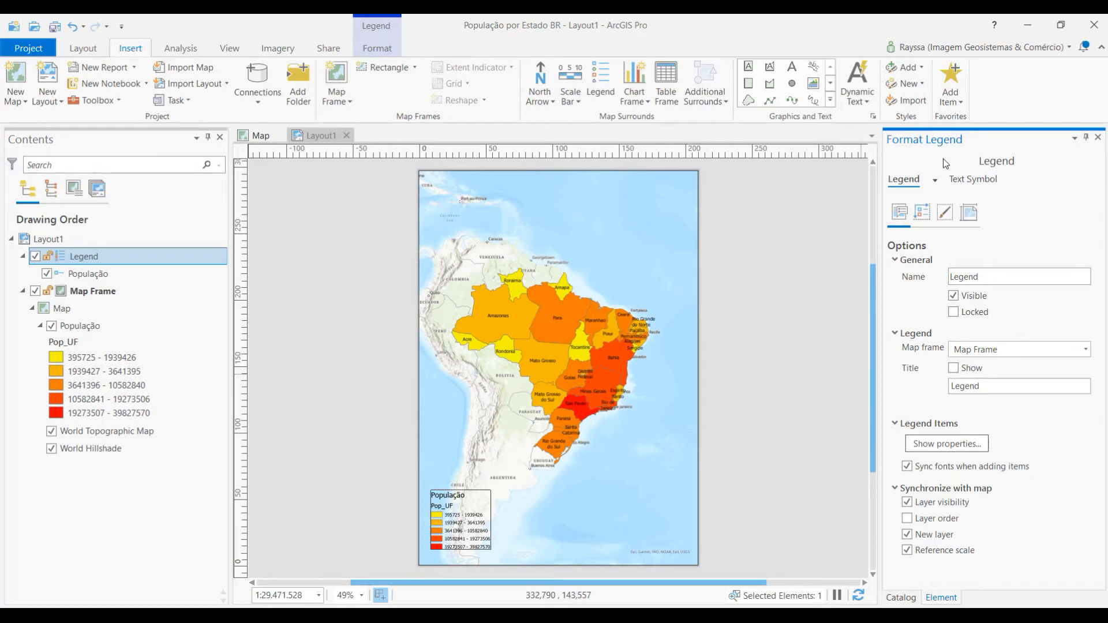
# Hide the headings of the População item in the layout legend and return to the legend's own properties.
pyautogui.click(947, 446)
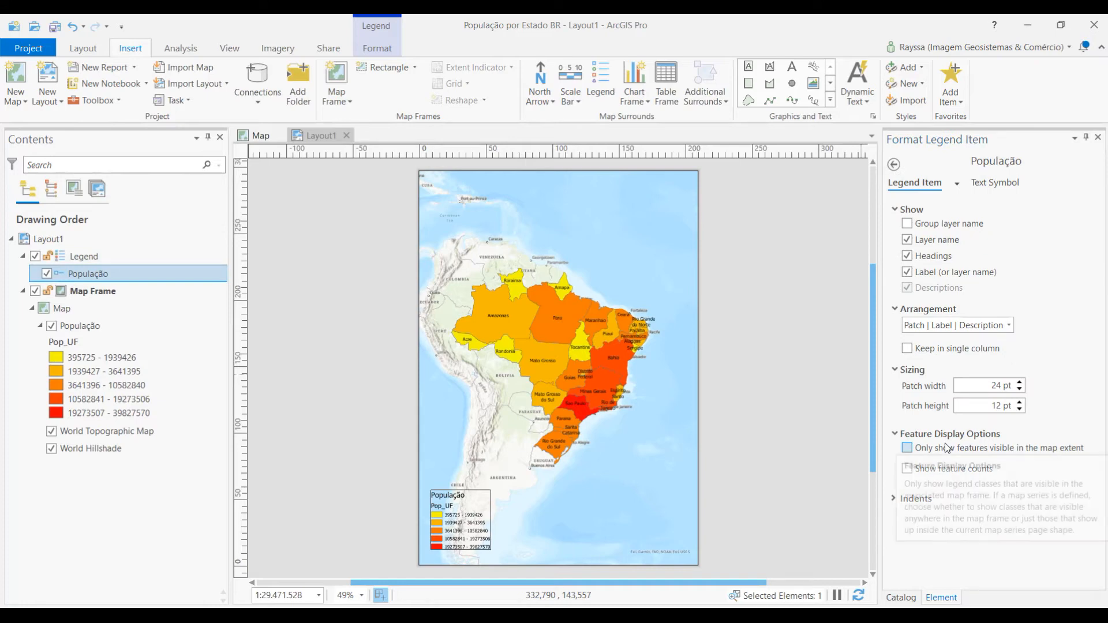
pyautogui.click(908, 257)
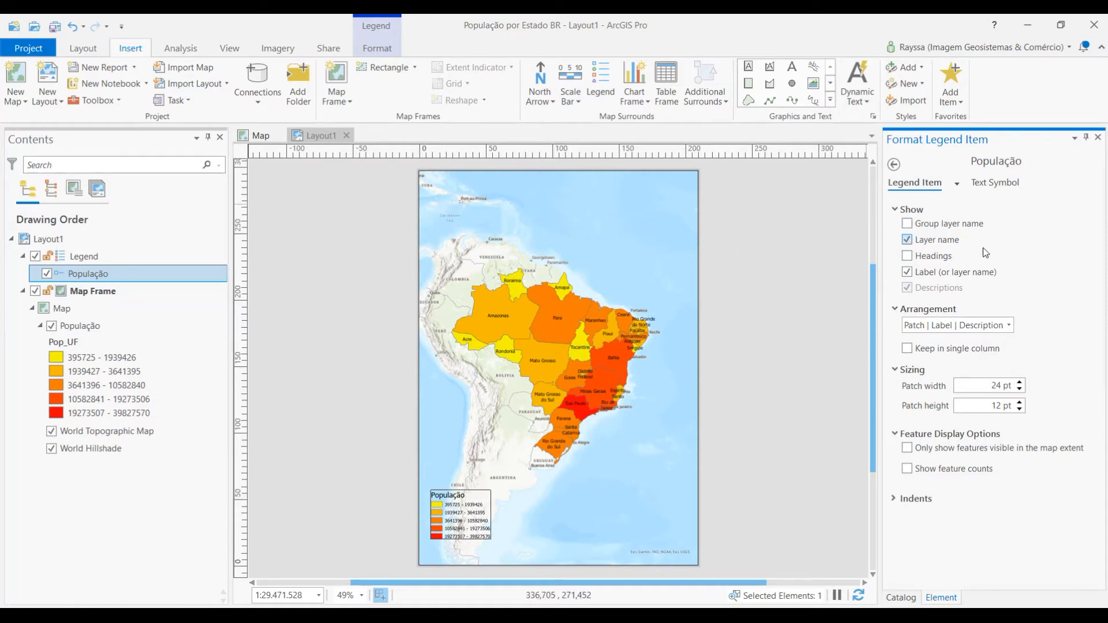
pyautogui.click(893, 166)
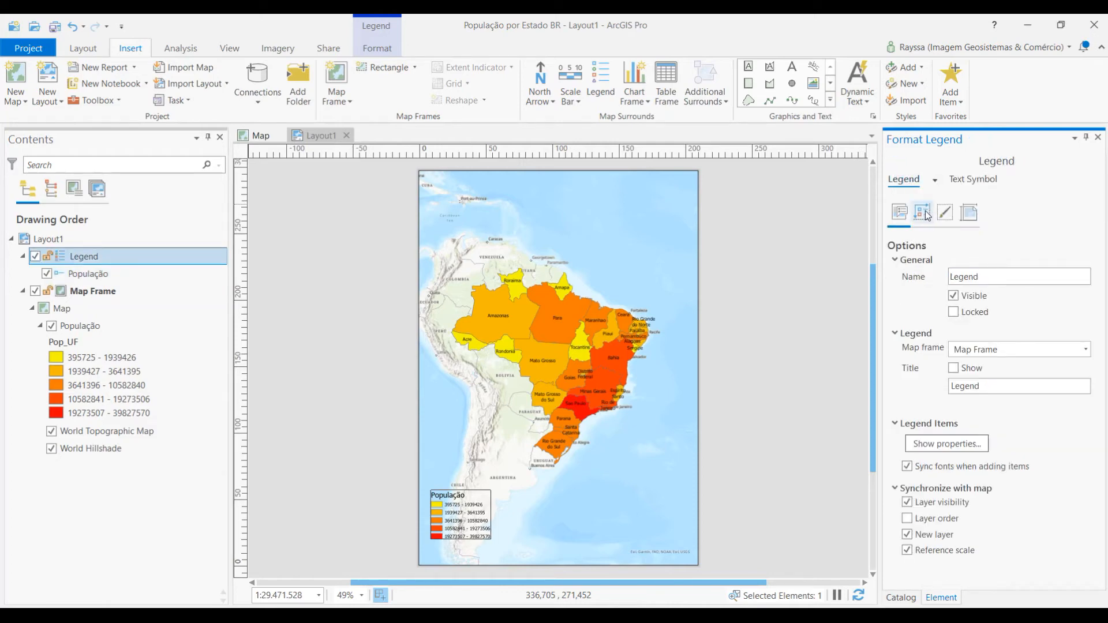
# Give the legend a light gray background fill, close its properties and deselect it.
pyautogui.click(946, 217)
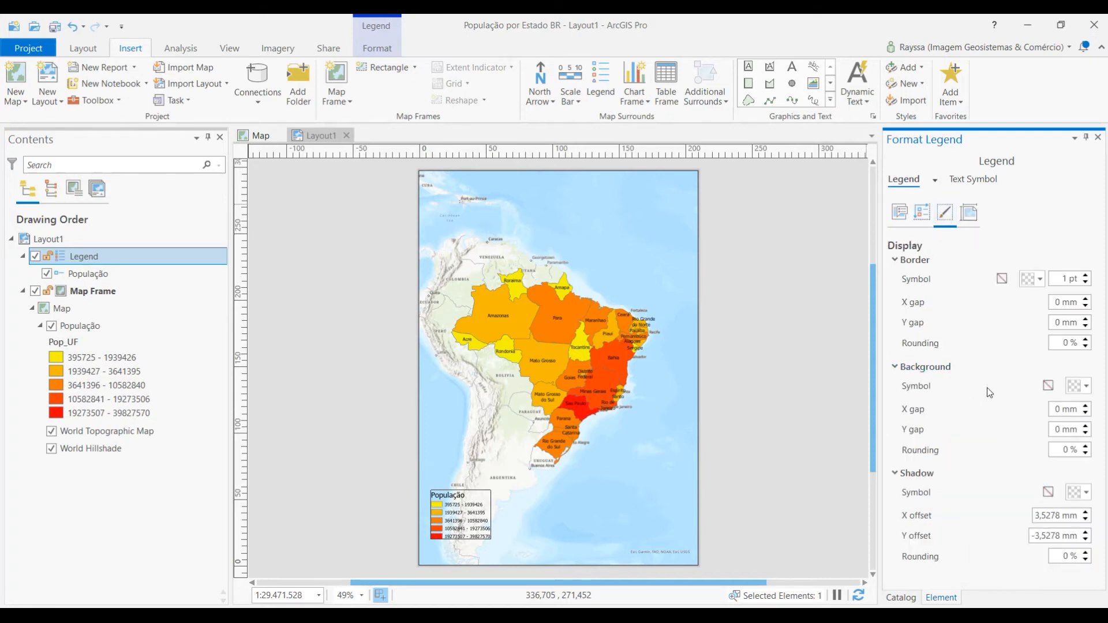
pyautogui.click(1087, 387)
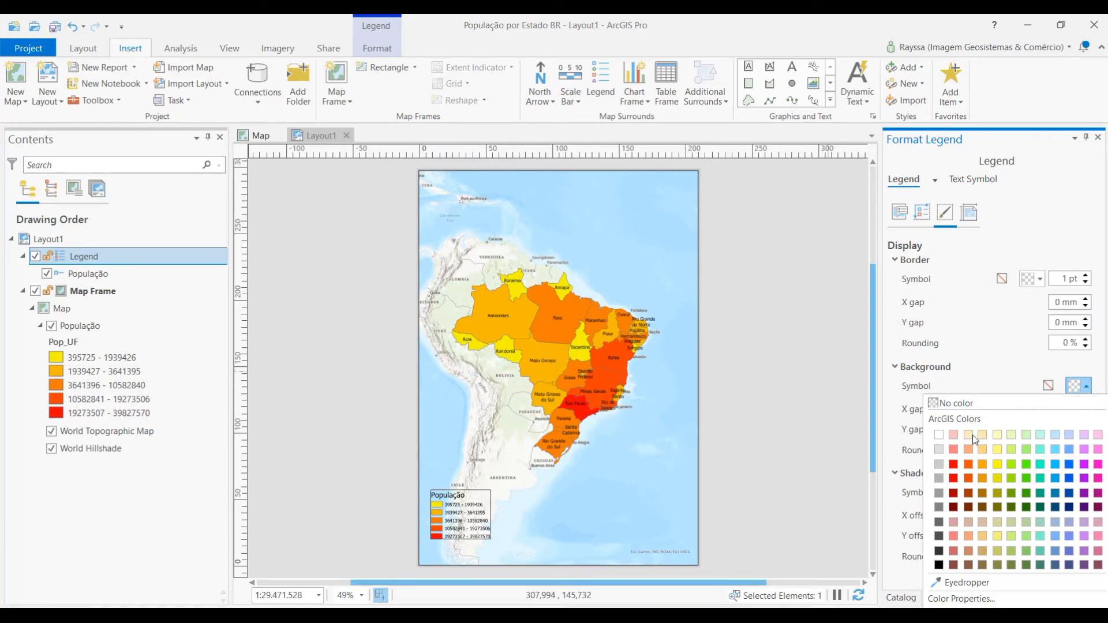
pyautogui.click(939, 449)
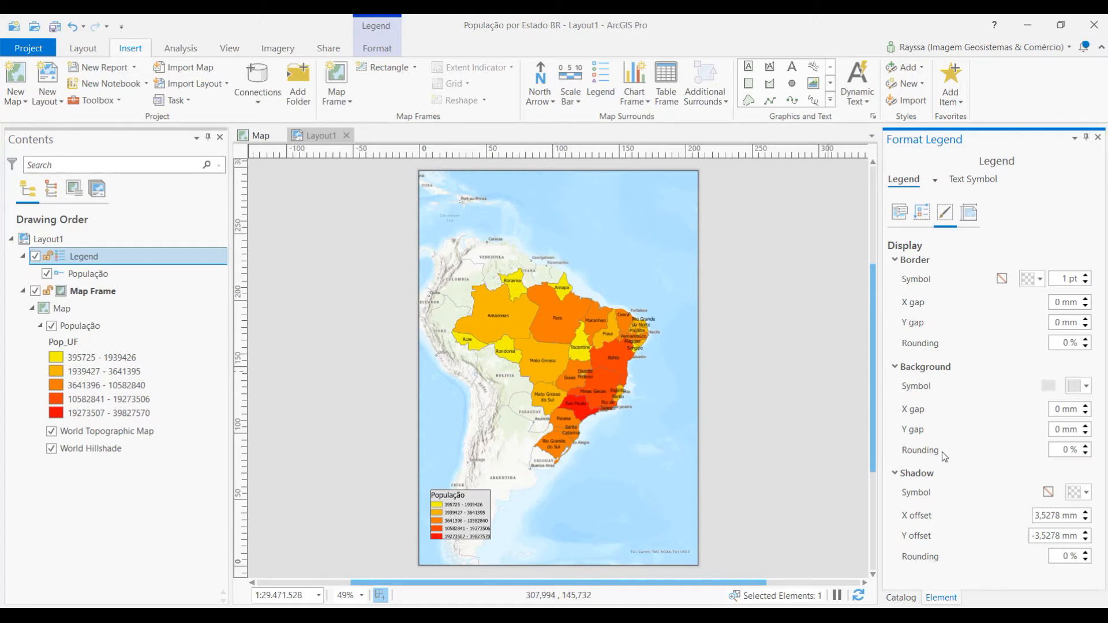
pyautogui.click(1098, 138)
pyautogui.click(786, 202)
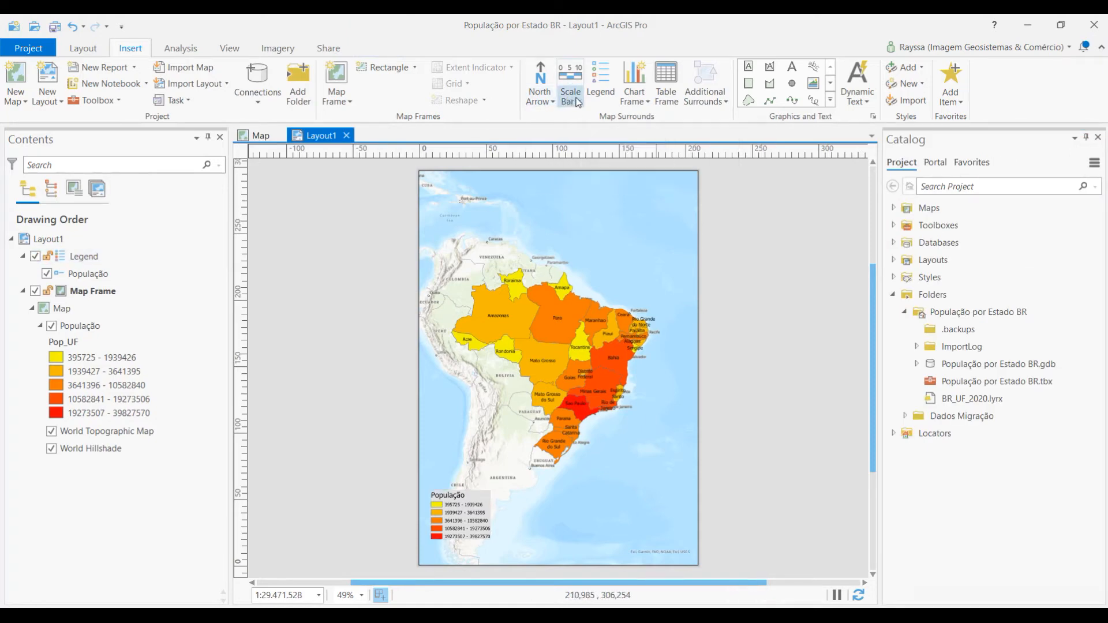
# Insert a metric Double Alternating scale bar near the lower-right corner of the layout page.
pyautogui.click(576, 99)
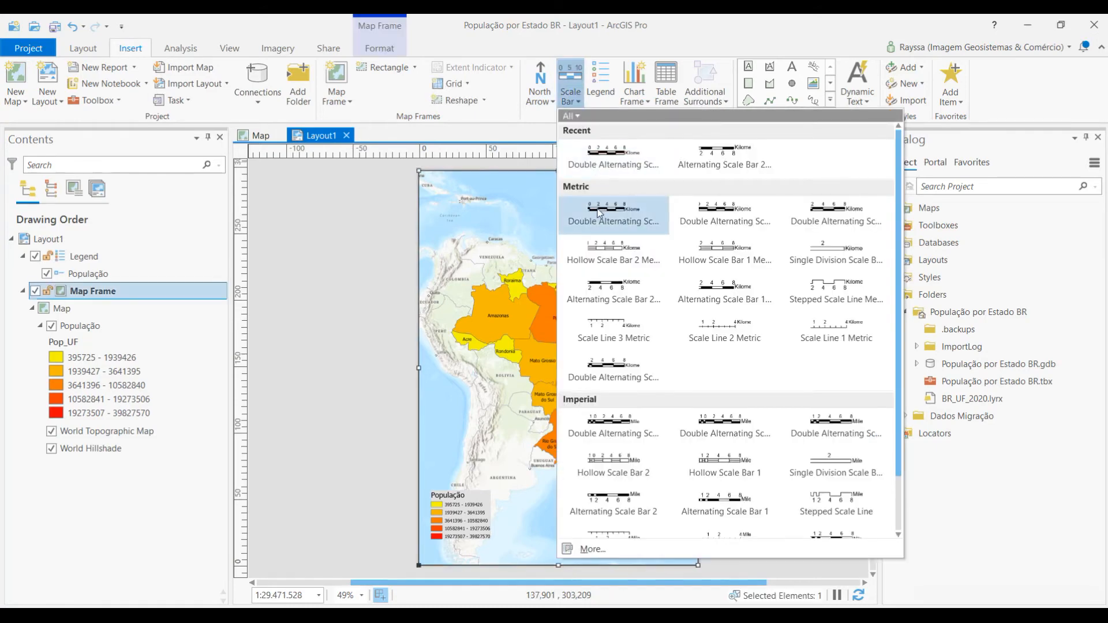
pyautogui.click(600, 215)
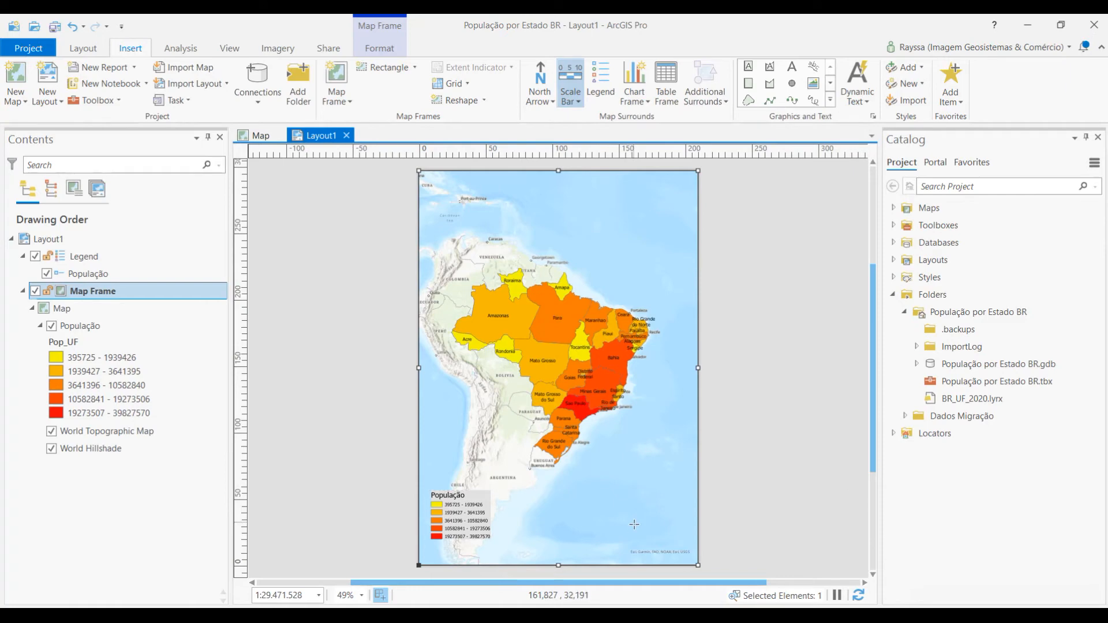
pyautogui.moveTo(628, 525); pyautogui.dragTo(653, 519)
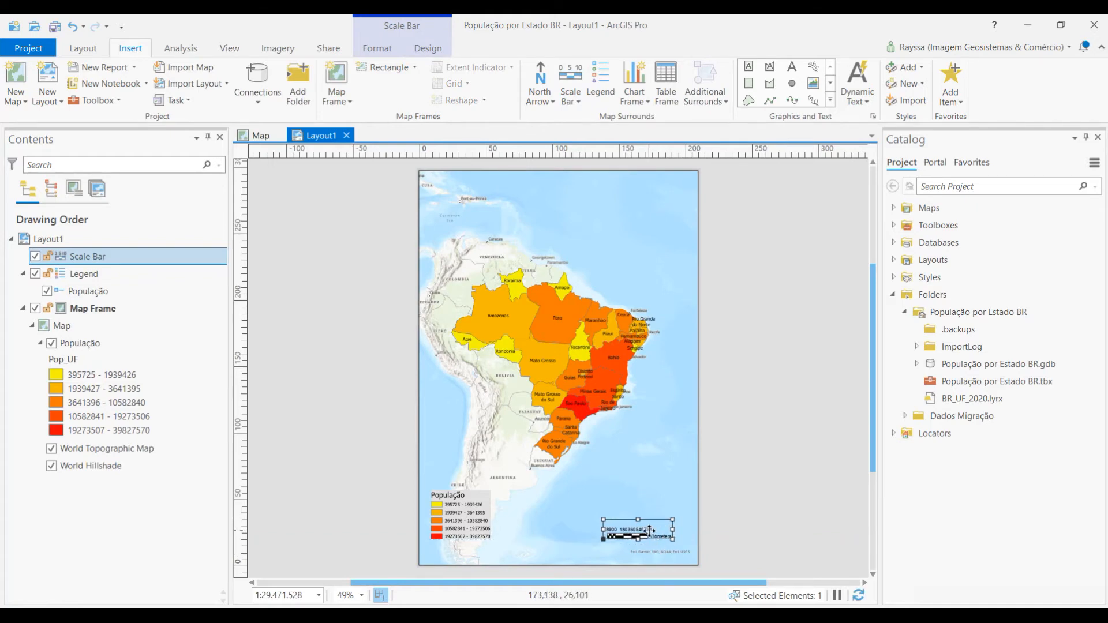
# Set the scale bar to 4 divisions and 2 subdivisions in its properties.
pyautogui.rightClick(649, 532)
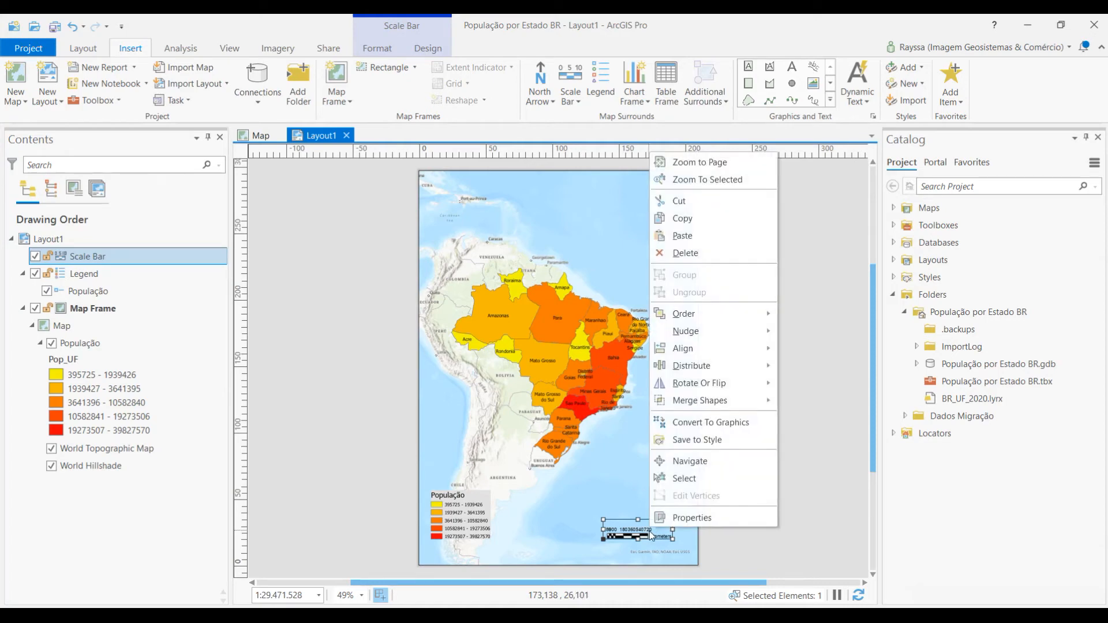
pyautogui.click(692, 518)
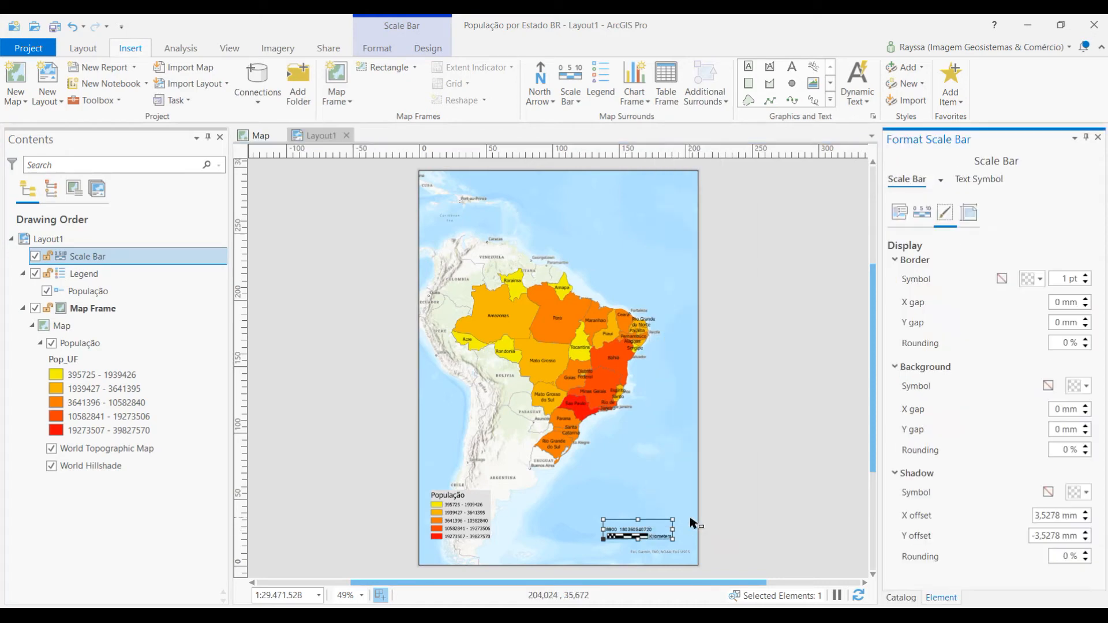
pyautogui.click(922, 213)
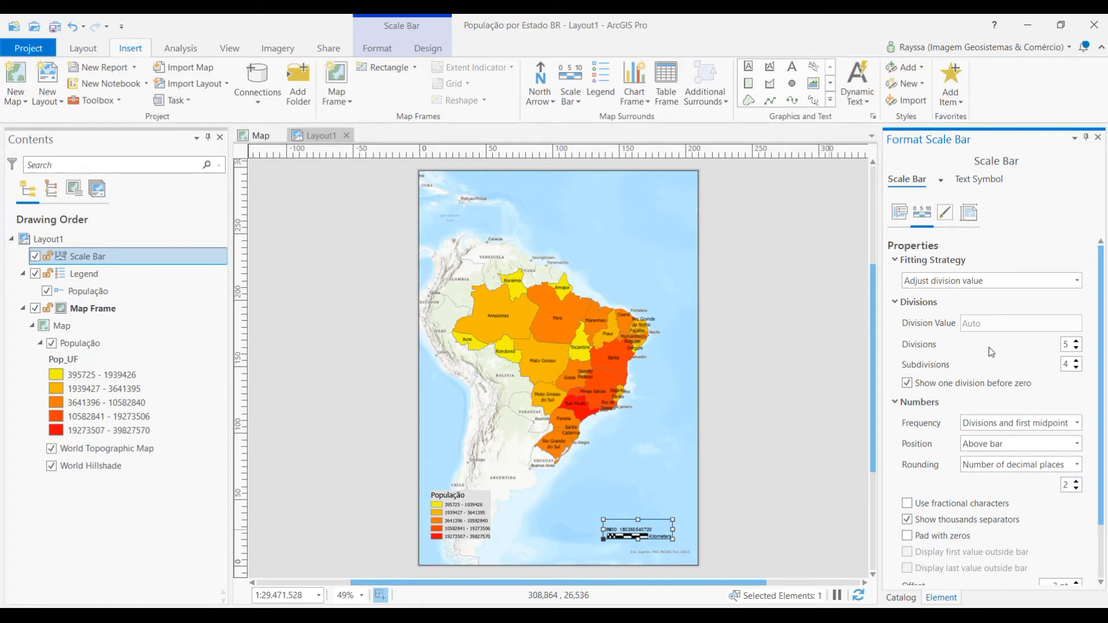
pyautogui.click(1076, 349)
pyautogui.click(1077, 367)
pyautogui.click(1077, 368)
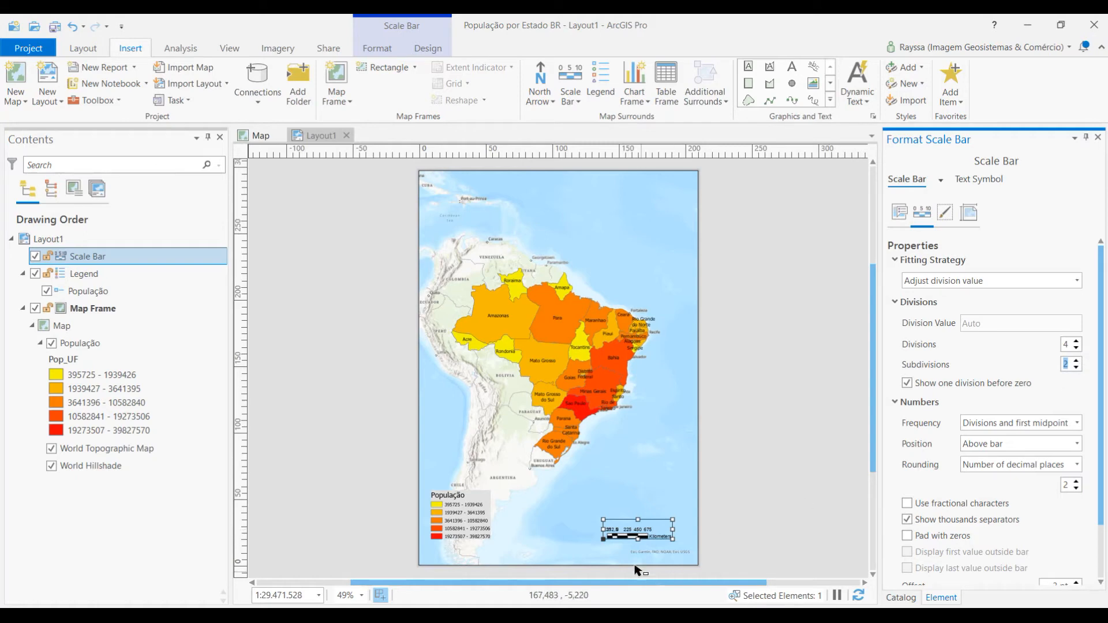
# Widen the scale bar and move it beside the legend near the page's bottom edge, then close its properties.
pyautogui.click(668, 532)
pyautogui.moveTo(680, 521); pyautogui.dragTo(590, 523)
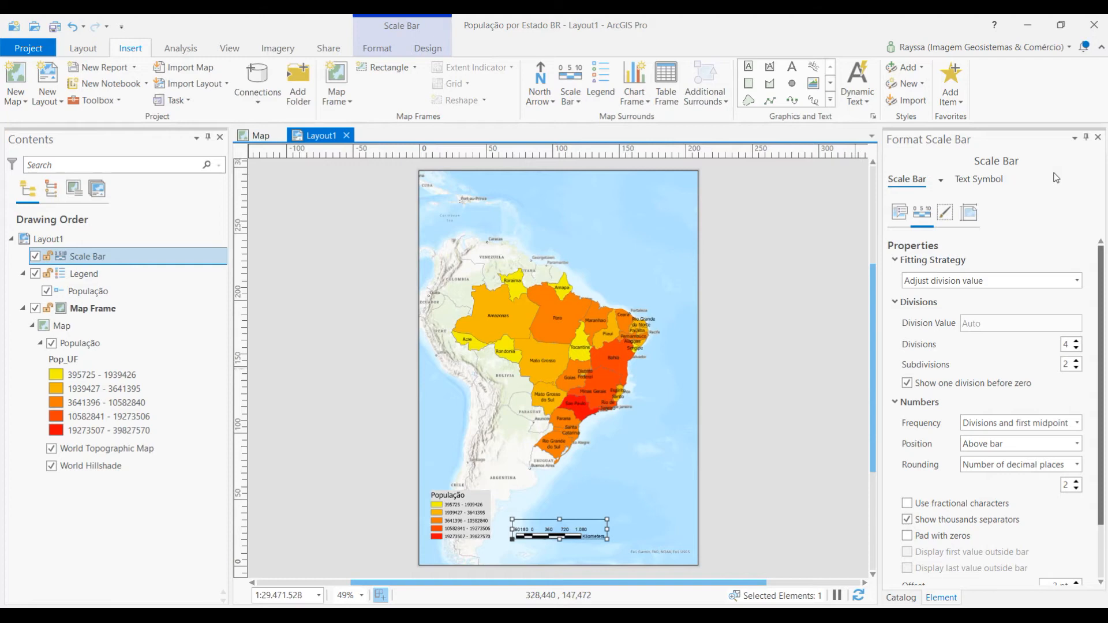
pyautogui.click(1099, 141)
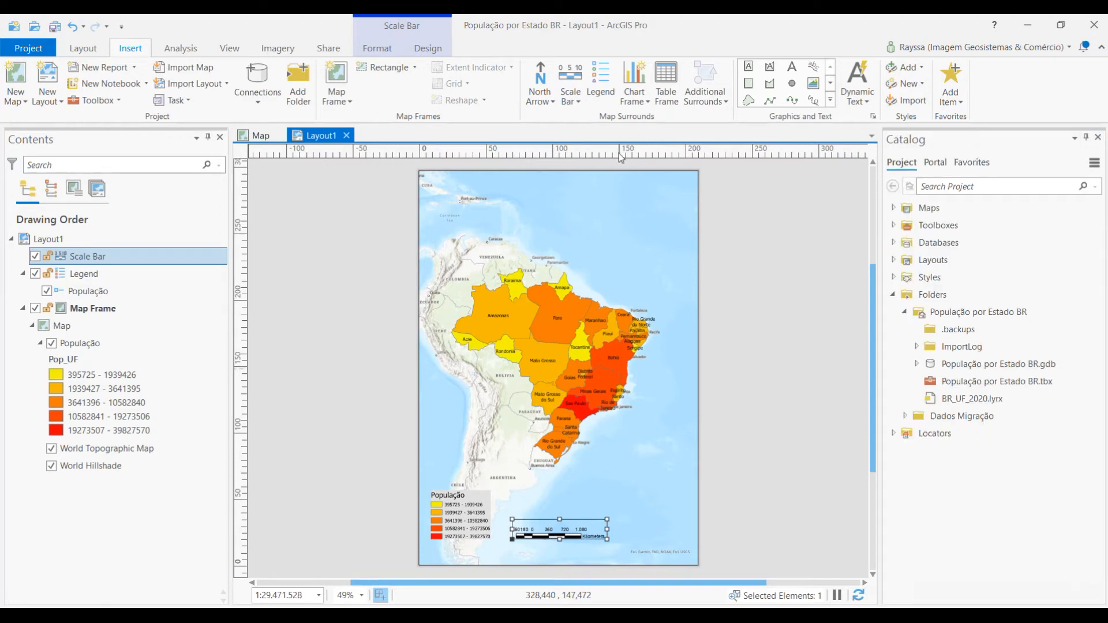
# Insert a north arrow with an N above a split arrowhead, shrink it and place it at the page's lower-right corner.
pyautogui.click(540, 96)
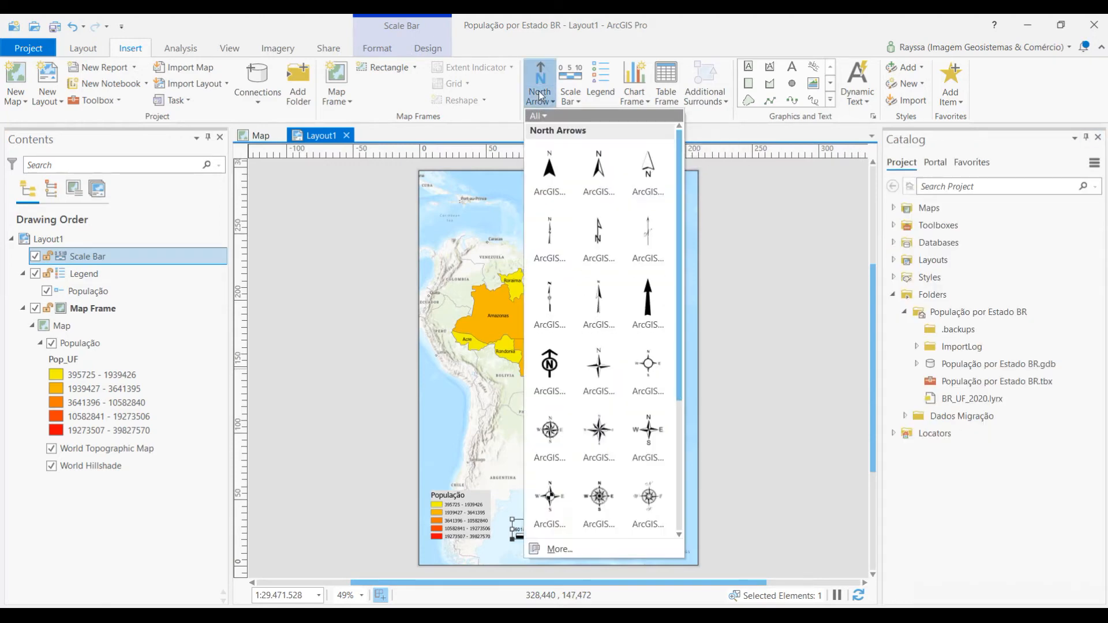
pyautogui.click(601, 181)
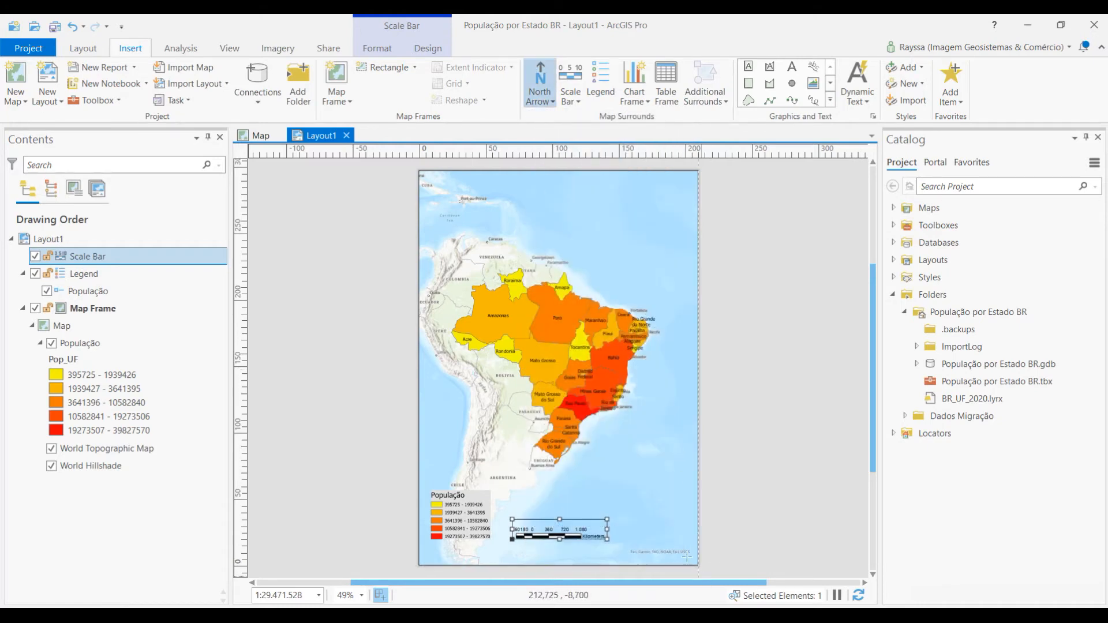
pyautogui.moveTo(660, 532); pyautogui.dragTo(637, 488)
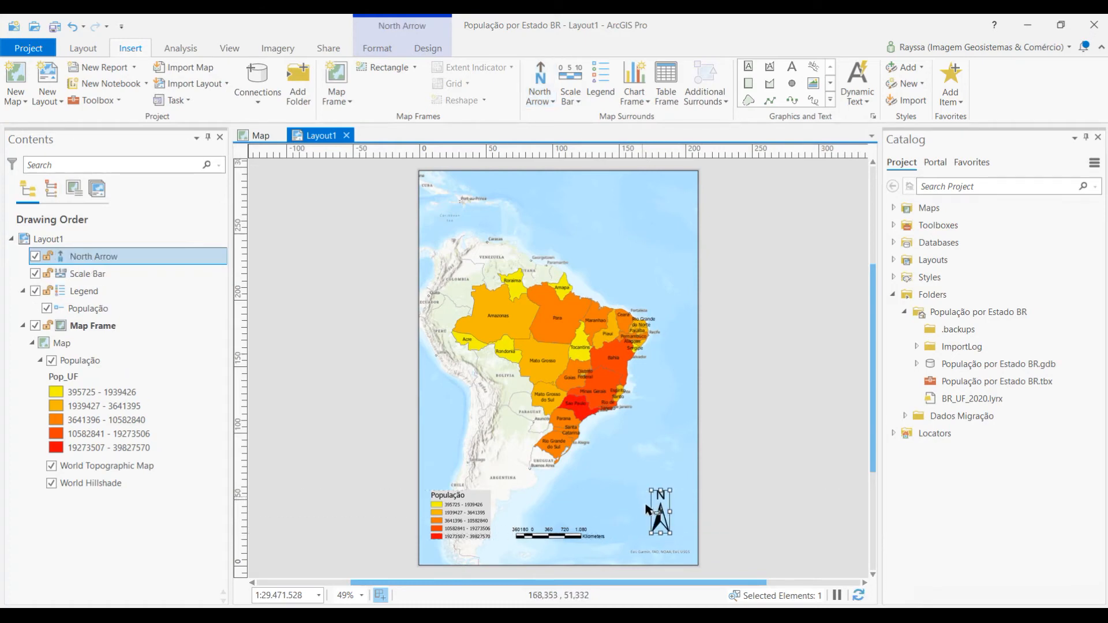
pyautogui.moveTo(669, 489); pyautogui.dragTo(678, 518)
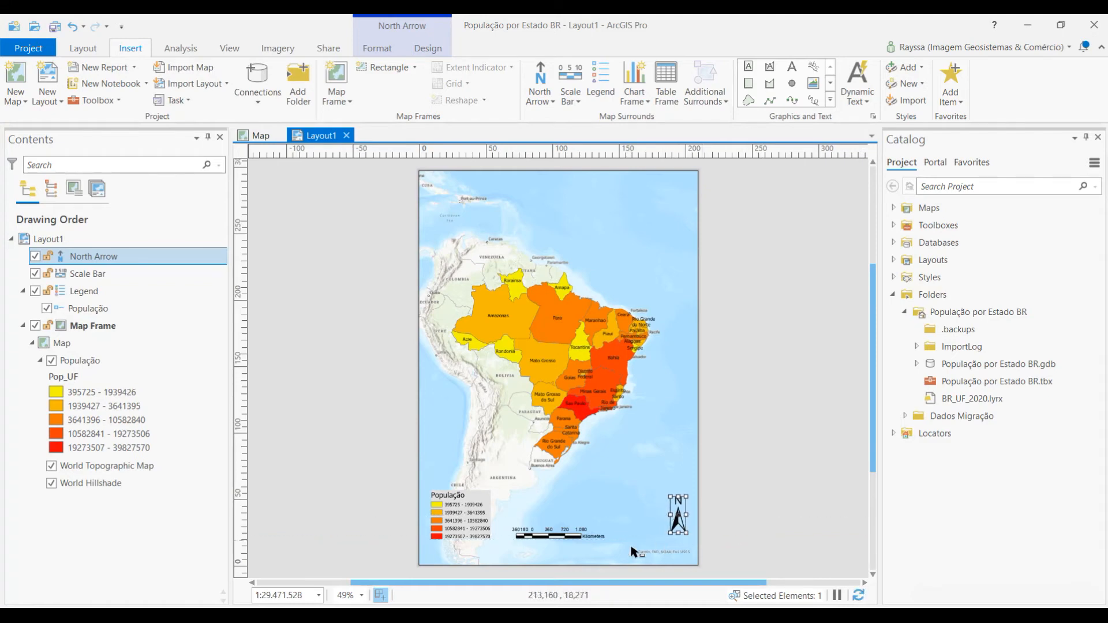
# Shift the scale bar slightly towards the north arrow and deselect it.
pyautogui.click(581, 535)
pyautogui.moveTo(572, 523); pyautogui.dragTo(579, 523)
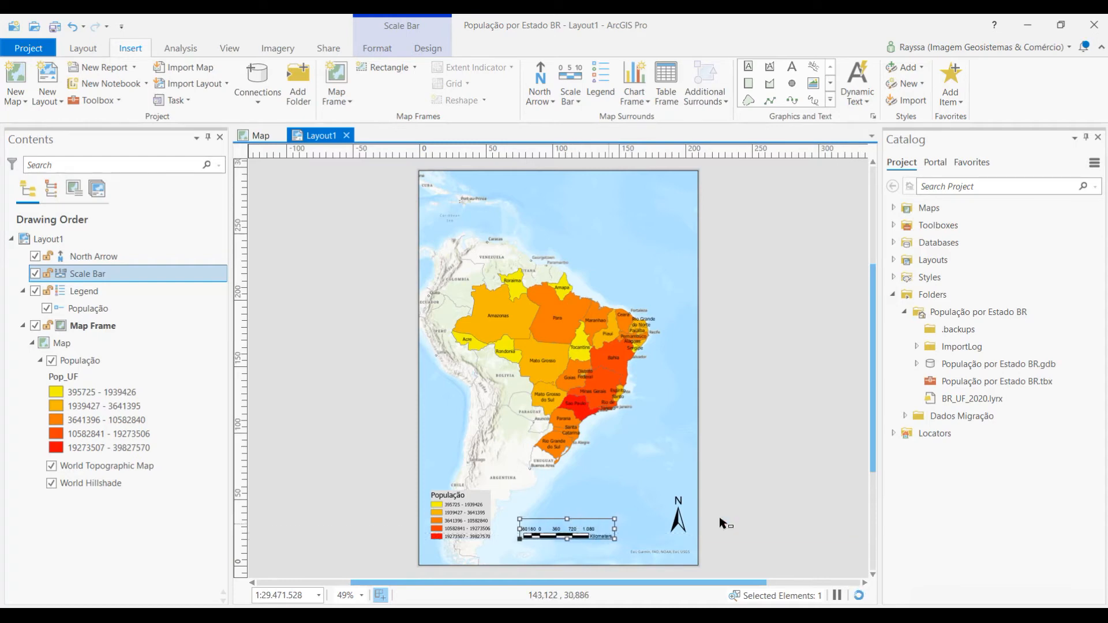
pyautogui.click(742, 512)
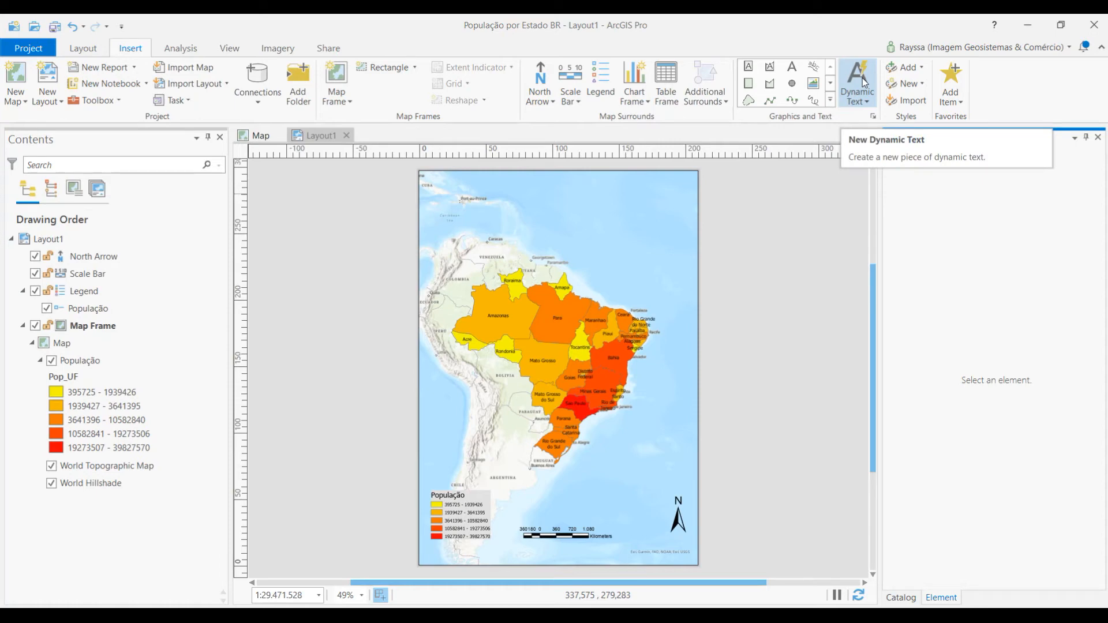
# Insert a dynamic text showing the map frame's Name, in a box about 105 mm wide near the page's upper edge.
pyautogui.click(858, 97)
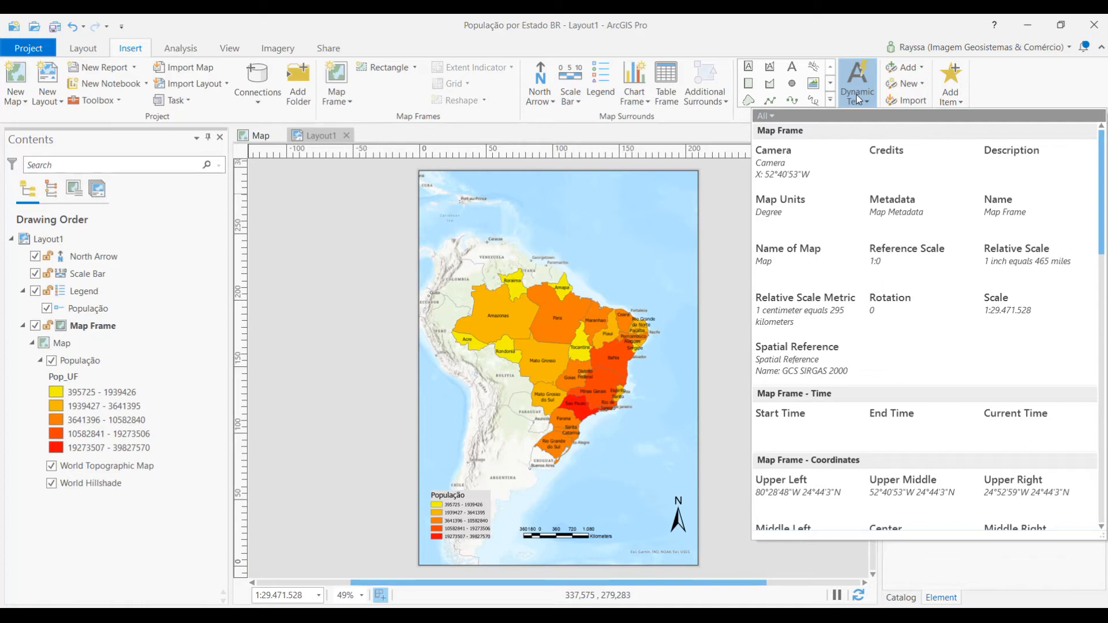
pyautogui.click(1010, 211)
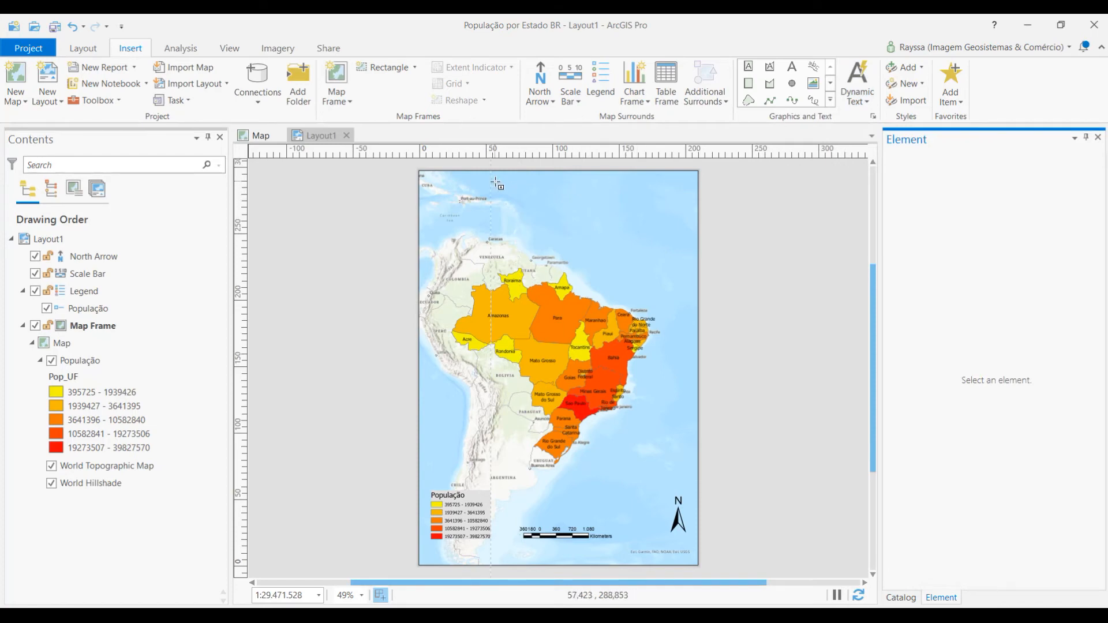
pyautogui.moveTo(568, 193); pyautogui.dragTo(635, 197)
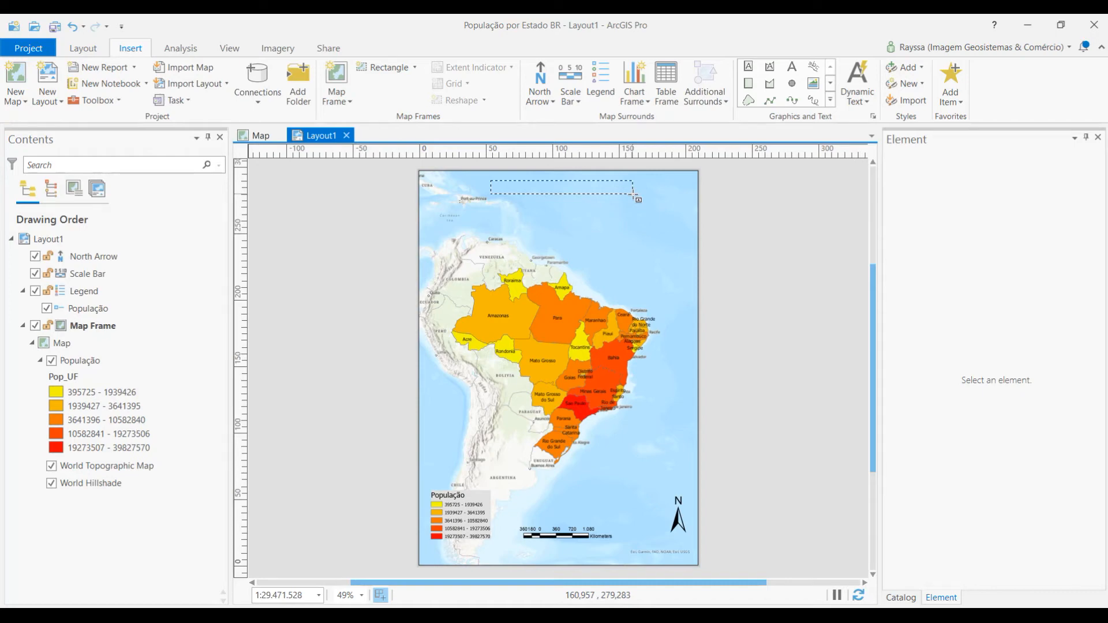
pyautogui.moveTo(638, 199); pyautogui.dragTo(638, 199)
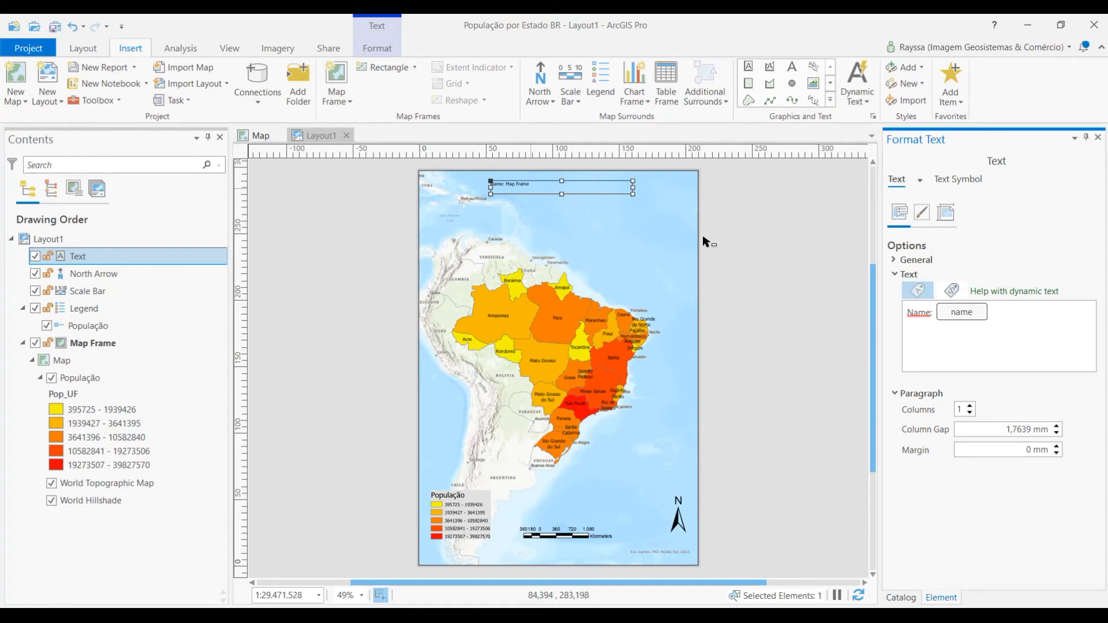
pyautogui.click(961, 322)
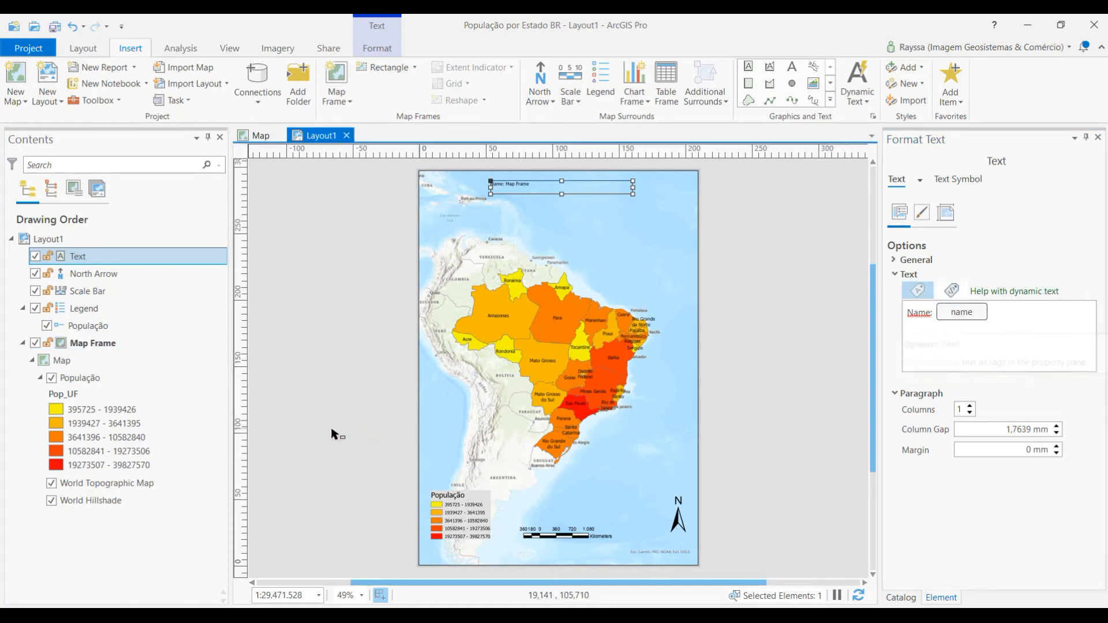
# Rename the map frame as "População por Estado Brasileiro" in its properties and close them.
pyautogui.rightClick(96, 353)
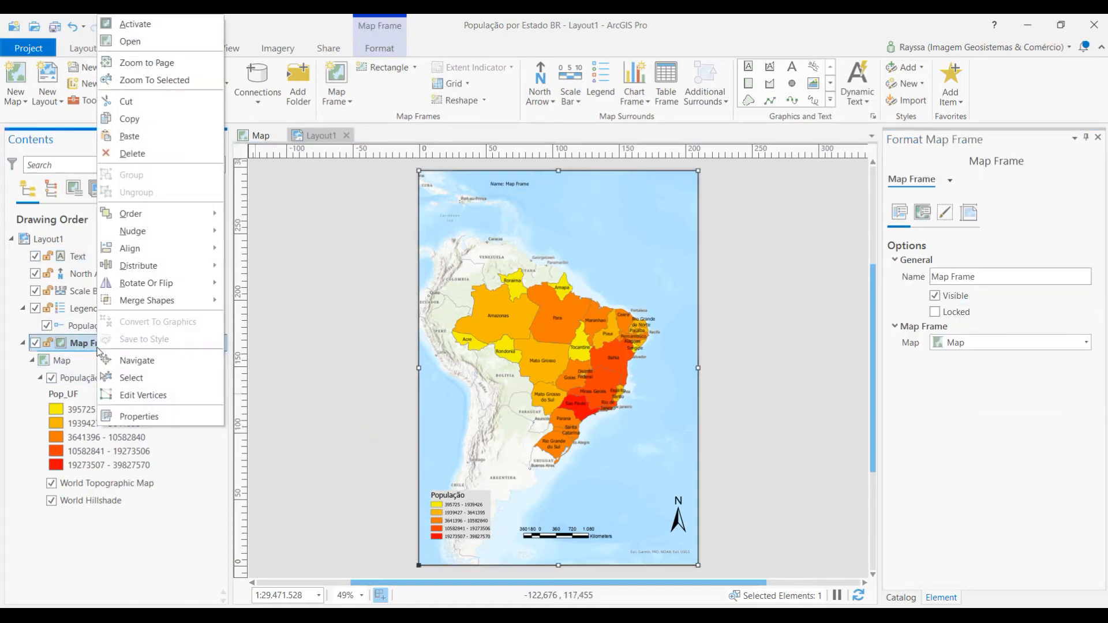
pyautogui.click(139, 420)
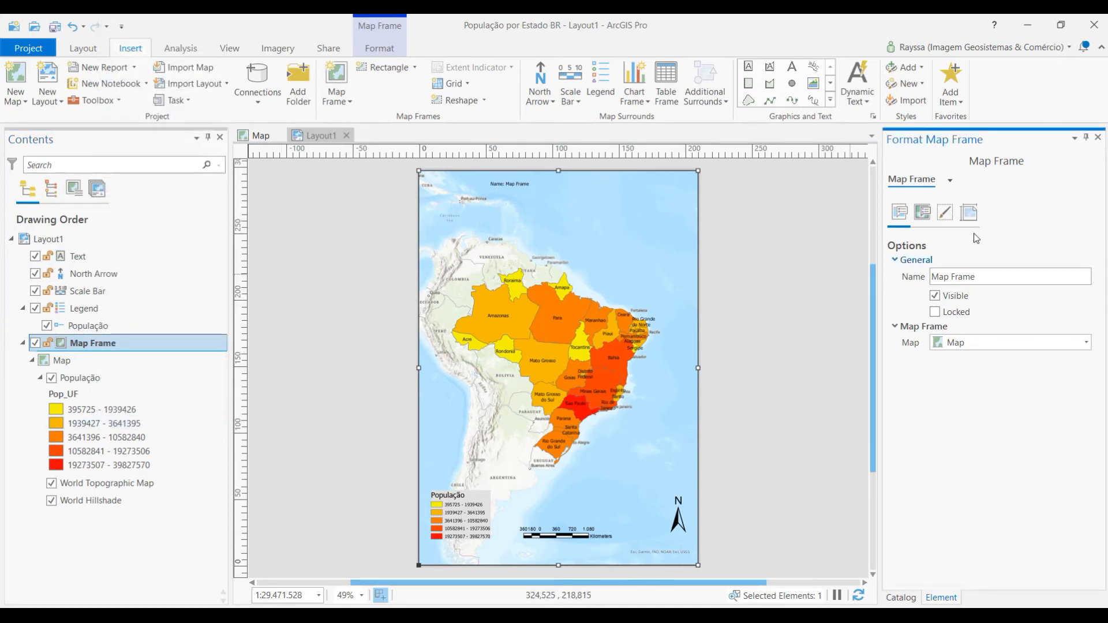
pyautogui.doubleClick(997, 277)
pyautogui.click(997, 277)
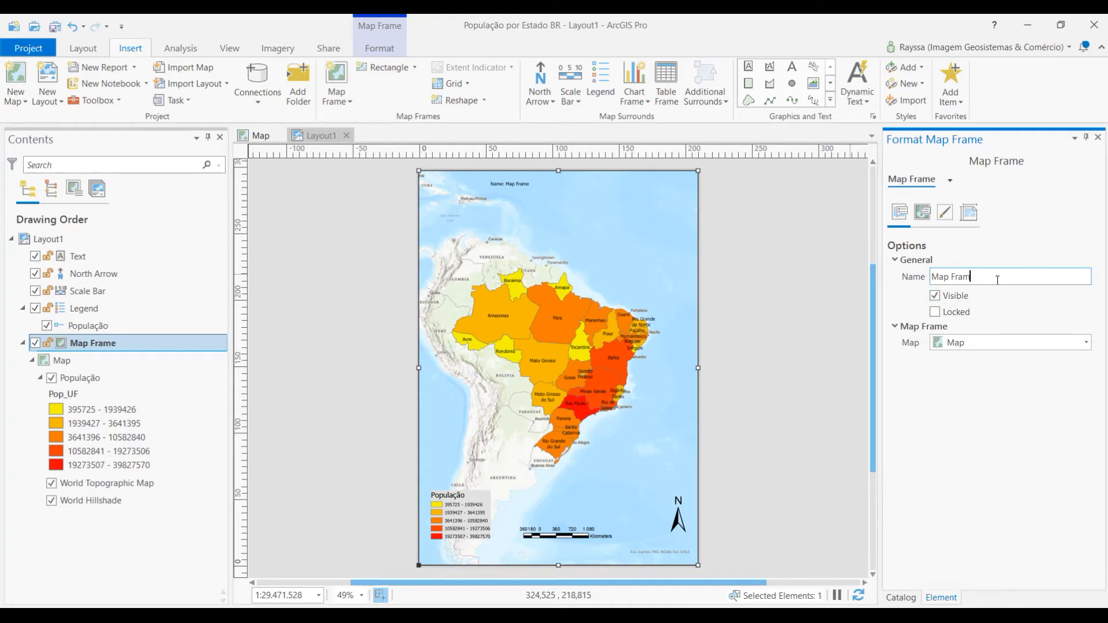
pyautogui.press('BackSpace')
pyautogui.press('BackSpace')
pyautogui.press('BackSpace')
pyautogui.press('BackSpace')
pyautogui.press('BackSpace')
pyautogui.press('BackSpace')
pyautogui.press('BackSpace')
pyautogui.press('BackSpace')
pyautogui.press('BackSpace')
pyautogui.write('População por Estado Brasileiro')
pyautogui.press('Return')
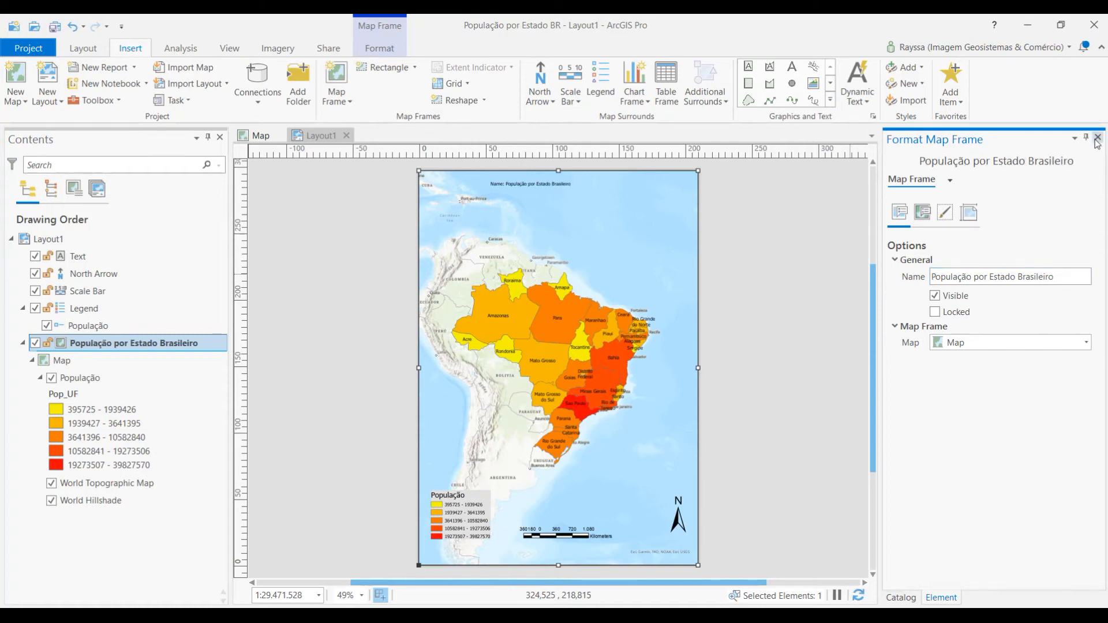
pyautogui.click(1098, 138)
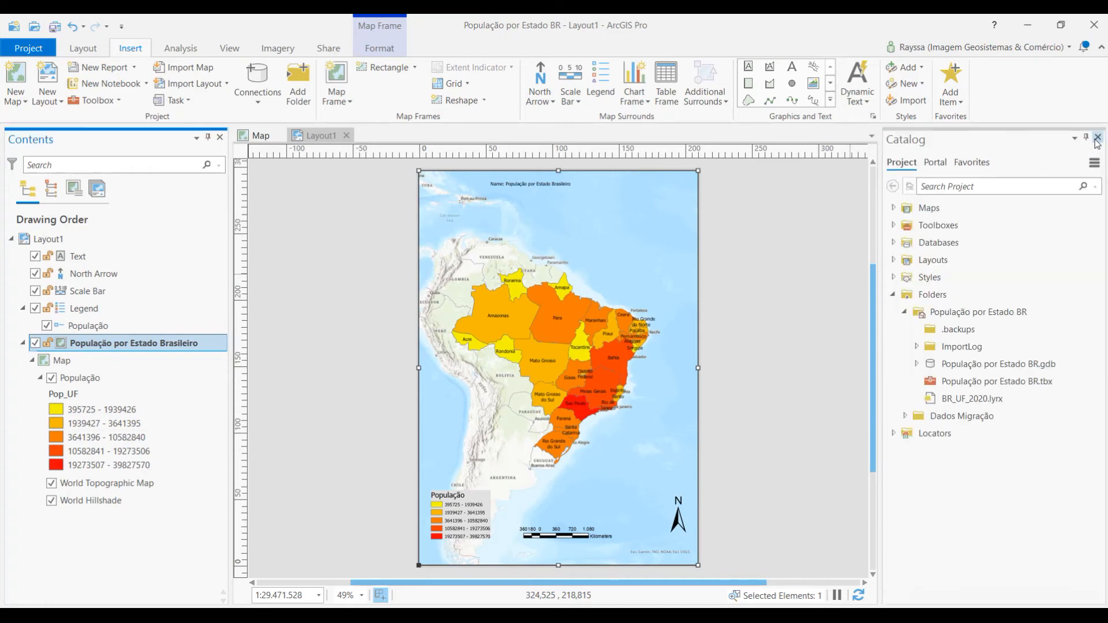
# Remove the "Name:" prefix from the dynamic title text, keeping only the name tag.
pyautogui.click(528, 185)
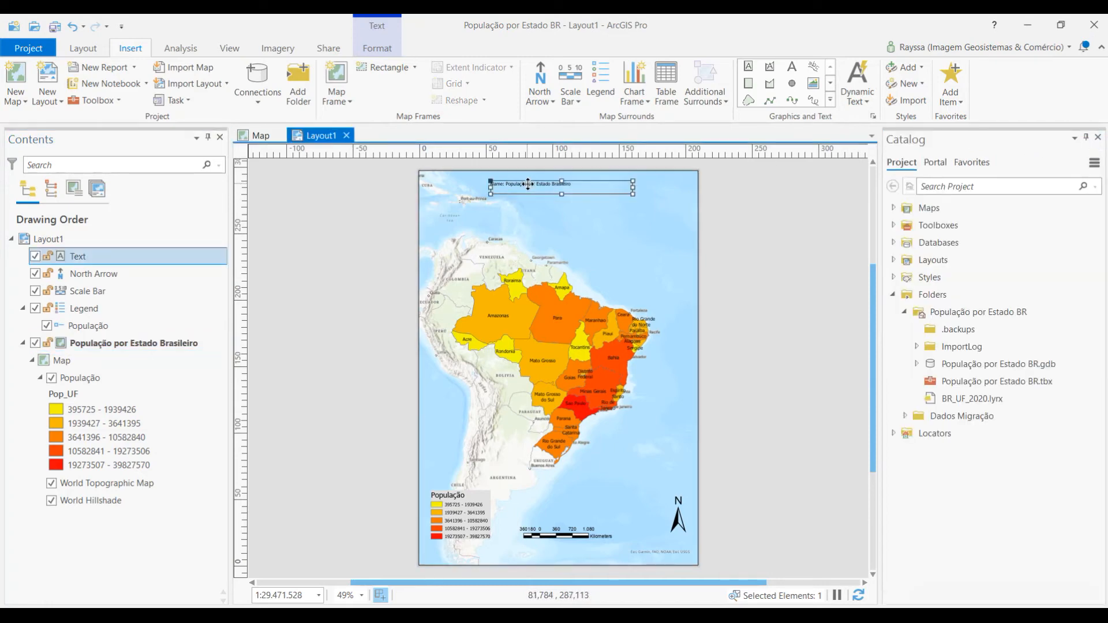
pyautogui.doubleClick(527, 185)
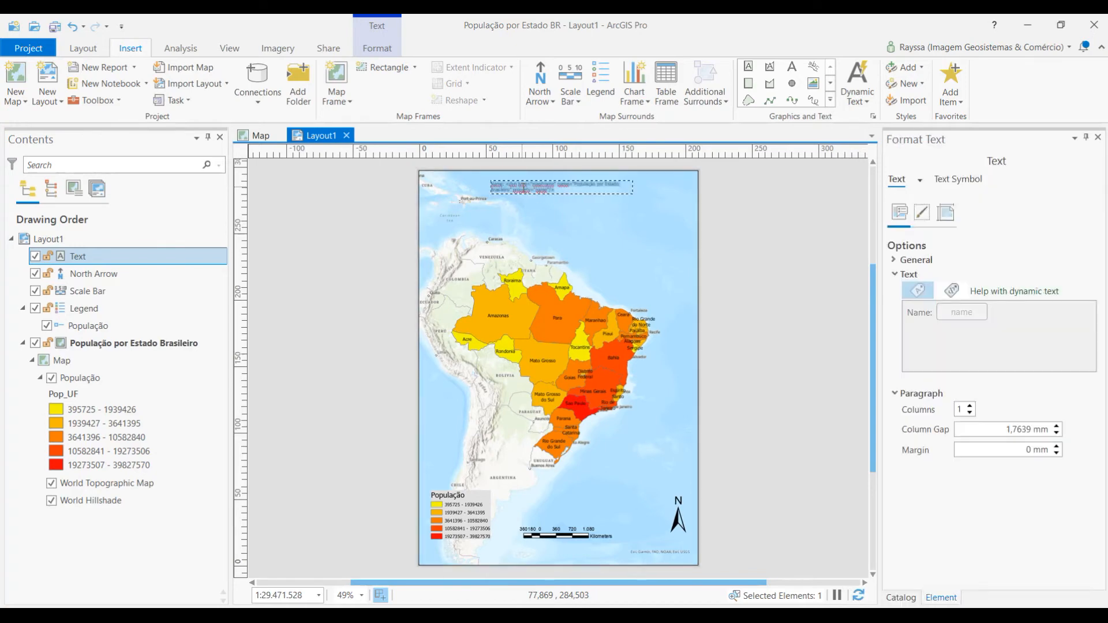
pyautogui.click(963, 322)
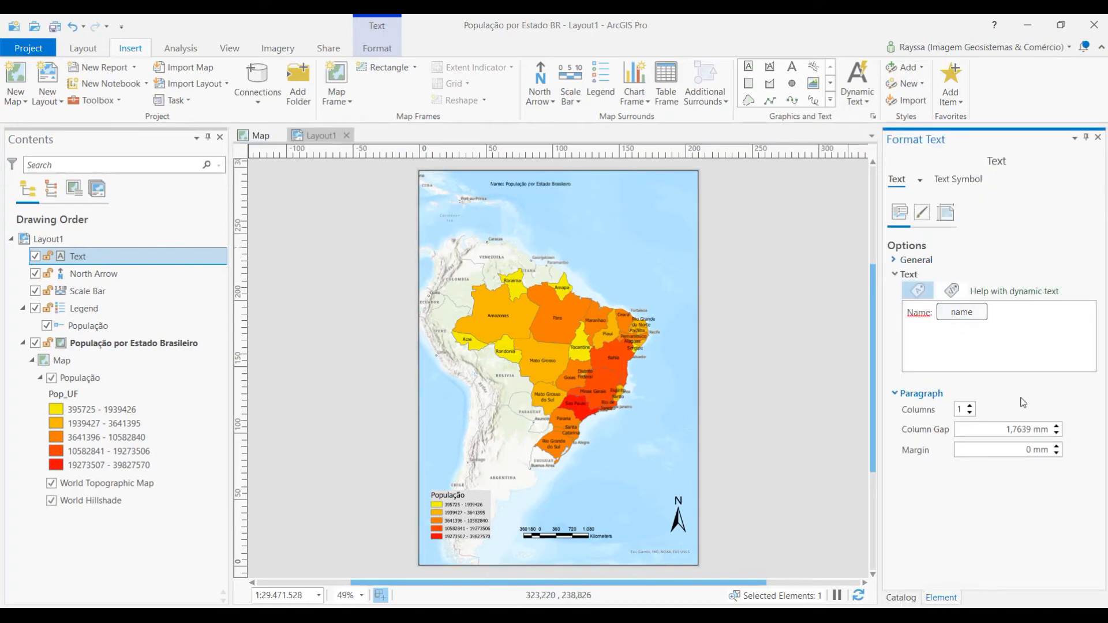
pyautogui.press('BackSpace')
pyautogui.press('BackSpace')
pyautogui.press('BackSpace')
pyautogui.press('BackSpace')
pyautogui.press('BackSpace')
pyautogui.press('BackSpace')
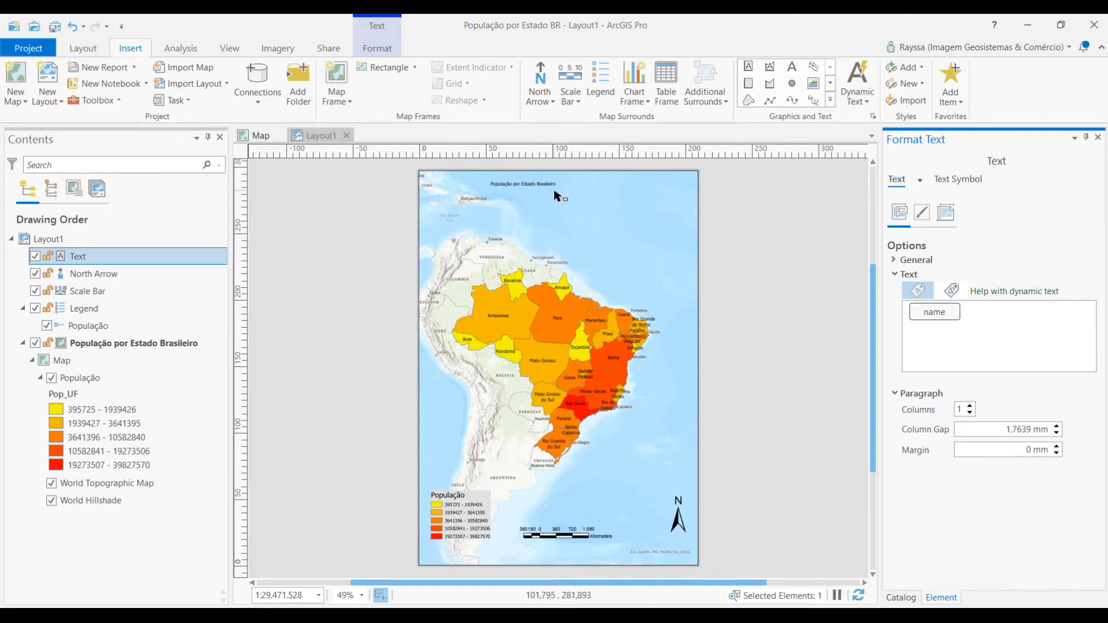
# Set the title's text symbol size to 24 pt and apply it.
pyautogui.click(952, 183)
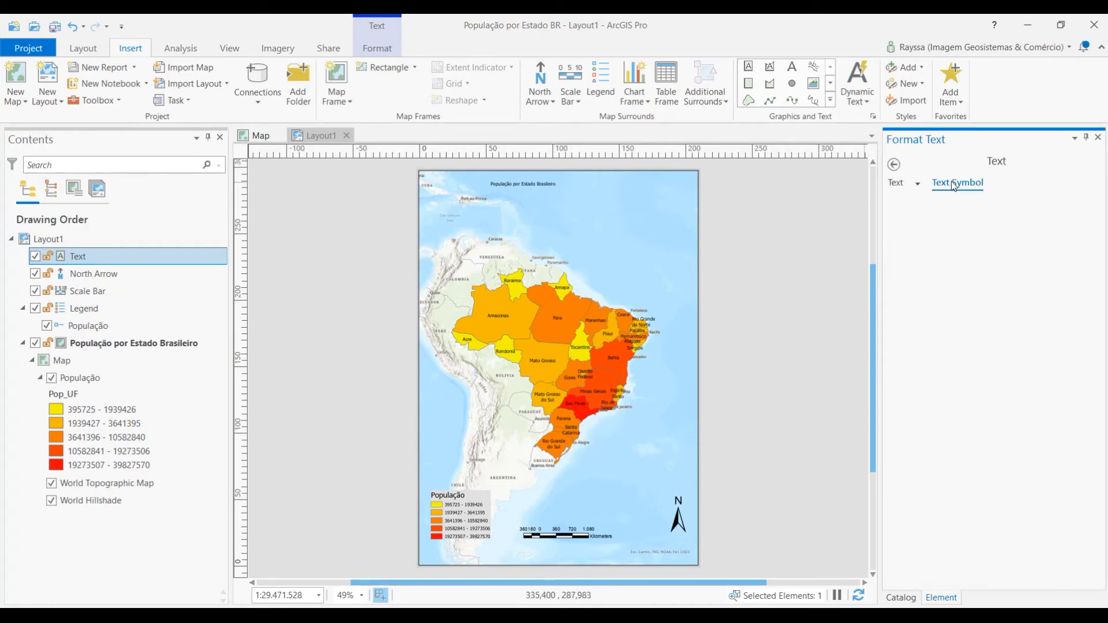
pyautogui.click(903, 242)
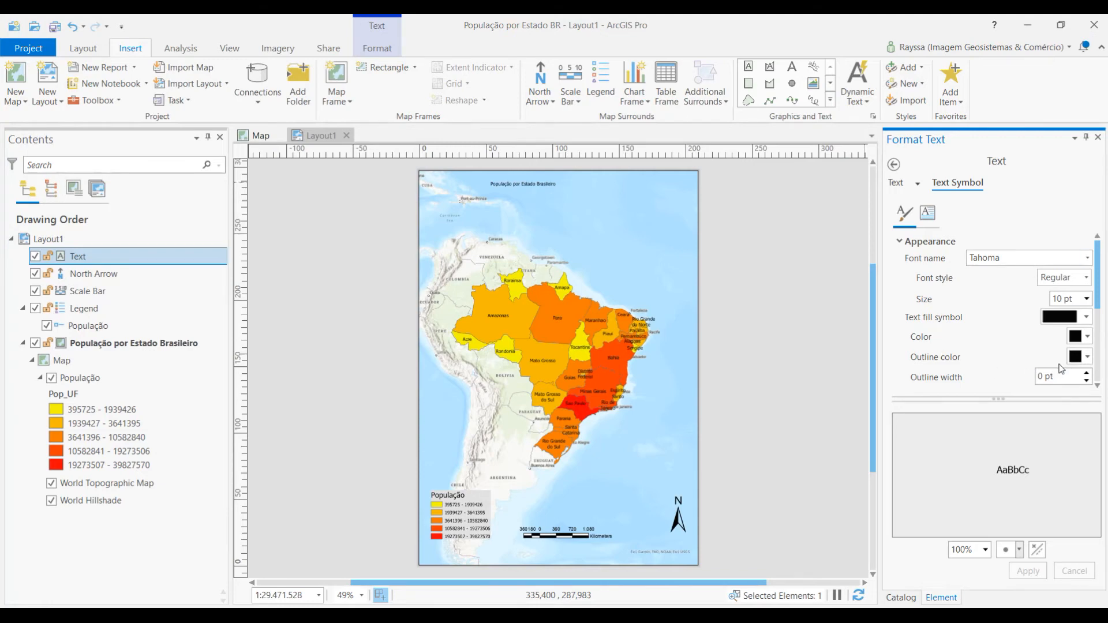
pyautogui.click(1086, 299)
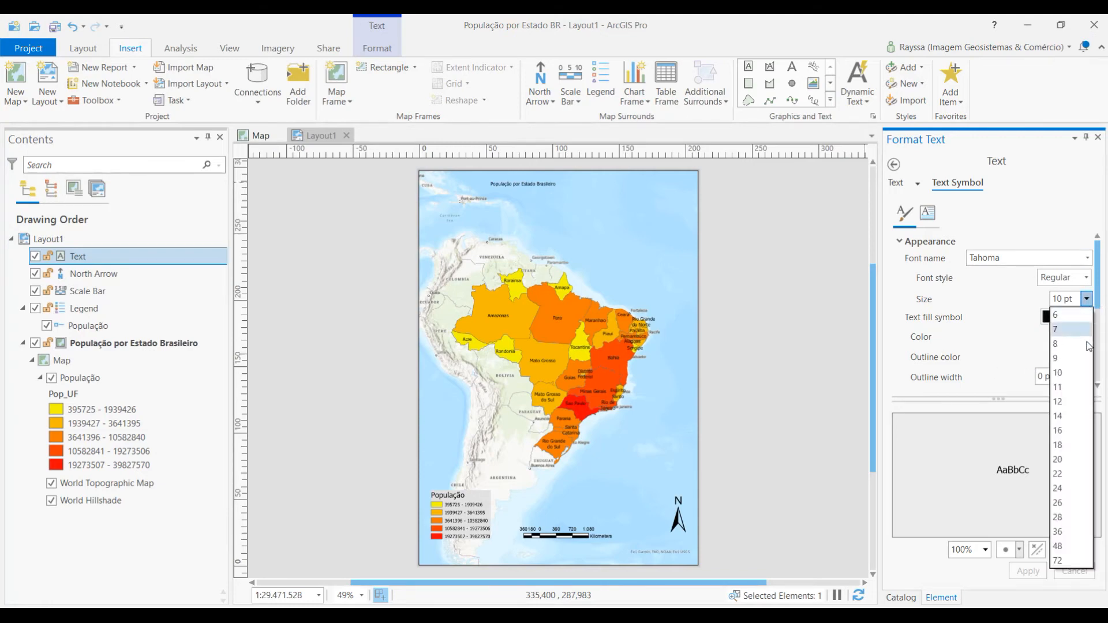
pyautogui.click(1076, 491)
pyautogui.moveTo(1071, 493); pyautogui.dragTo(1037, 502)
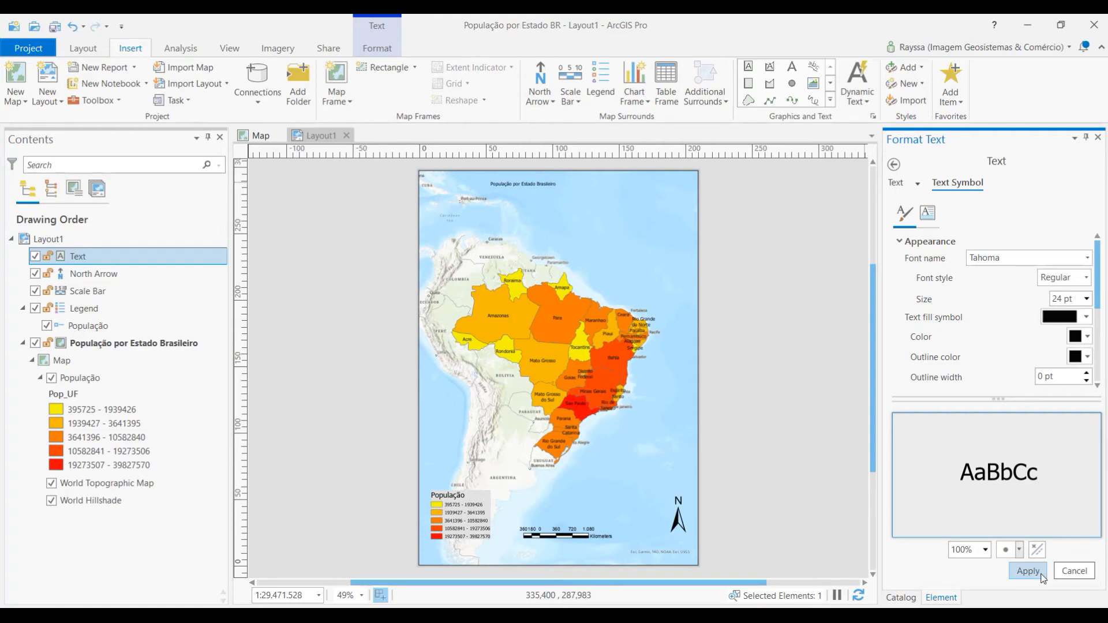
pyautogui.click(1028, 571)
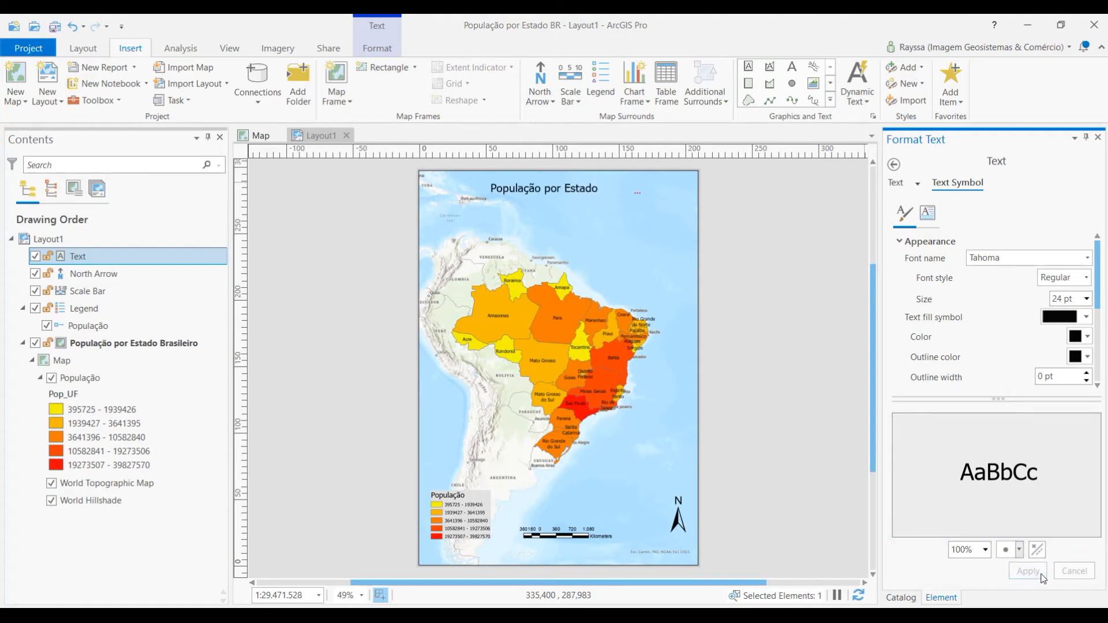
# Centre the title horizontally by moving it about 3 mm to the right, deselect it and close its formatting settings.
pyautogui.click(557, 189)
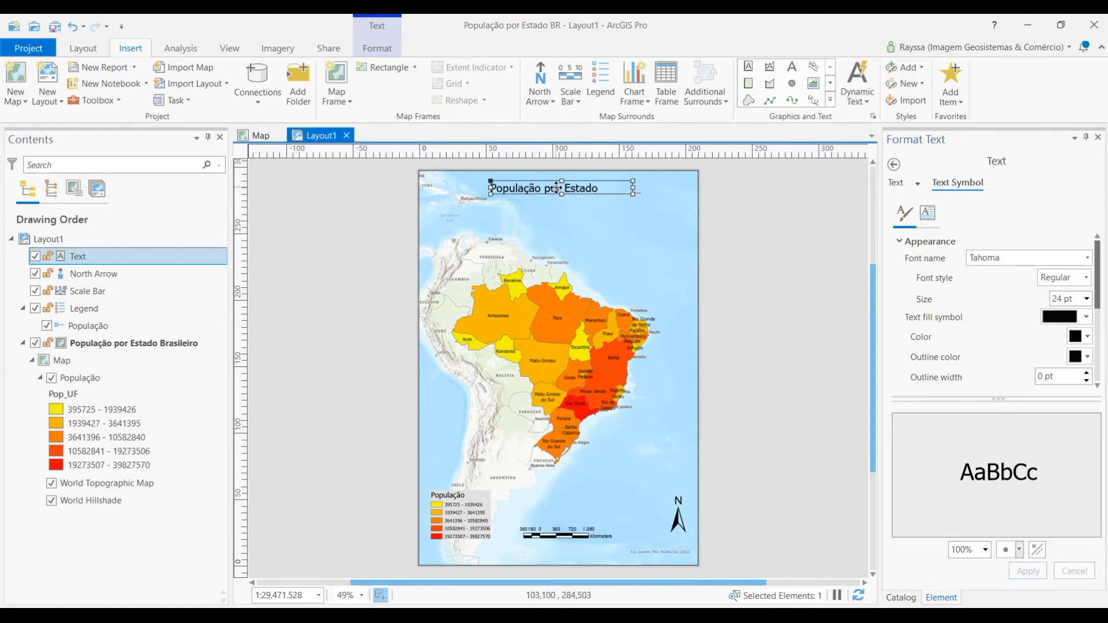
pyautogui.moveTo(530, 188); pyautogui.dragTo(533, 188)
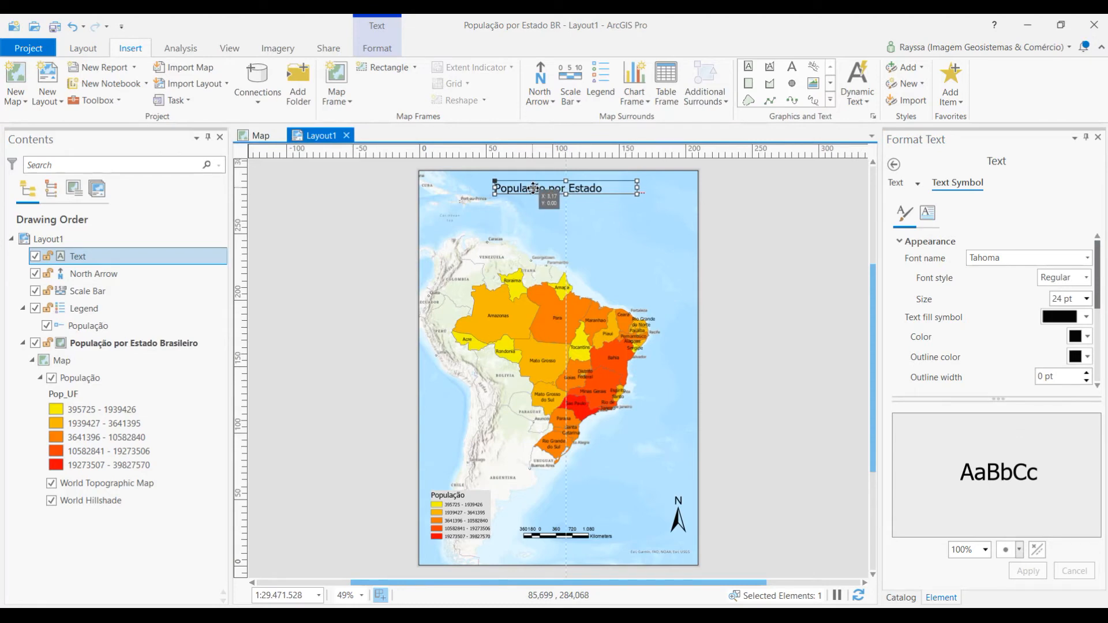
pyautogui.moveTo(534, 189); pyautogui.dragTo(534, 189)
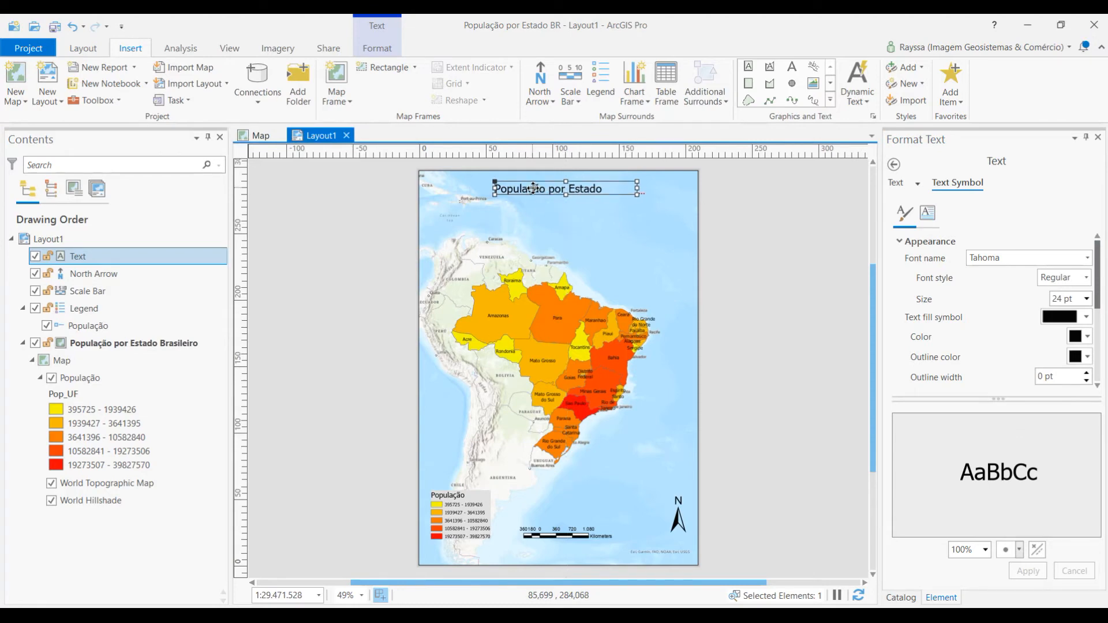
pyautogui.click(774, 225)
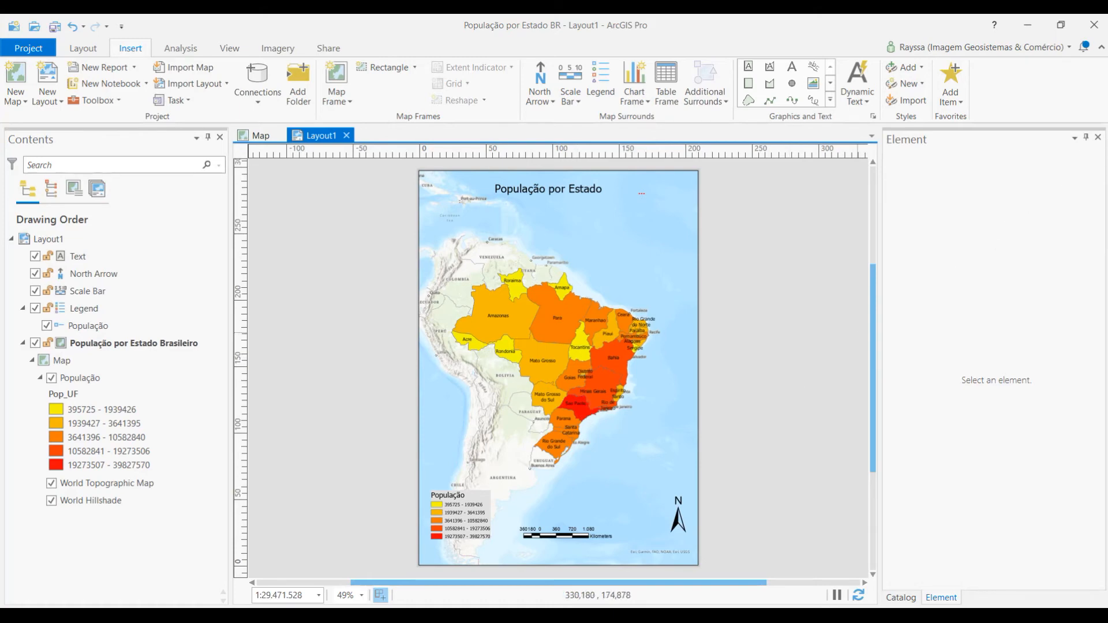
pyautogui.click(1098, 138)
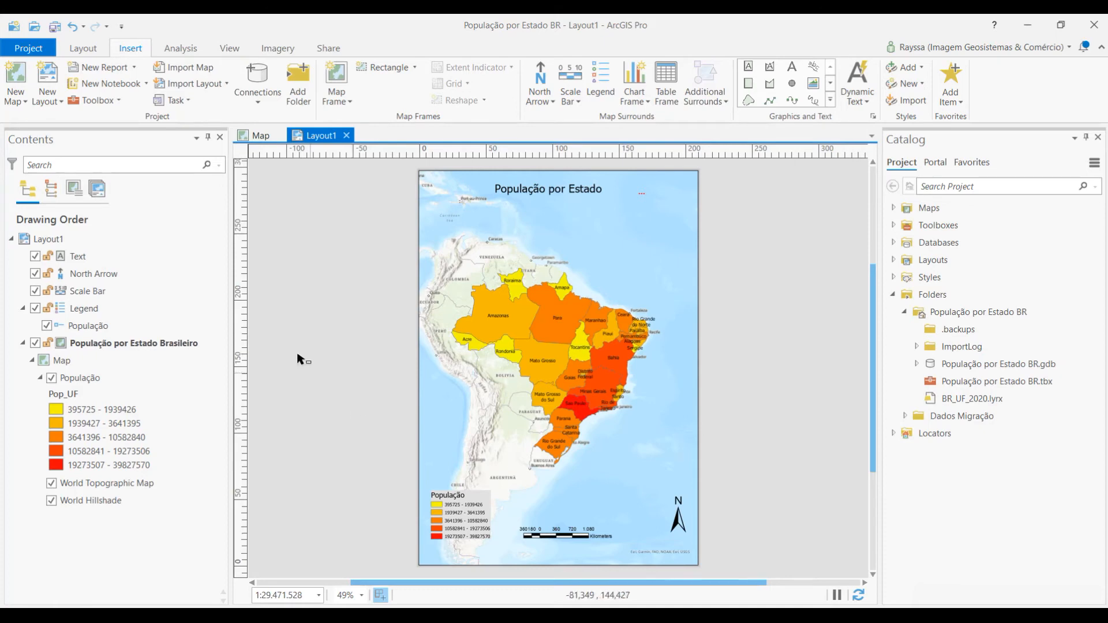
# Open the layout's export settings and dock them together with the Catalog.
pyautogui.click(340, 52)
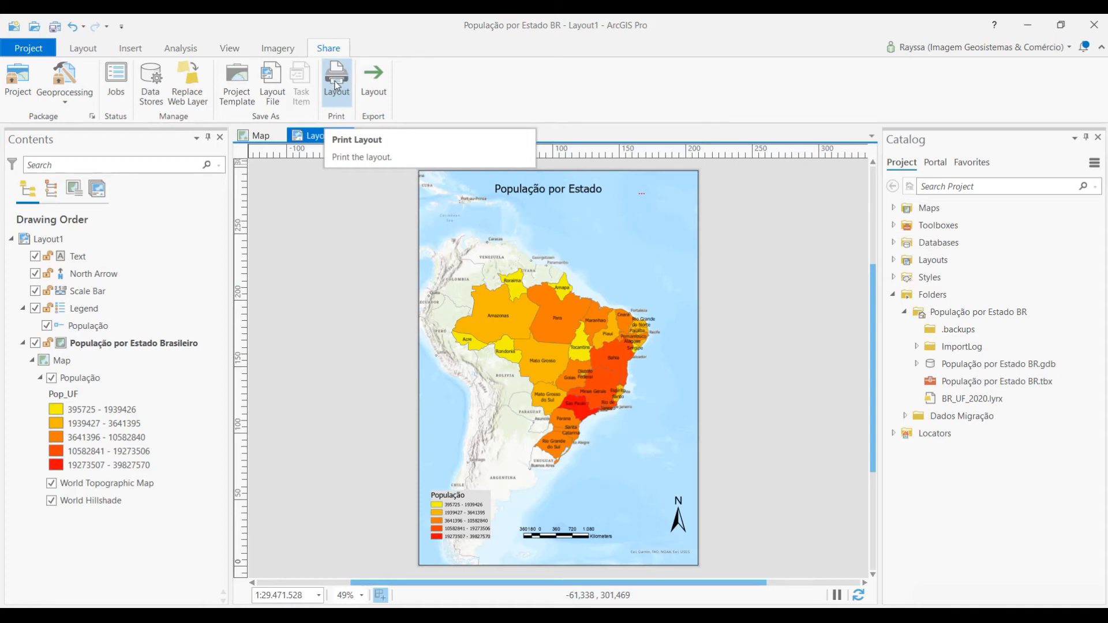
pyautogui.click(374, 93)
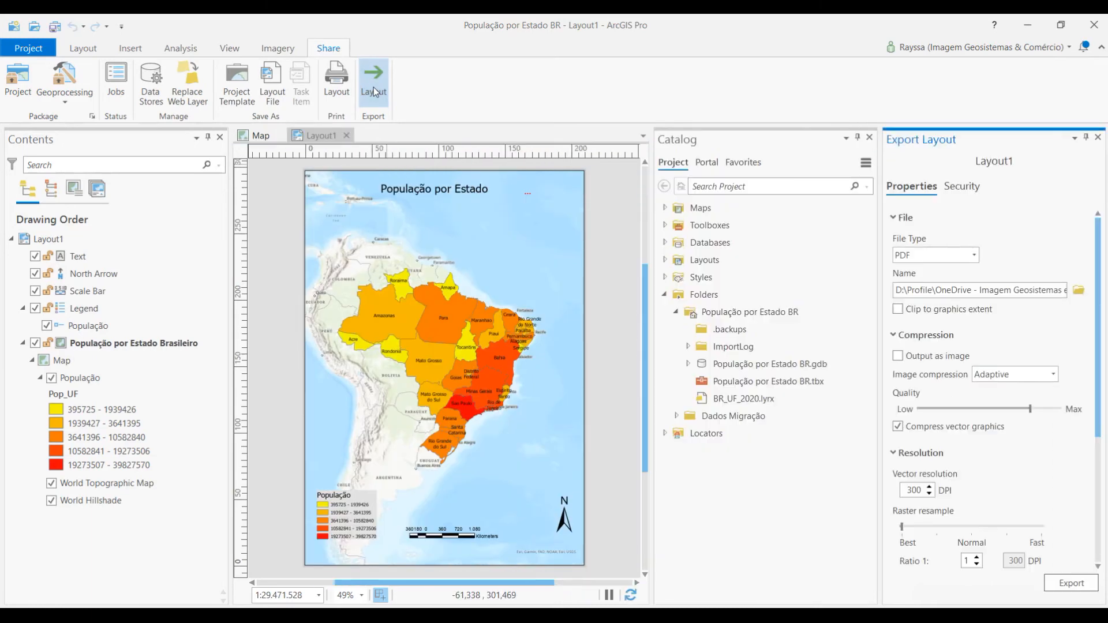
pyautogui.click(1074, 140)
pyautogui.click(1071, 152)
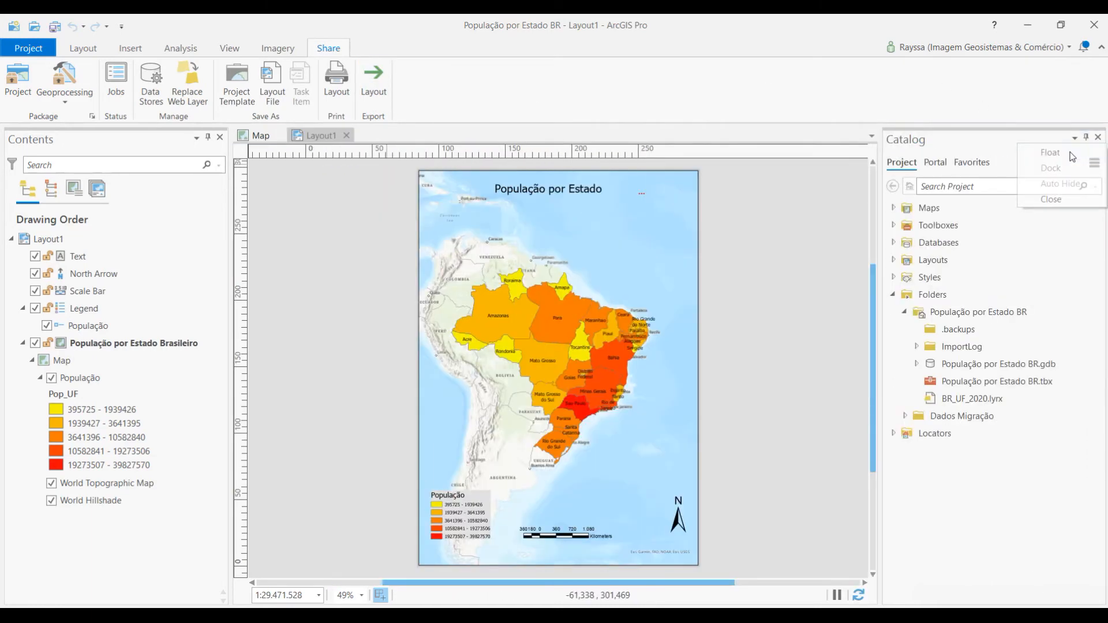
pyautogui.moveTo(476, 88); pyautogui.dragTo(995, 369)
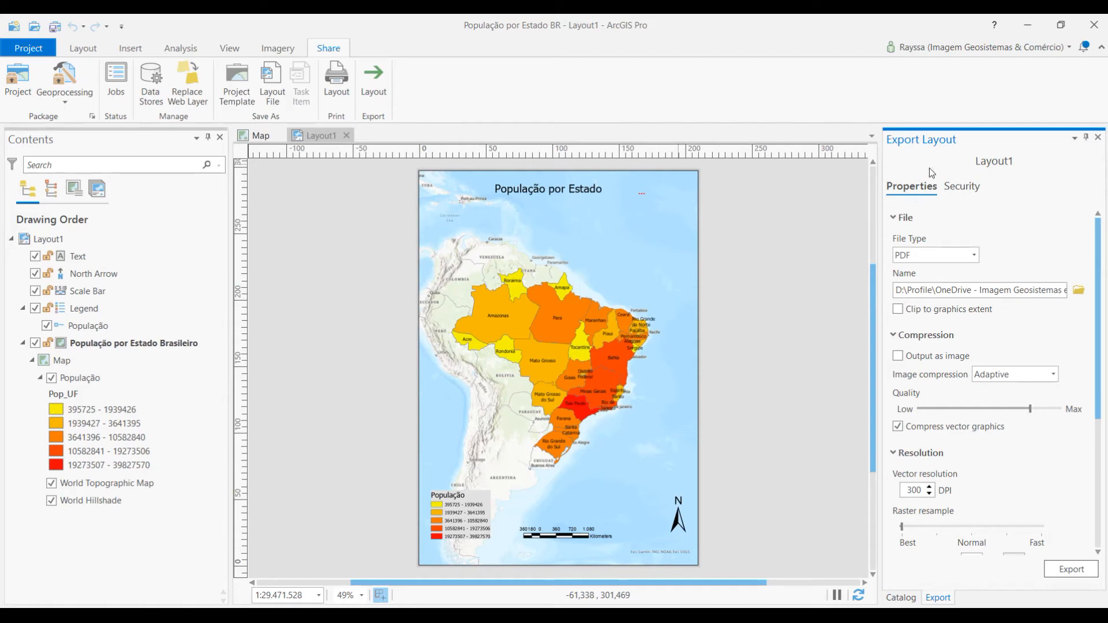
# Export the layout with PDF as the file type, keeping the other export options as they are.
pyautogui.scroll(-1, 994, 279)
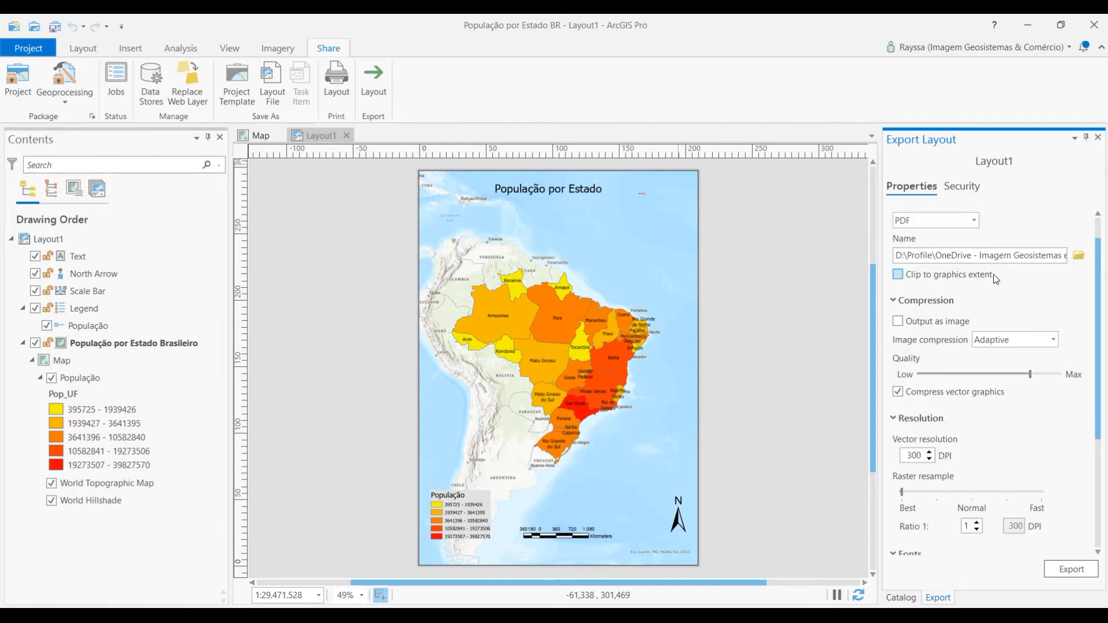
pyautogui.click(974, 221)
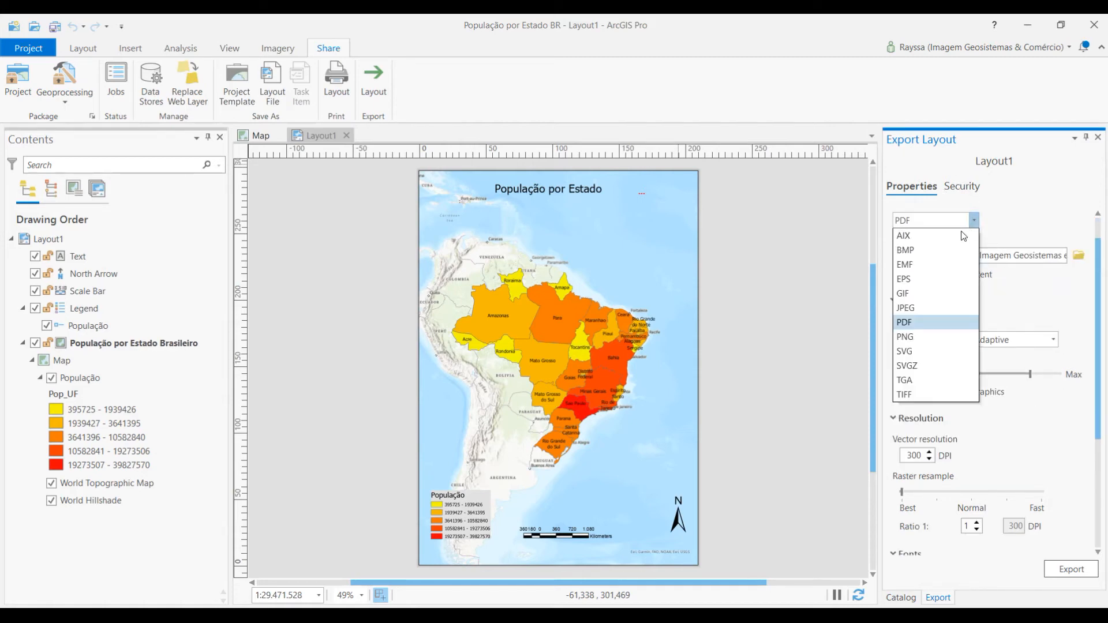
pyautogui.click(931, 322)
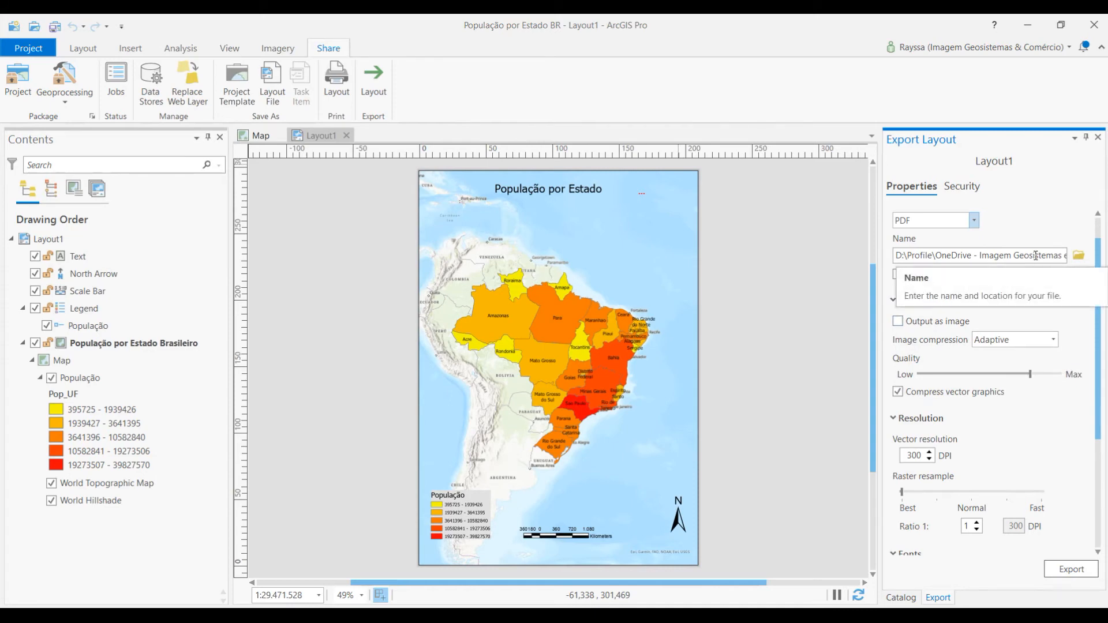
pyautogui.scroll(-5, 1041, 307)
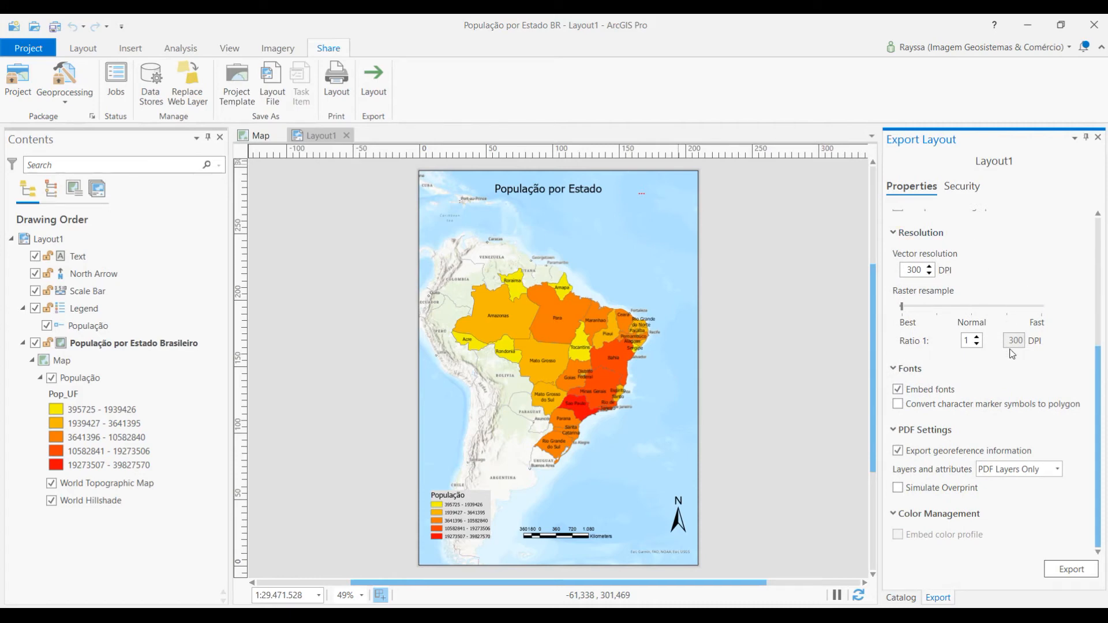
pyautogui.click(1065, 571)
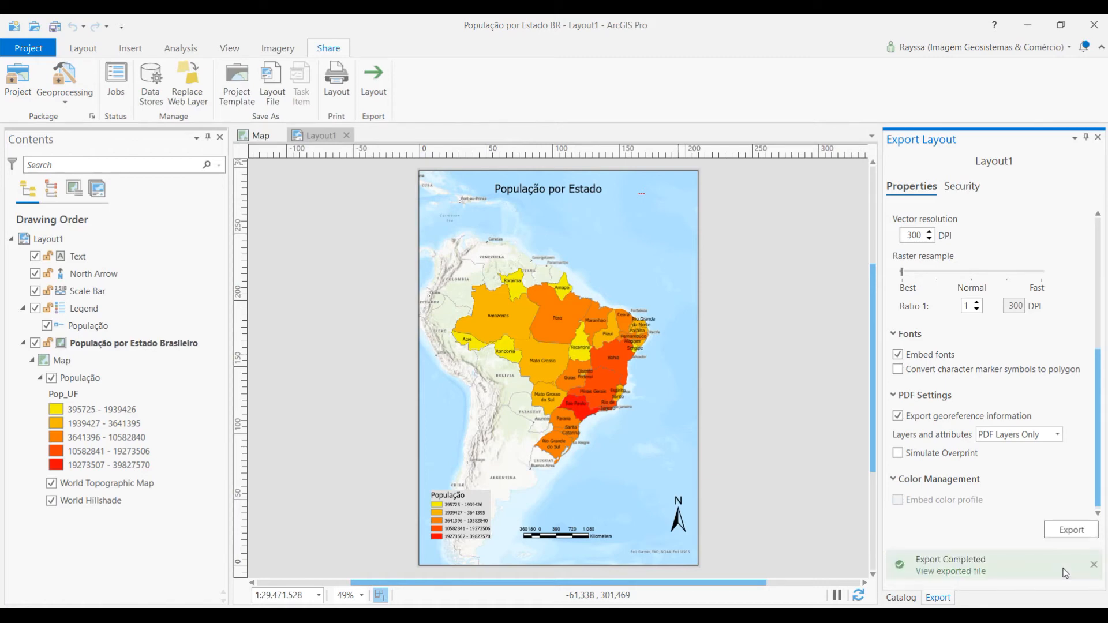
# View the exported PDF in Foxit Reader, return to ArcGIS Pro and close the export settings.
pyautogui.click(955, 571)
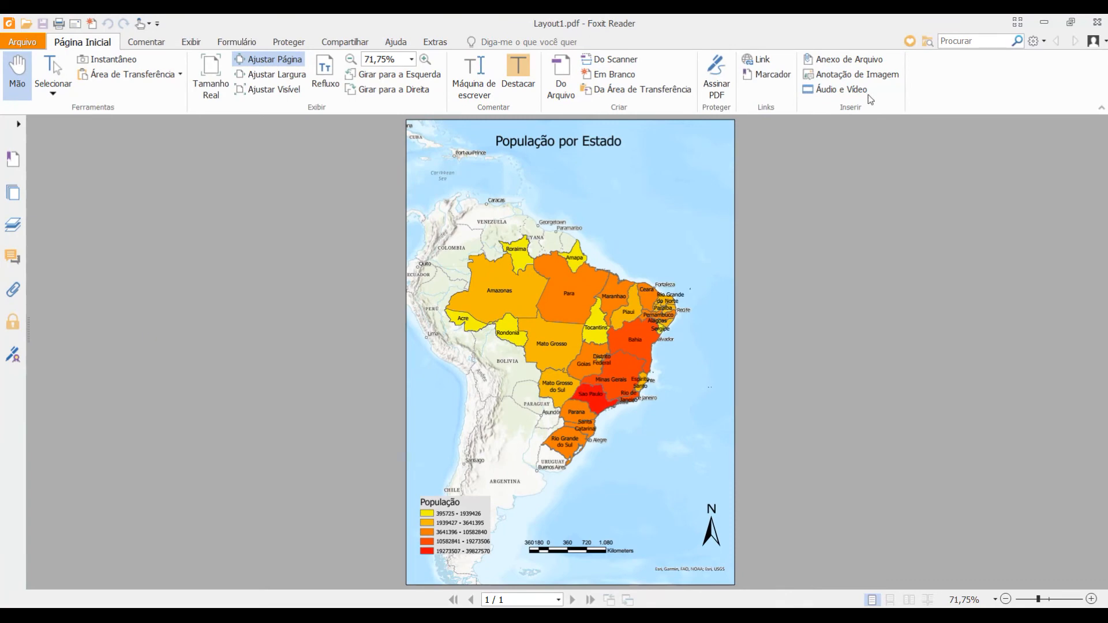
pyautogui.click(1044, 22)
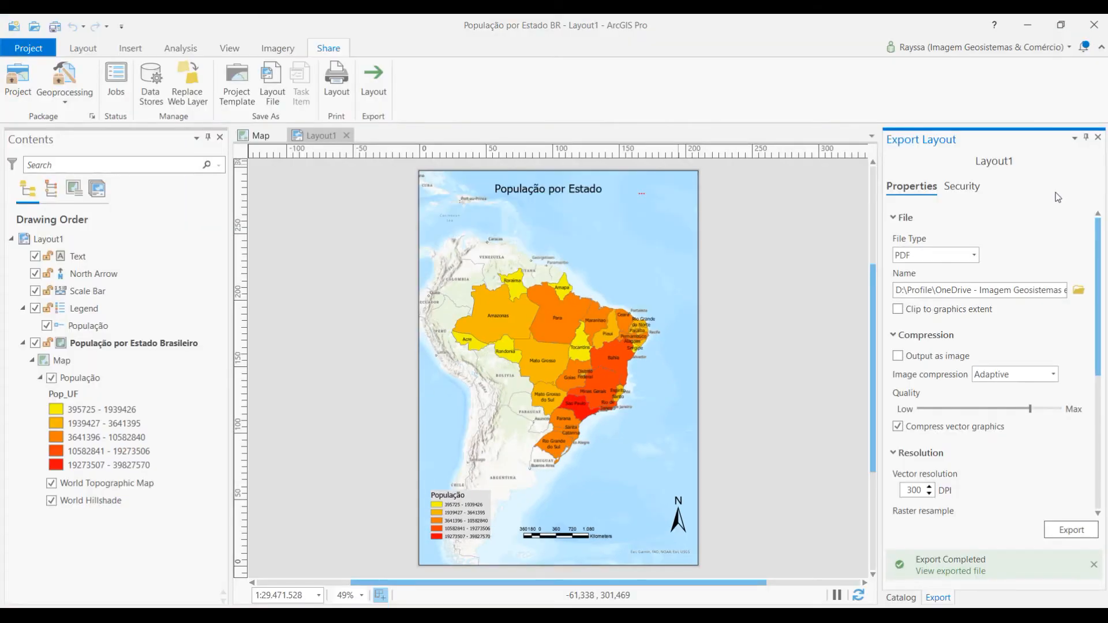
pyautogui.click(1098, 138)
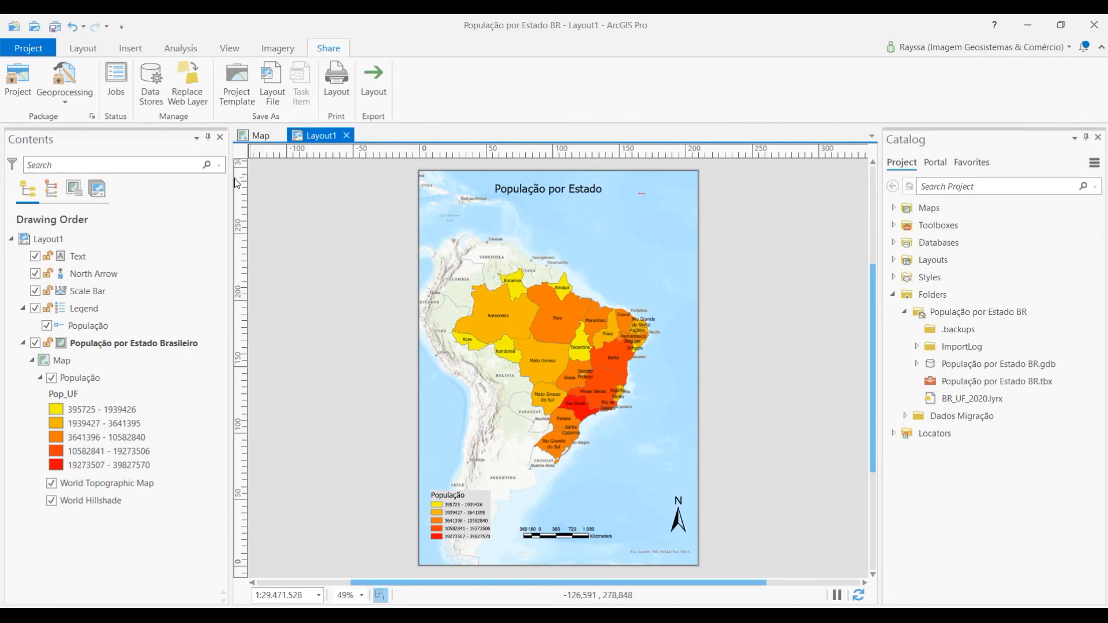
# Switch to the Map view, save the project and bring up the sharing commands.
pyautogui.click(267, 139)
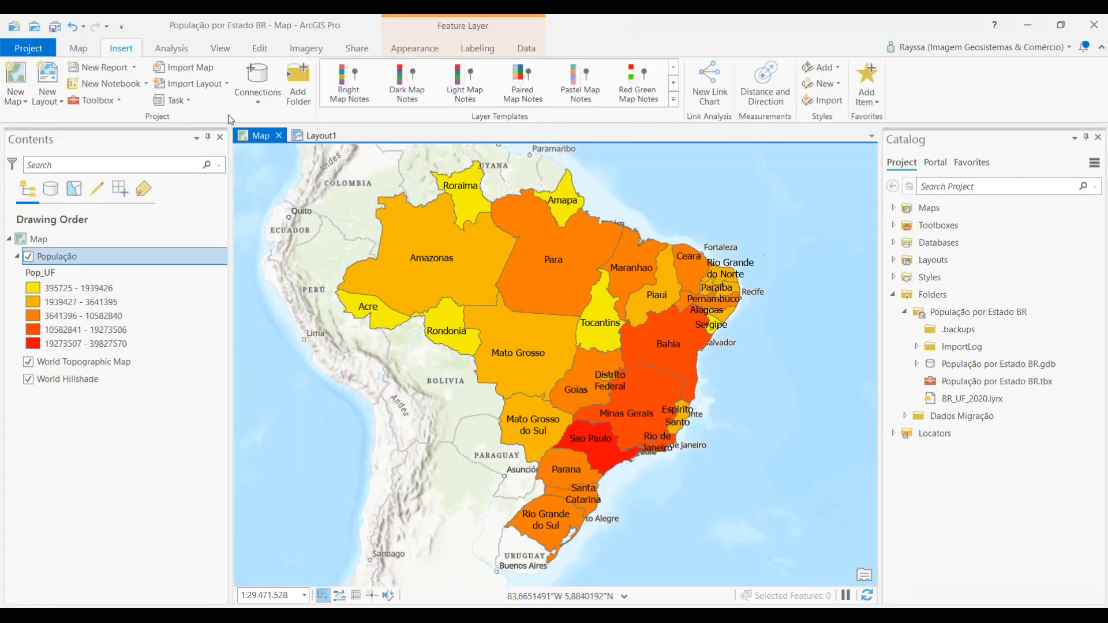
pyautogui.click(54, 29)
pyautogui.hotkey('alt', 's')
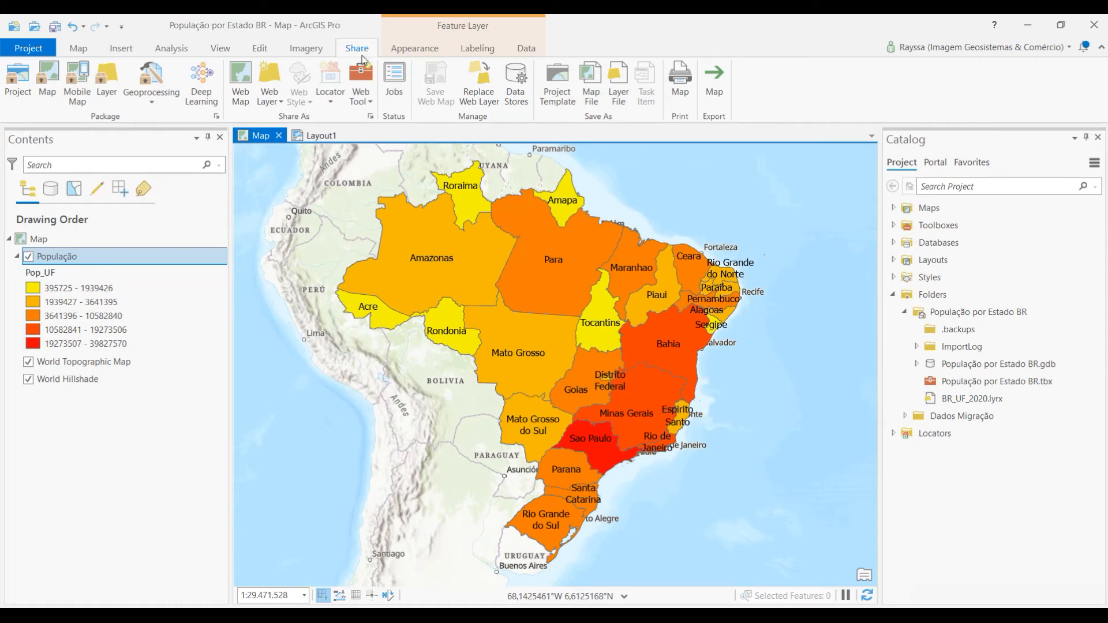
# Start sharing the map as a web map and name it "População por Estado".
pyautogui.click(242, 90)
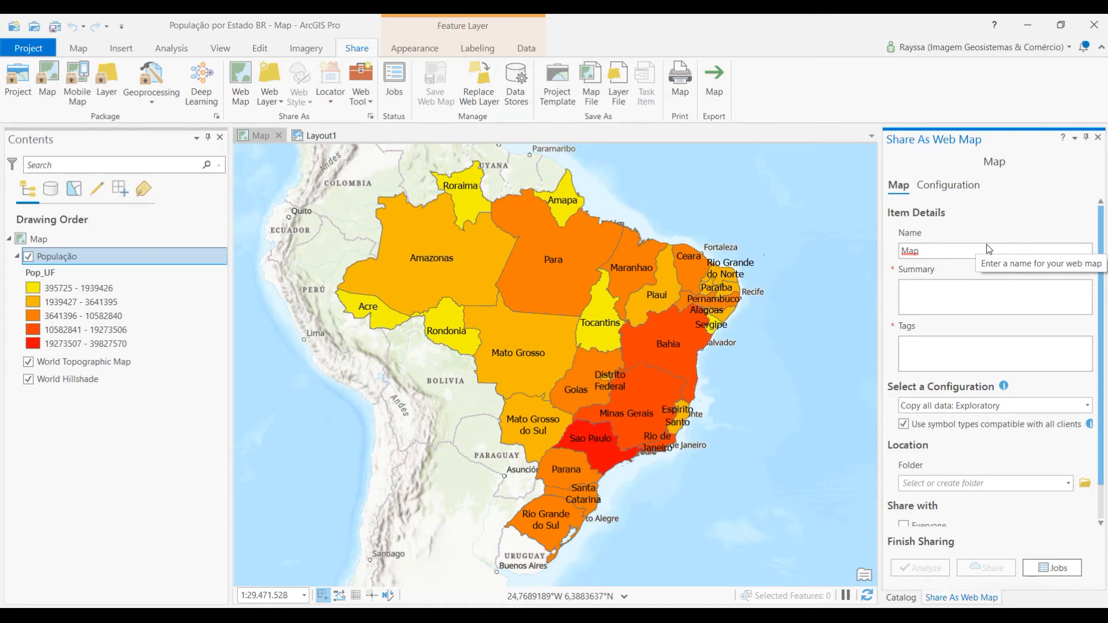
pyautogui.doubleClick(955, 250)
pyautogui.press('BackSpace')
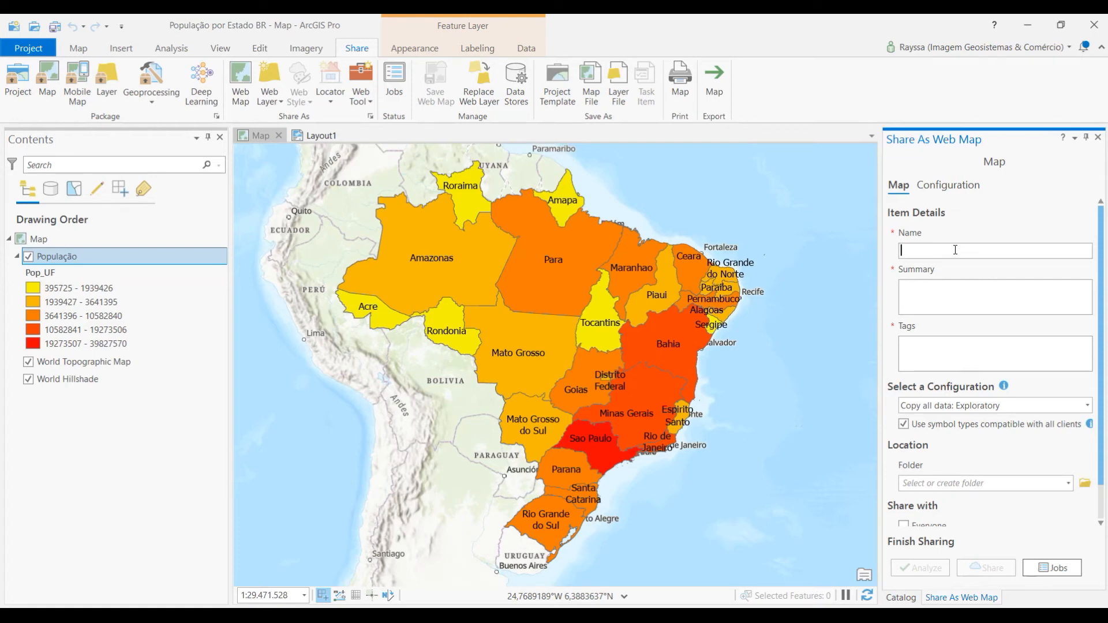
pyautogui.write('População')
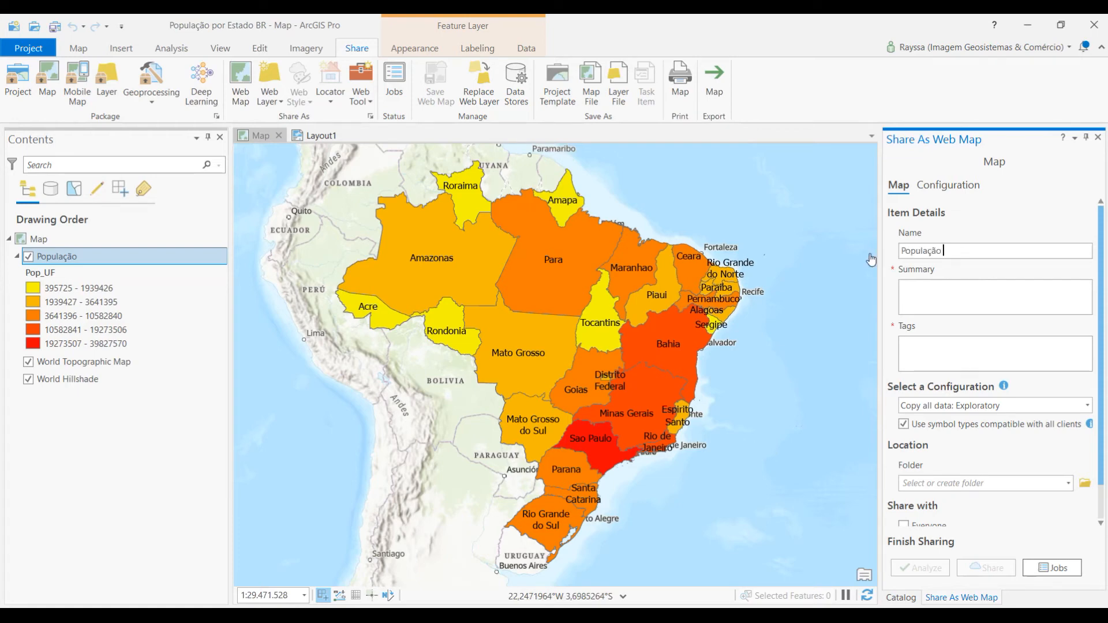
pyautogui.write(' por Estado')
# Enter the summary "População por estado brasileiro" for the web map and add the tags "censo" and "população".
pyautogui.click(934, 295)
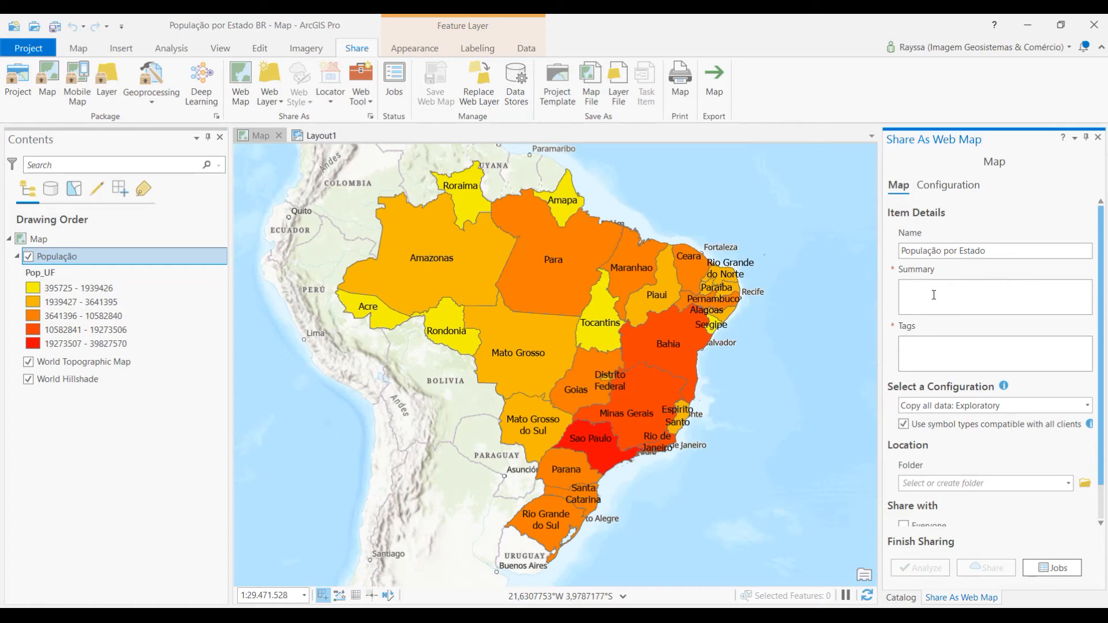
pyautogui.write('População por estado brasileiro')
pyautogui.click(944, 356)
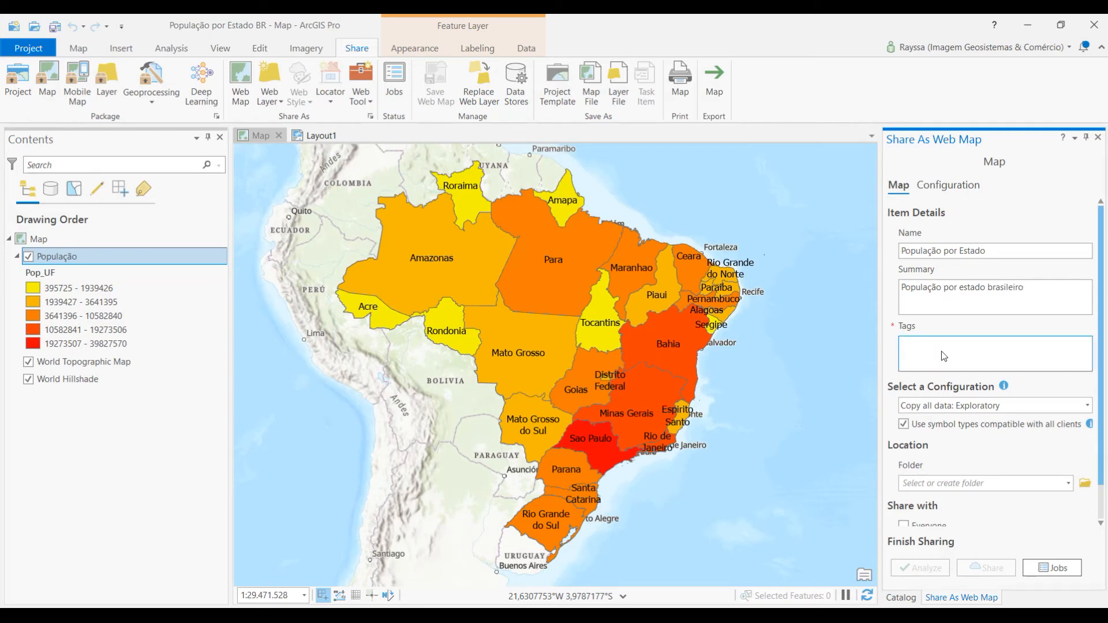
pyautogui.write('censo')
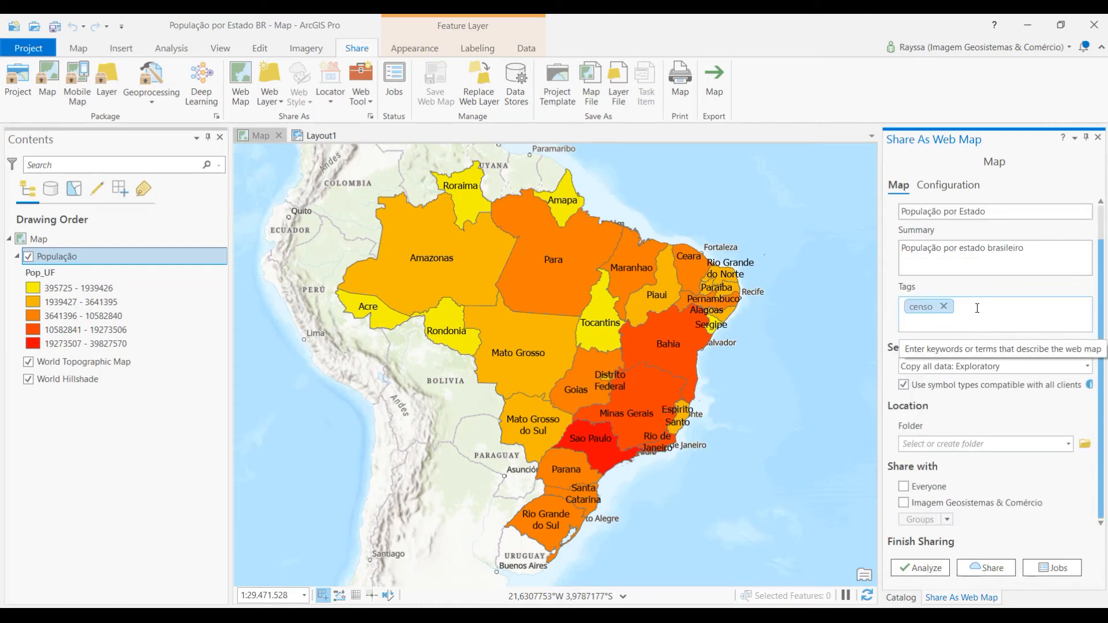
pyautogui.click(977, 308)
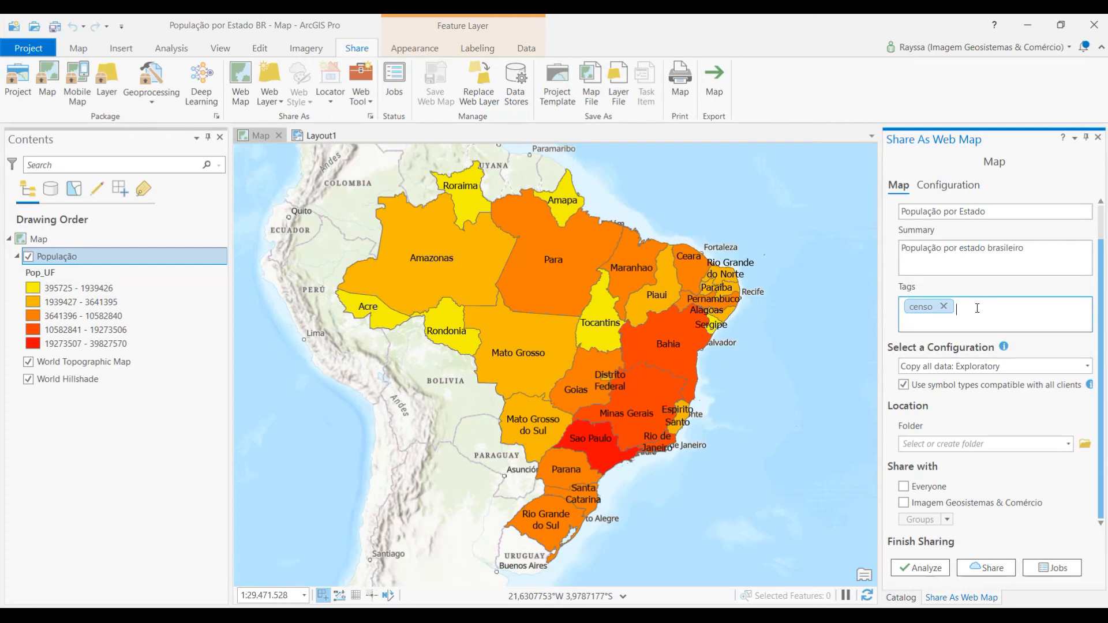
pyautogui.write('população')
pyautogui.click(961, 419)
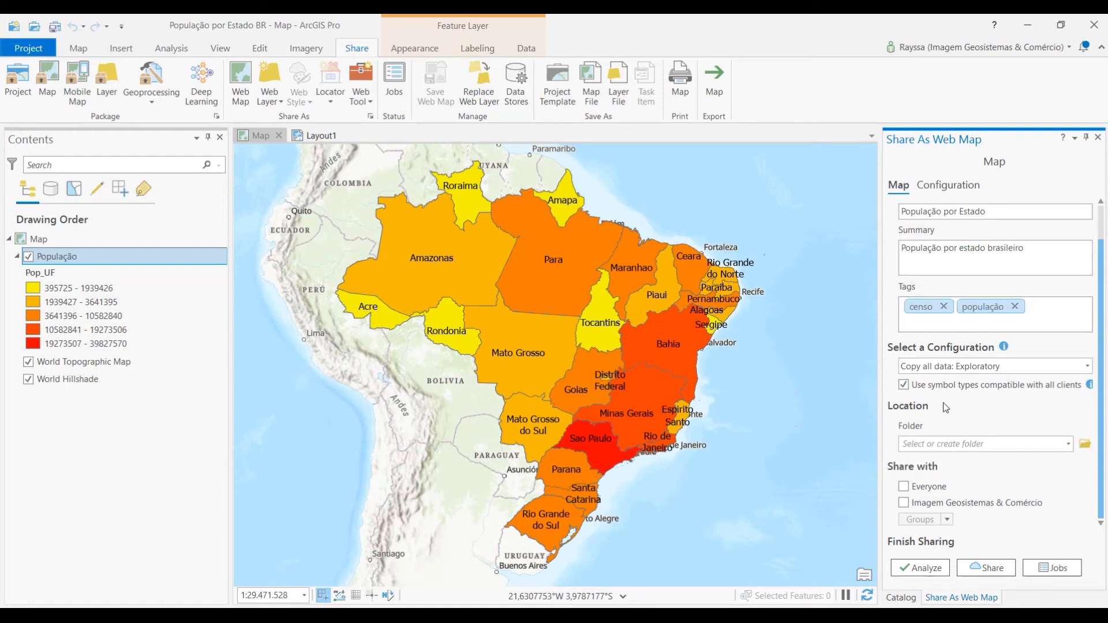
# Store the web map in the account's root folder and share it with the Imagem Geosistemas & Comércio organization.
pyautogui.click(1068, 445)
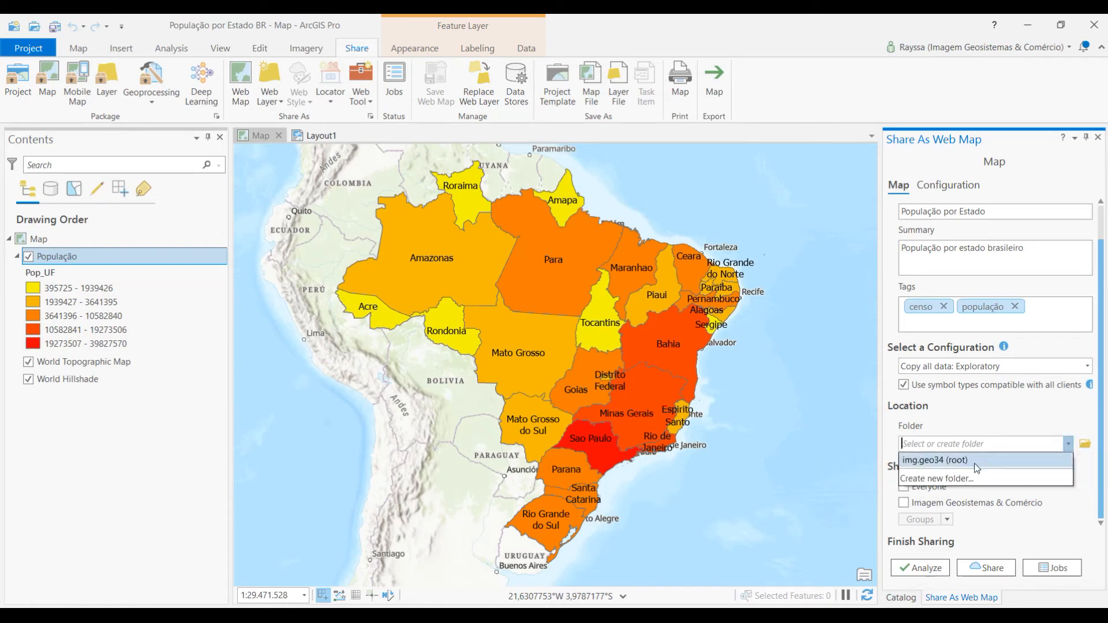
pyautogui.click(977, 465)
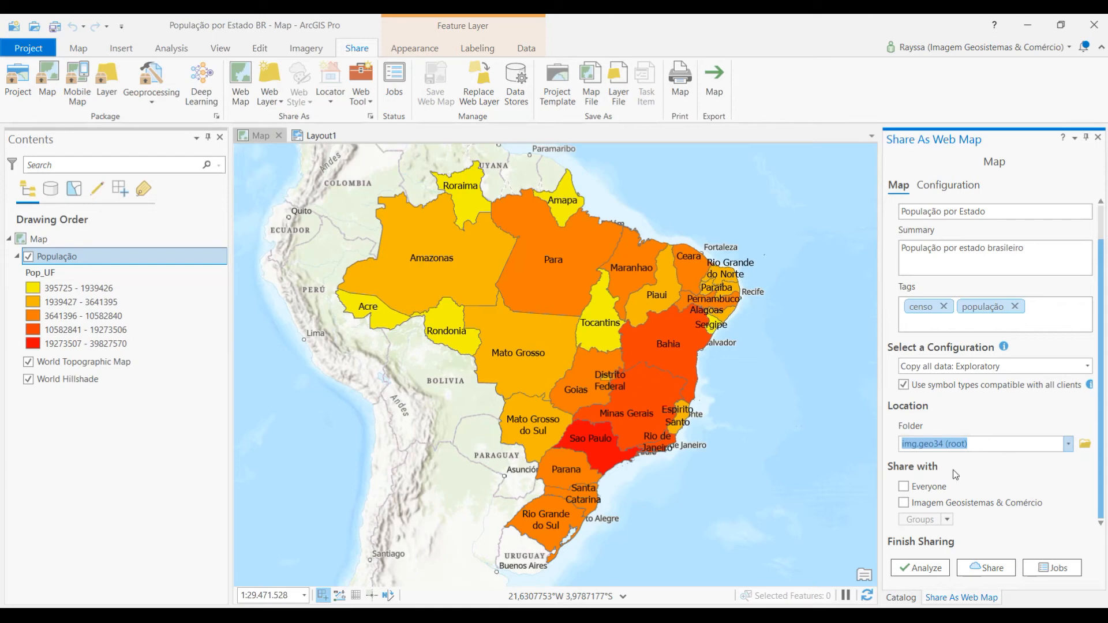
pyautogui.click(903, 503)
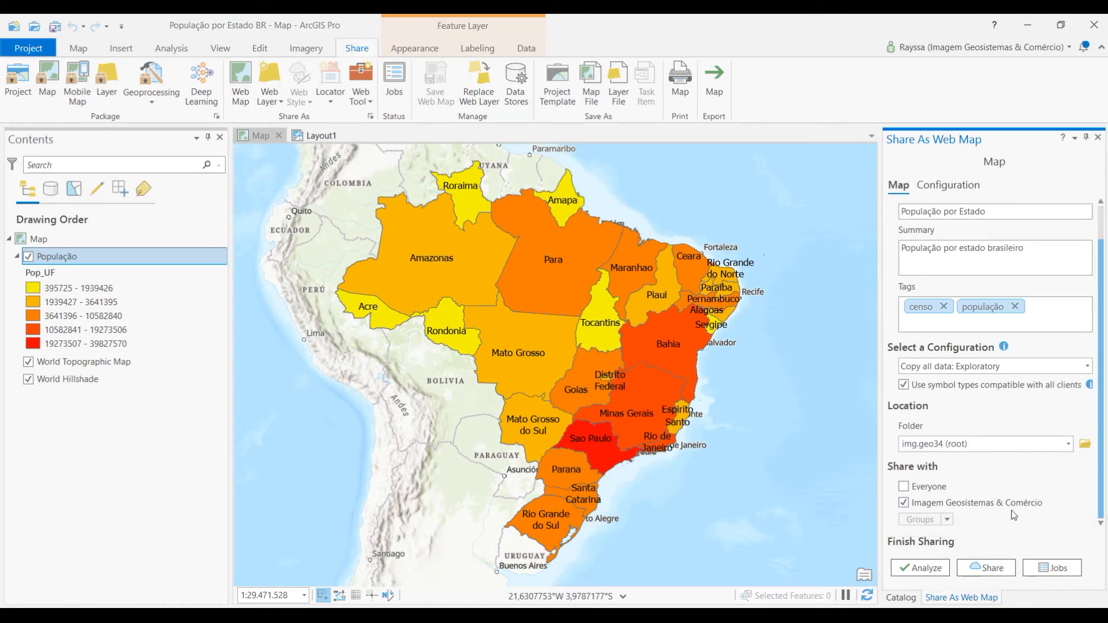
# Analyze the web map for errors, publish it and close the sharing settings.
pyautogui.click(933, 567)
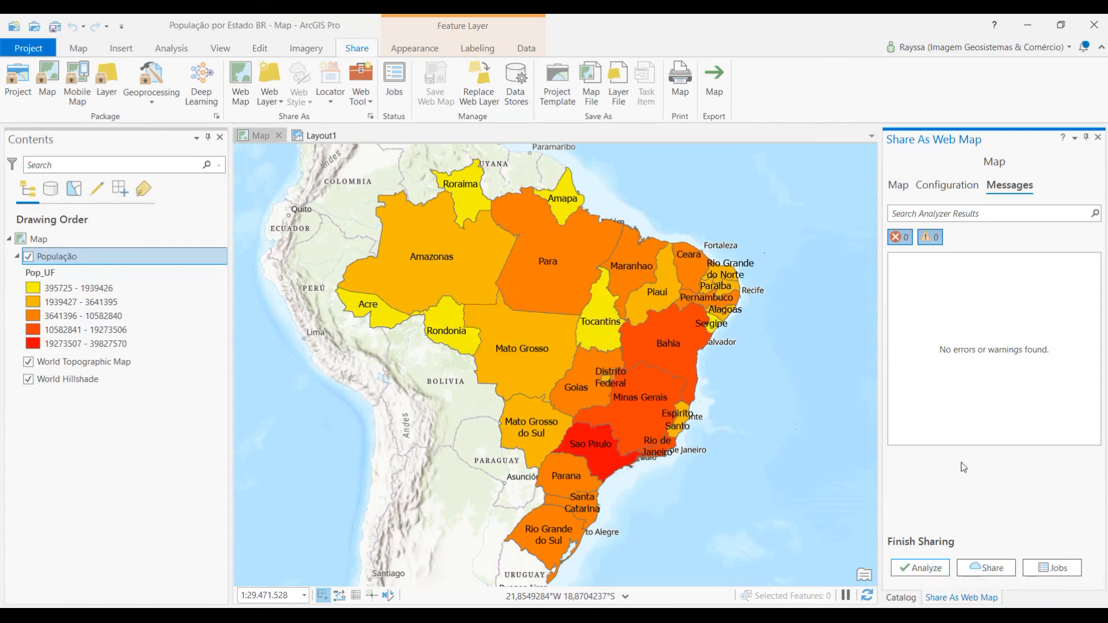
pyautogui.click(989, 569)
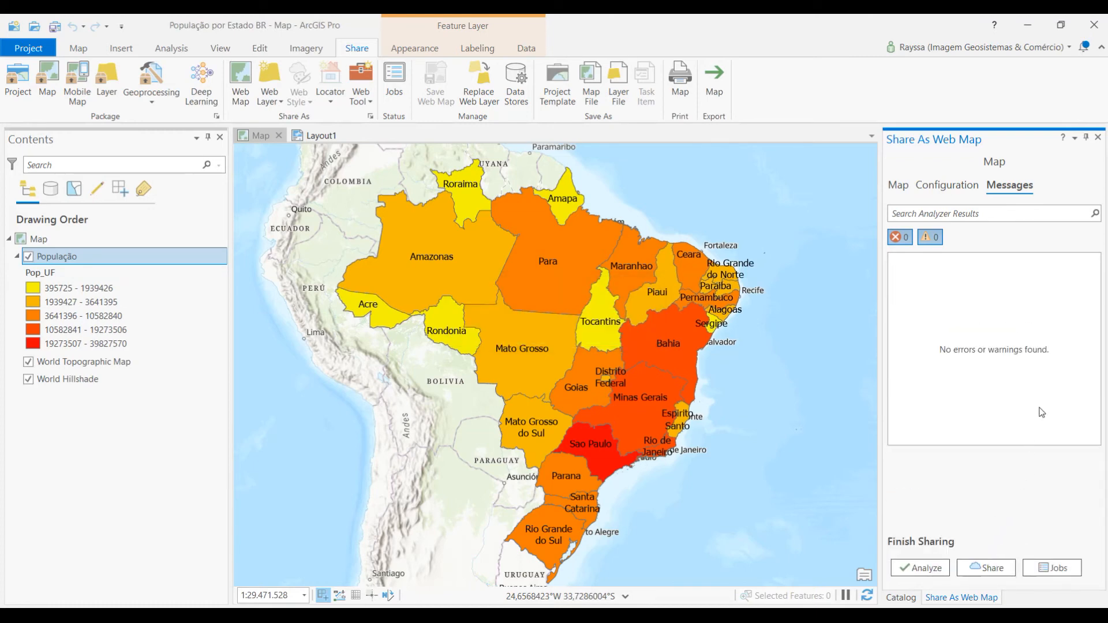
pyautogui.click(1097, 138)
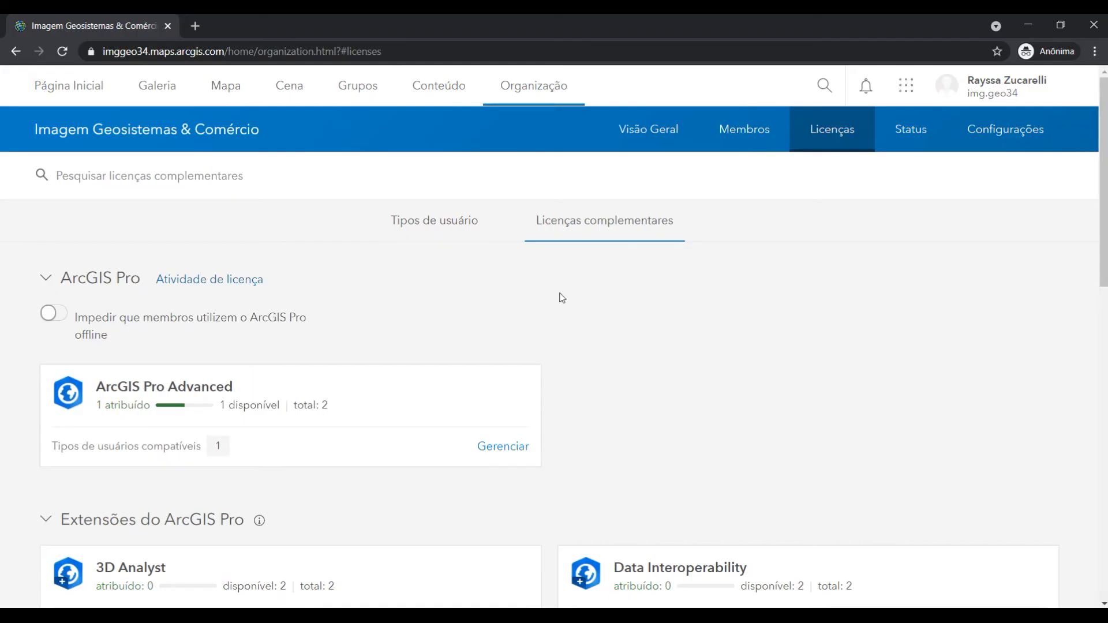
# In ArcGIS Online in the browser, view the published "População por Estado" web map's item page from the content list, then return to ArcGIS Pro.
pyautogui.click(446, 90)
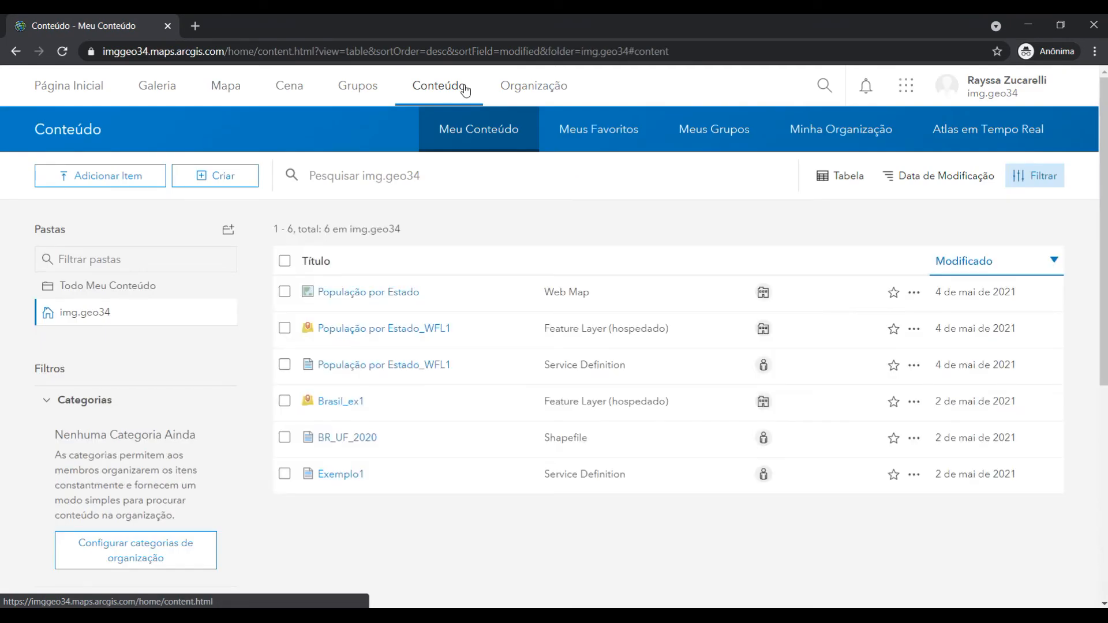
pyautogui.click(390, 293)
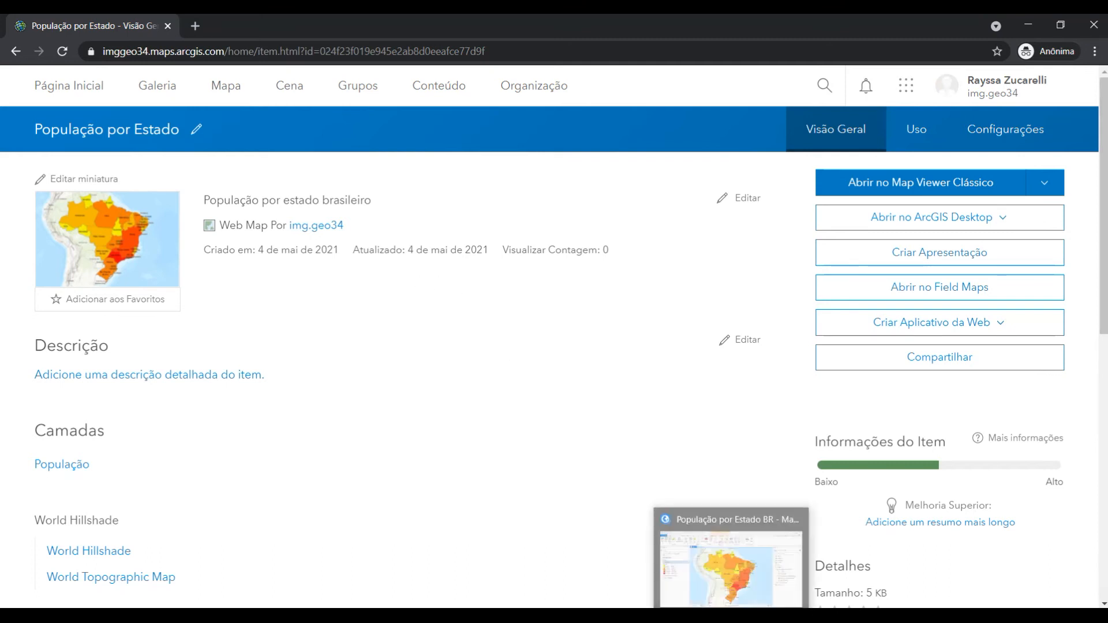
pyautogui.click(725, 564)
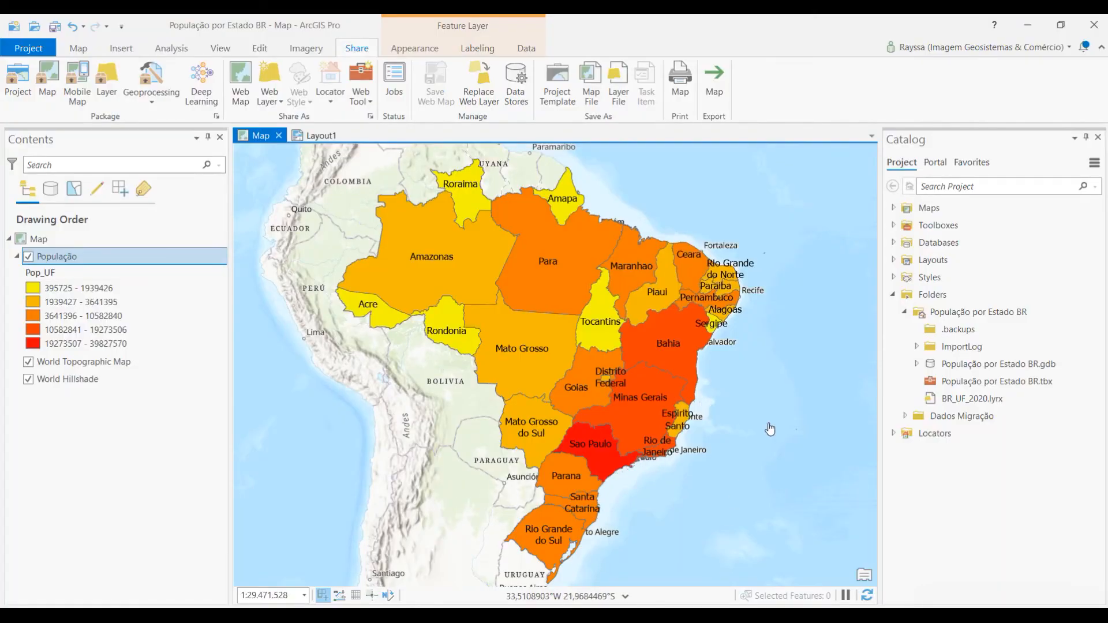
# Show the portal's My Content in the catalog and inspect the details of the População por Estado_WFL1 and Brasil_ex1 layers.
pyautogui.click(929, 161)
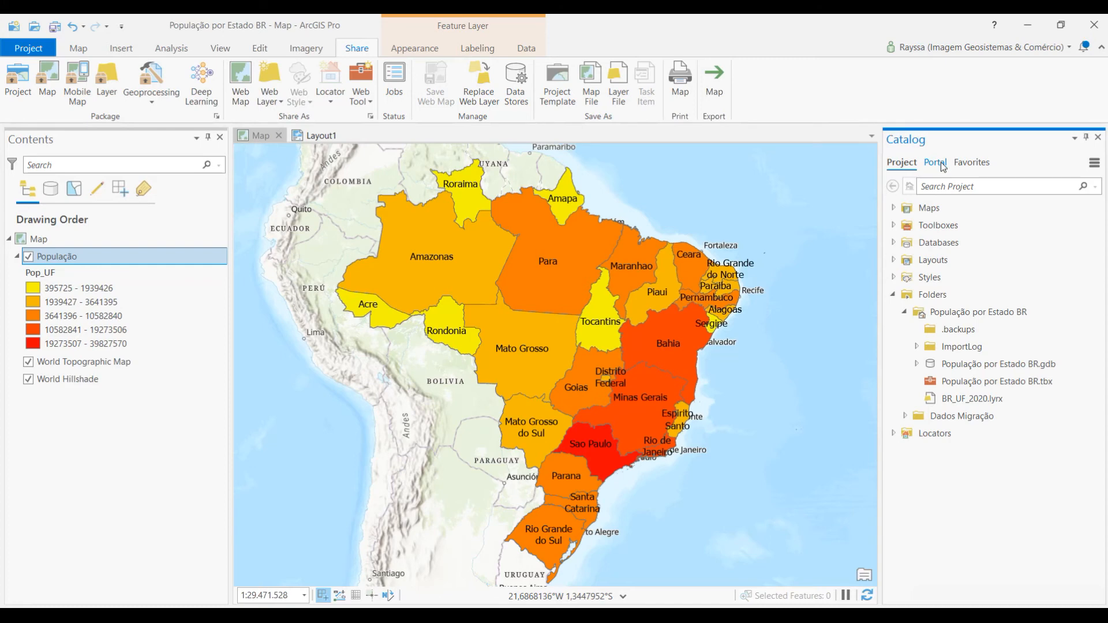
pyautogui.click(939, 168)
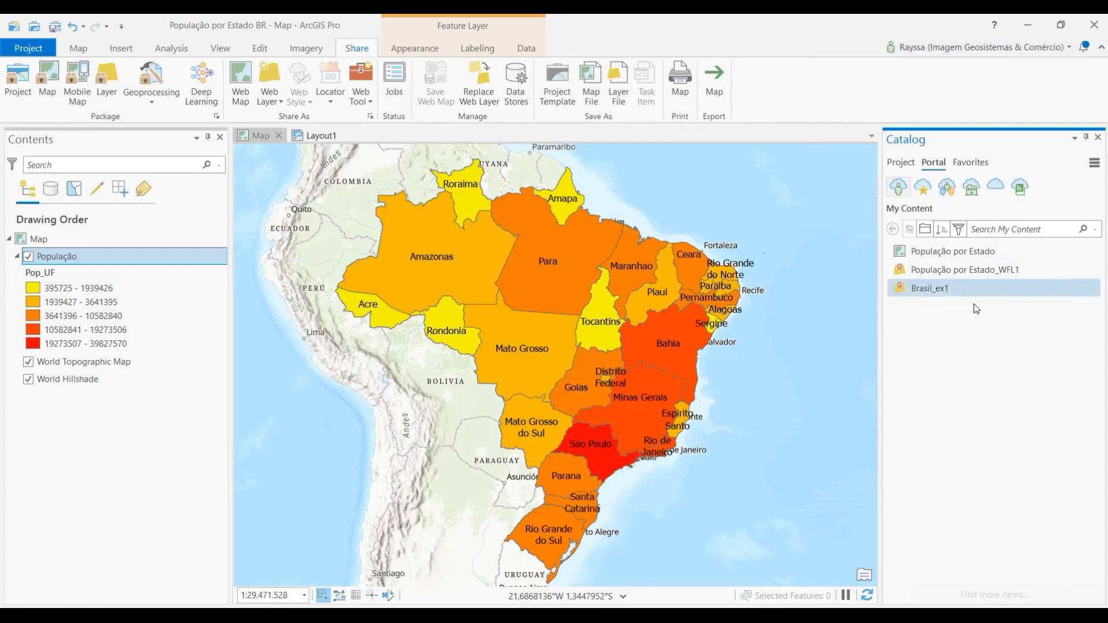
pyautogui.moveTo(947, 290)
pyautogui.moveTo(931, 276)
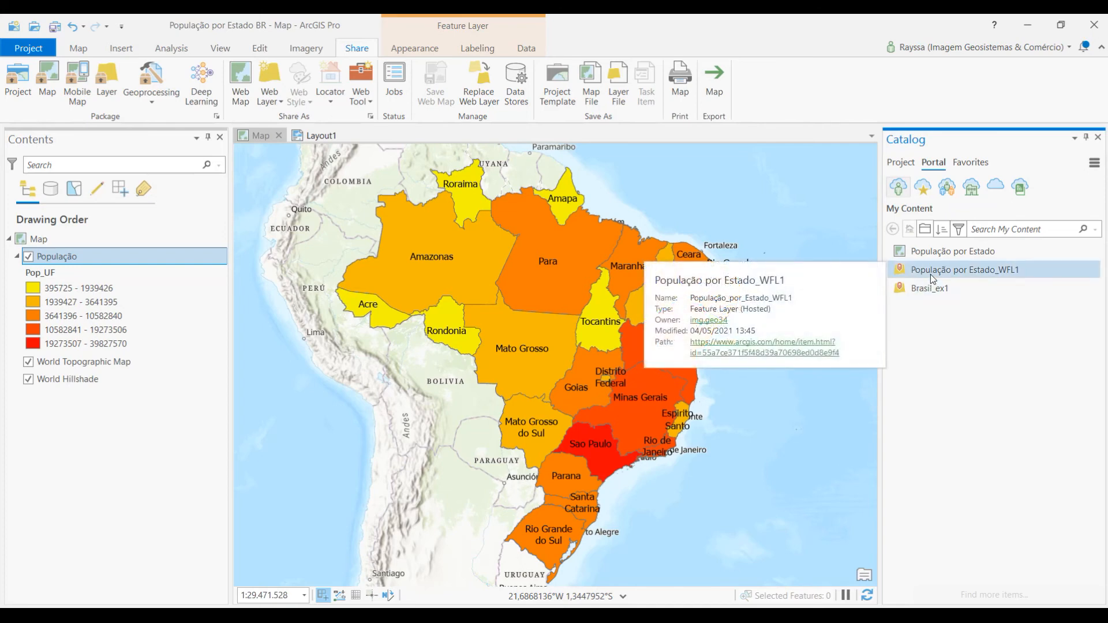
pyautogui.moveTo(936, 295)
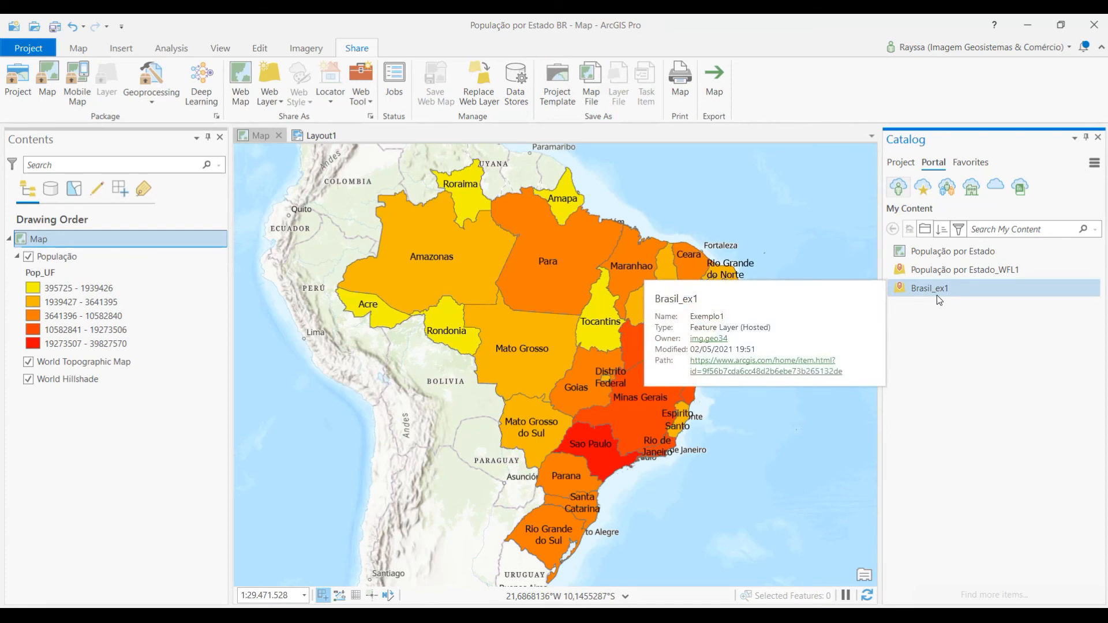
# Add the hosted layer Brasil_ex1 from the portal to the map, then remove its BR_UF_2020 layer again.
pyautogui.moveTo(921, 292); pyautogui.dragTo(796, 360)
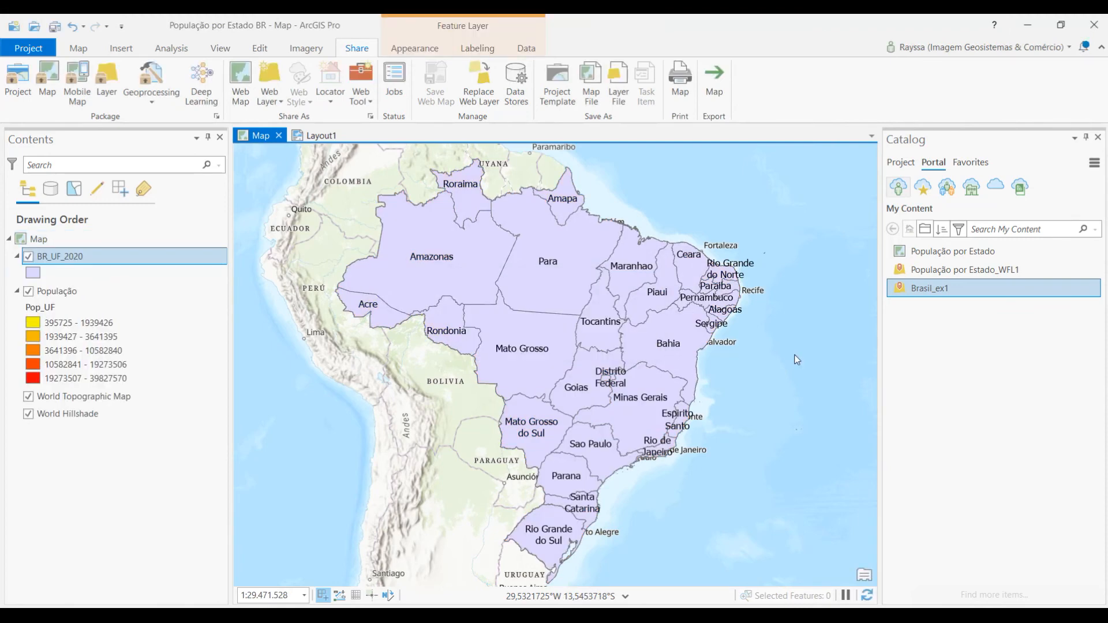
pyautogui.rightClick(94, 263)
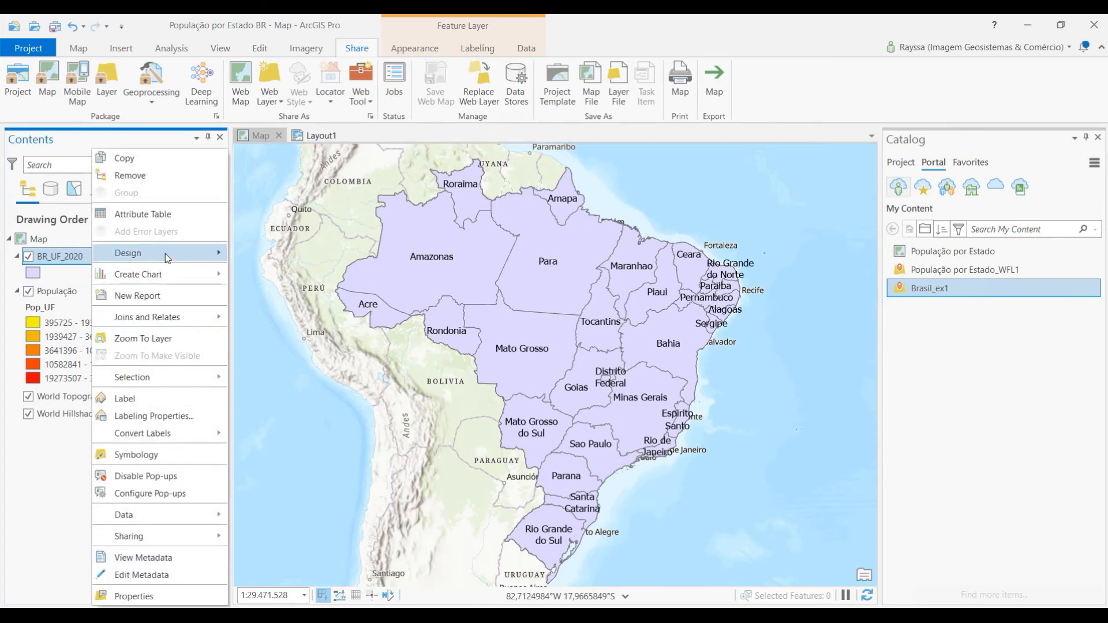
pyautogui.moveTo(166, 255)
pyautogui.click(141, 177)
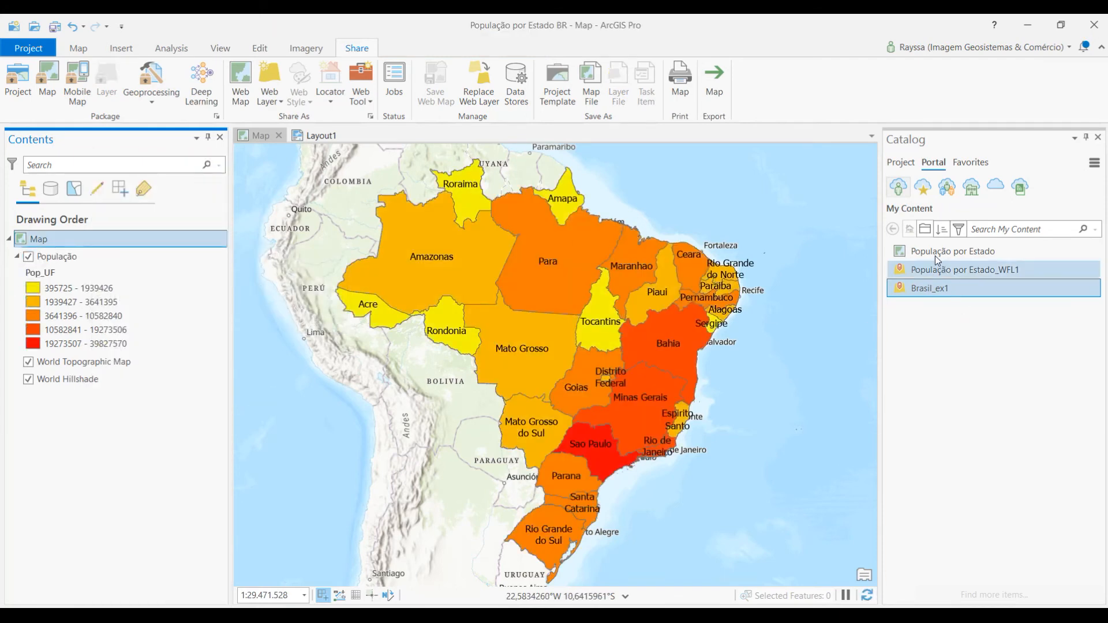
# Add the portal web map "População por Estado" to the project and open it, then close its map view.
pyautogui.moveTo(933, 251)
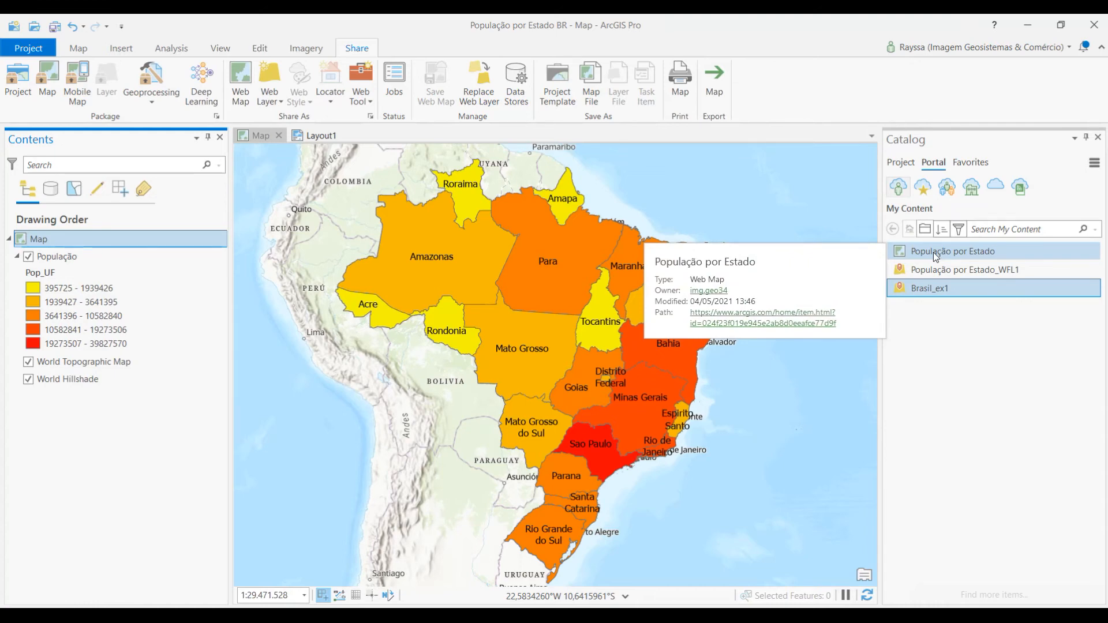
pyautogui.rightClick(933, 252)
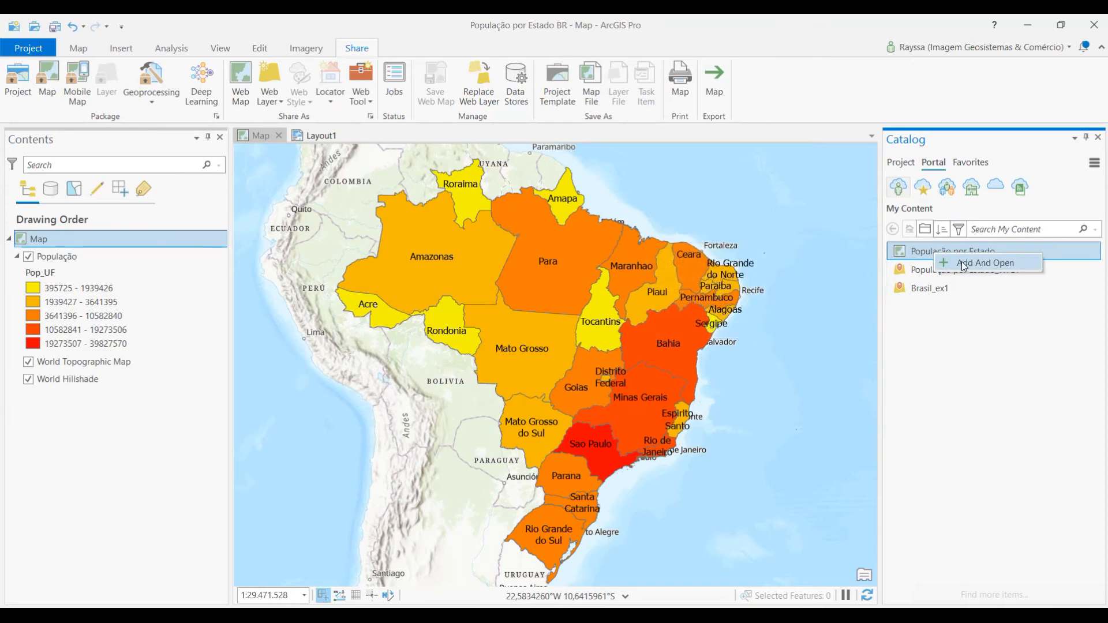
pyautogui.click(961, 263)
pyautogui.moveTo(962, 266)
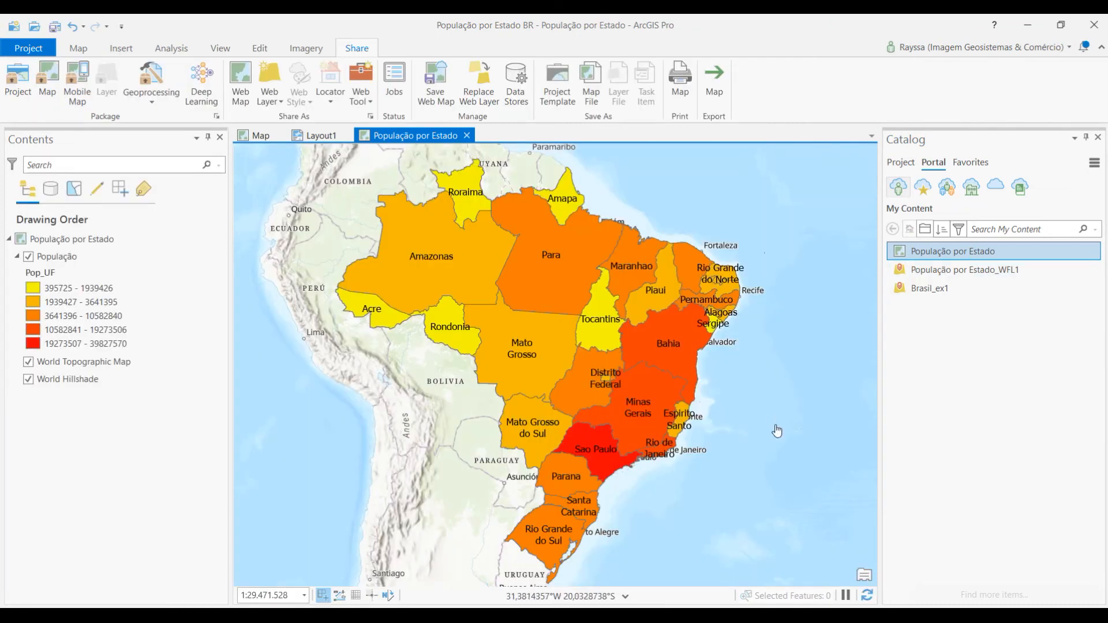
pyautogui.click(467, 135)
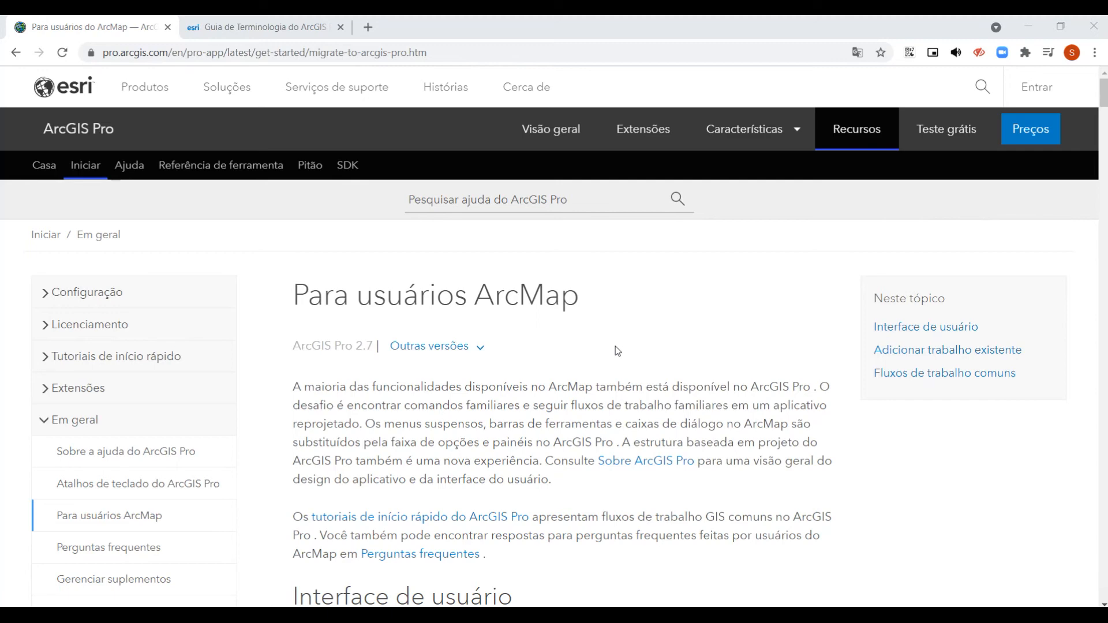
# In the browser, read through the ArcGIS Pro help page for ArcMap users, covering the user interface and importing map documents.
pyautogui.moveTo(294, 295); pyautogui.dragTo(579, 298)
pyautogui.click(640, 327)
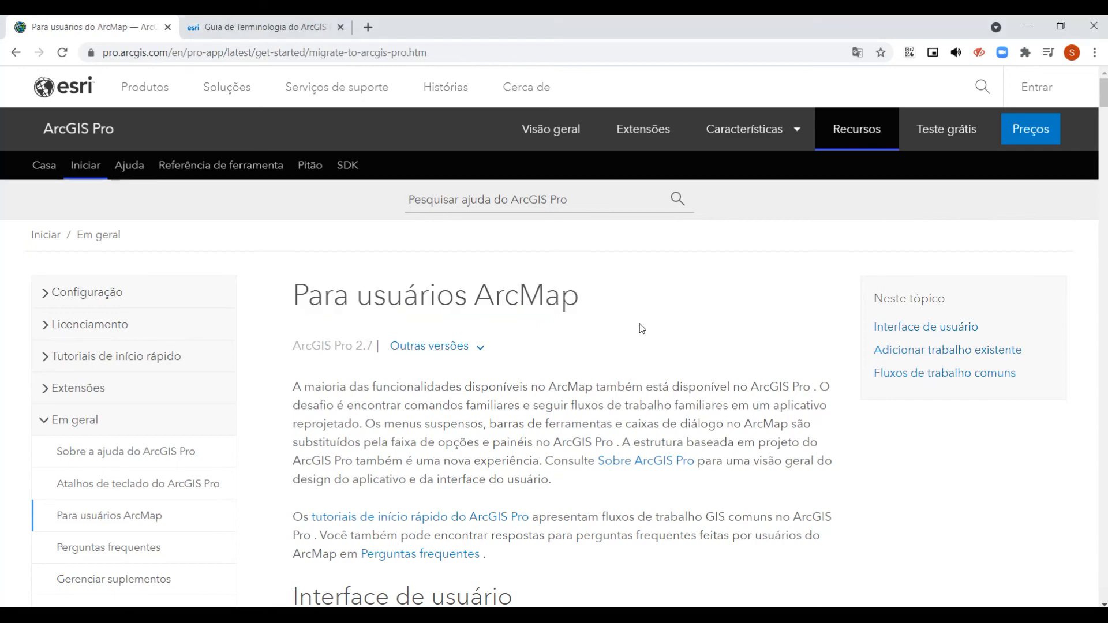
pyautogui.scroll(-6, 640, 327)
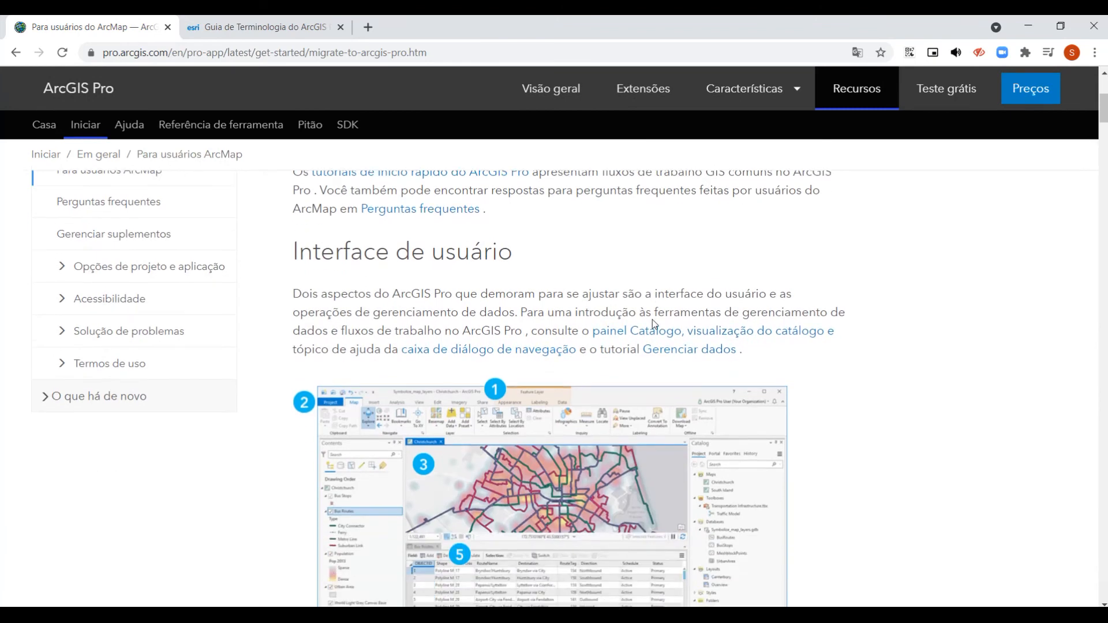
pyautogui.scroll(-5, 475, 435)
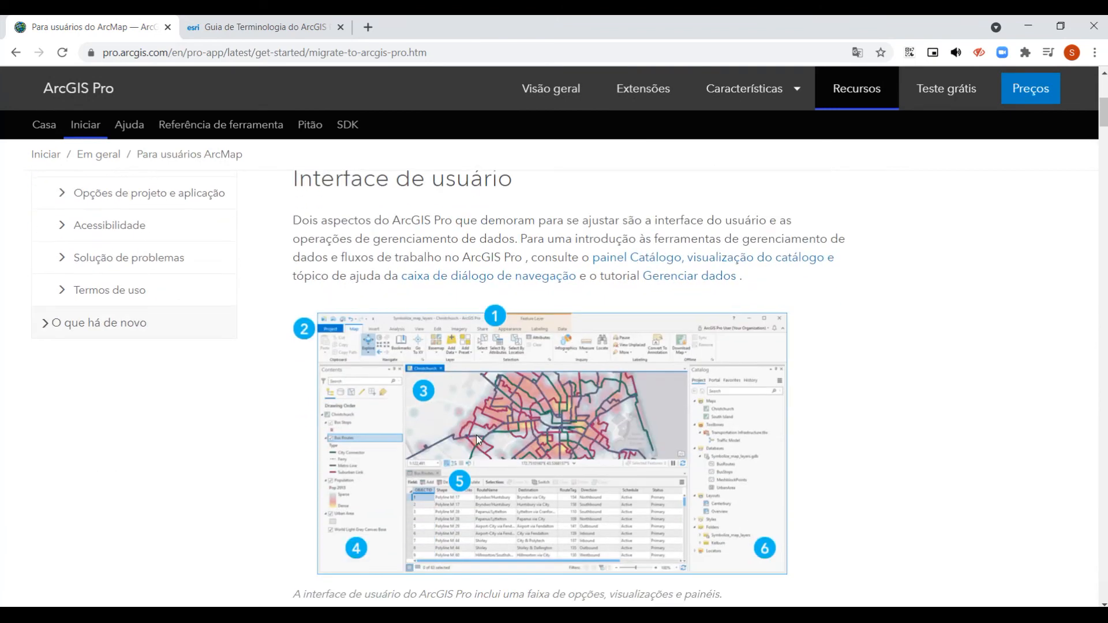
pyautogui.scroll(-2, 477, 439)
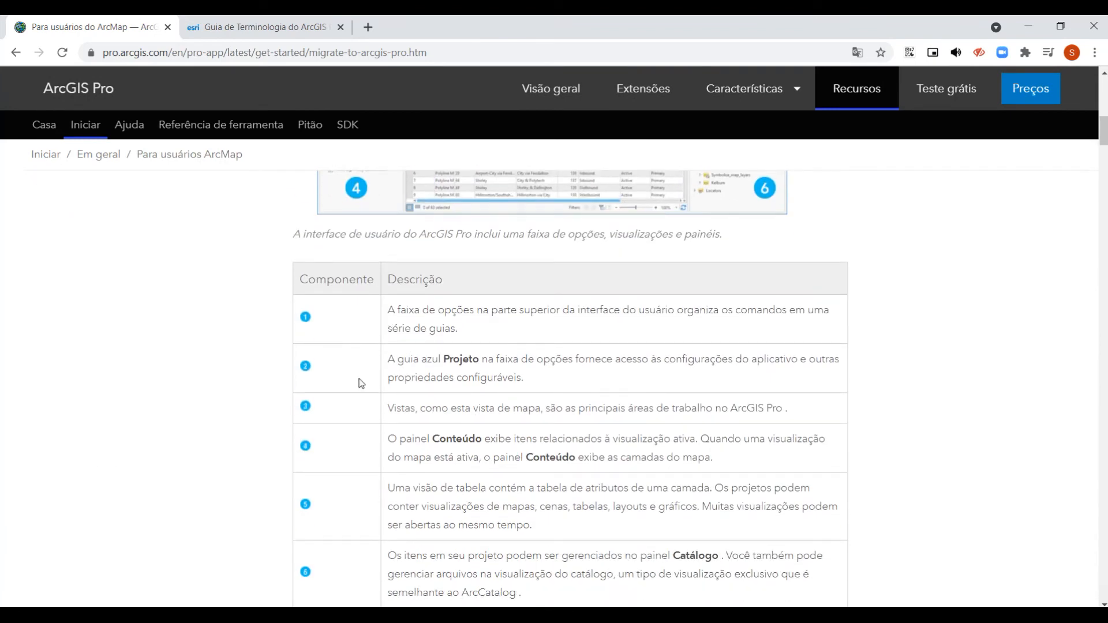
pyautogui.scroll(-10, 447, 394)
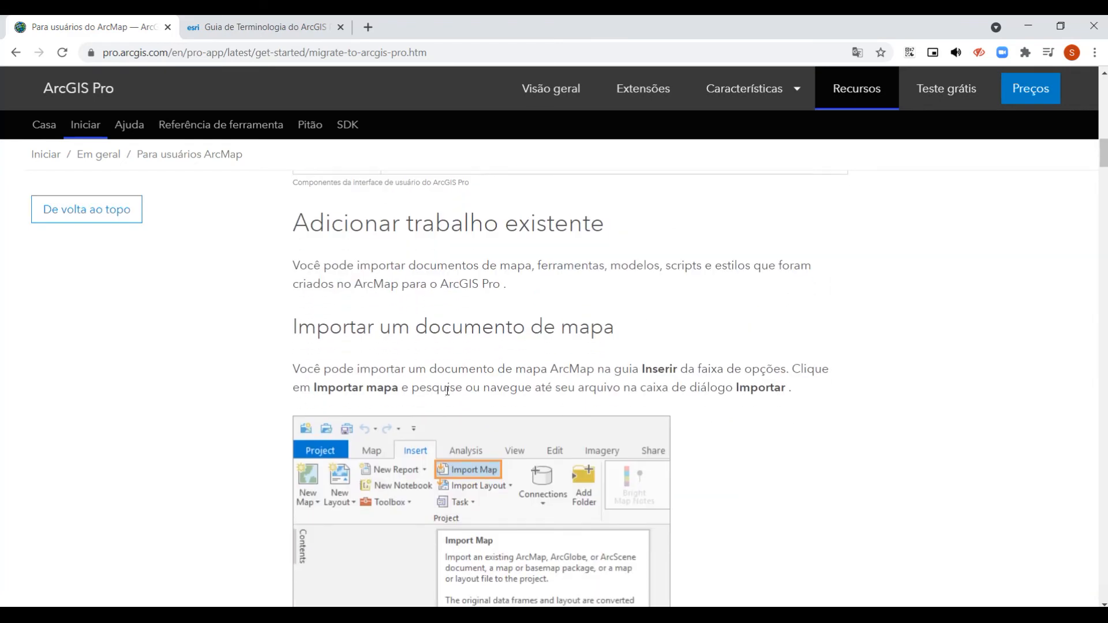
pyautogui.scroll(-3, 448, 391)
pyautogui.scroll(-6, 449, 395)
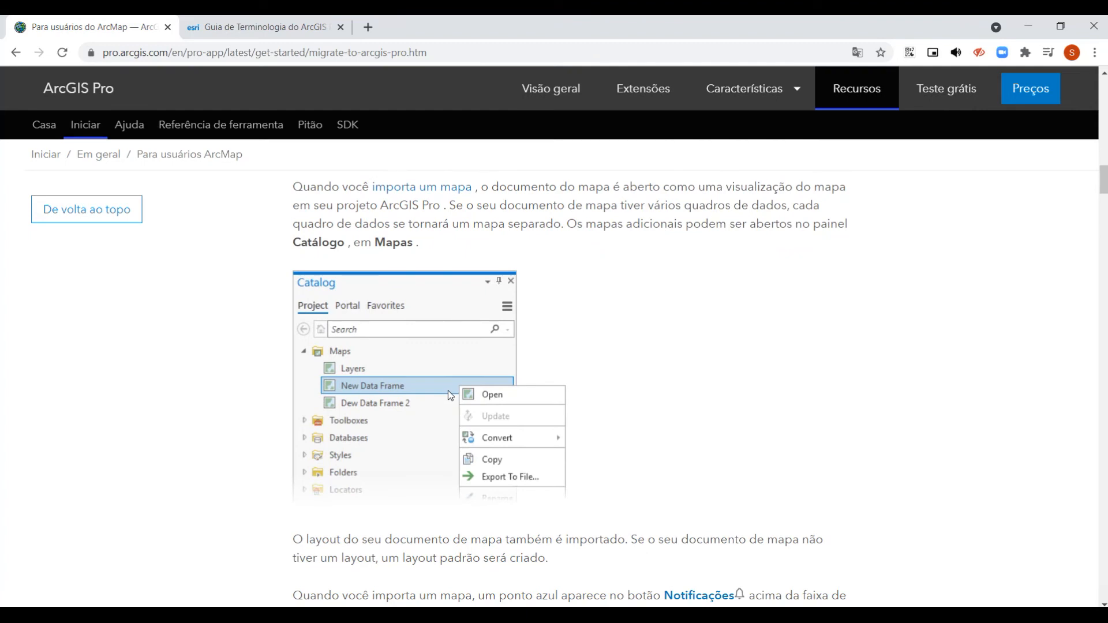
pyautogui.scroll(15, 451, 395)
pyautogui.scroll(10, 451, 395)
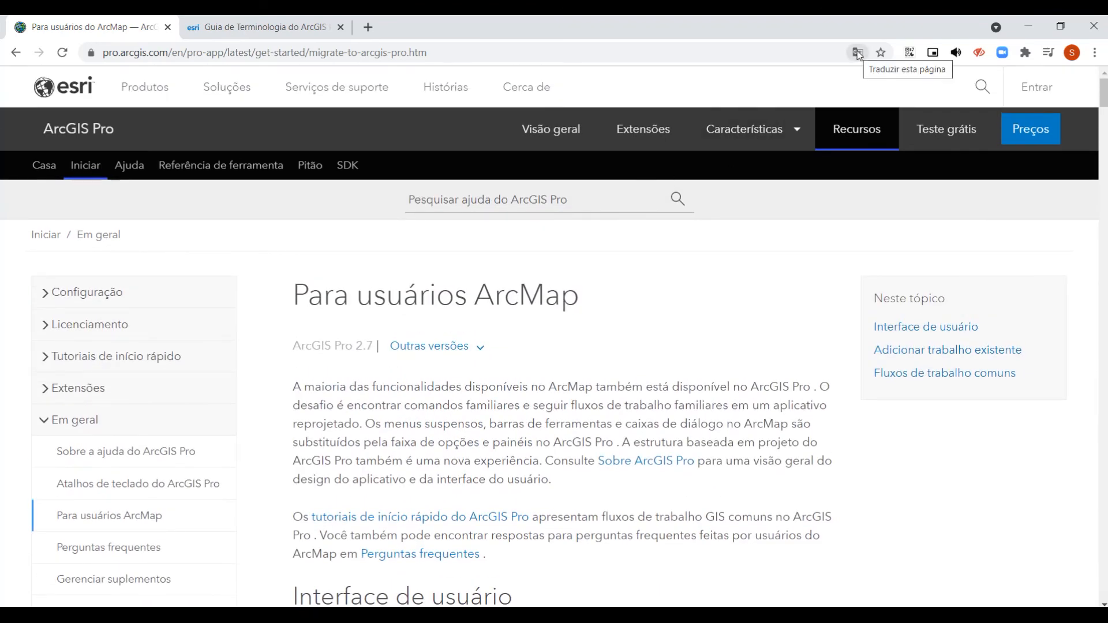
# View the ArcGIS Pro terminology guide page in the Esri training catalog and examine the document's cost.
pyautogui.click(248, 34)
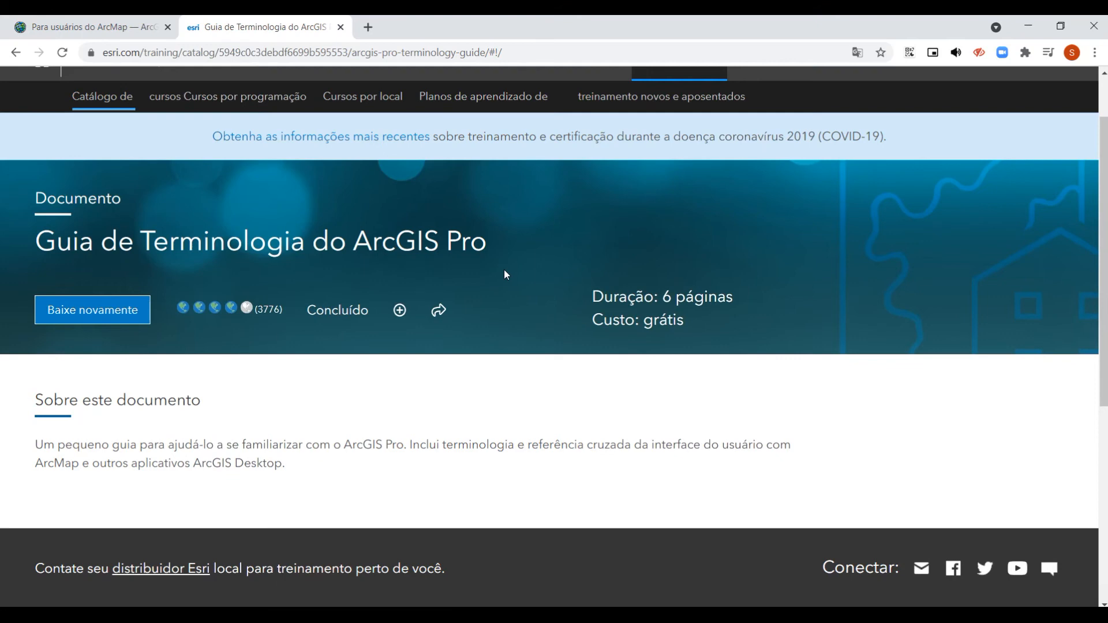
pyautogui.moveTo(687, 319); pyautogui.dragTo(598, 327)
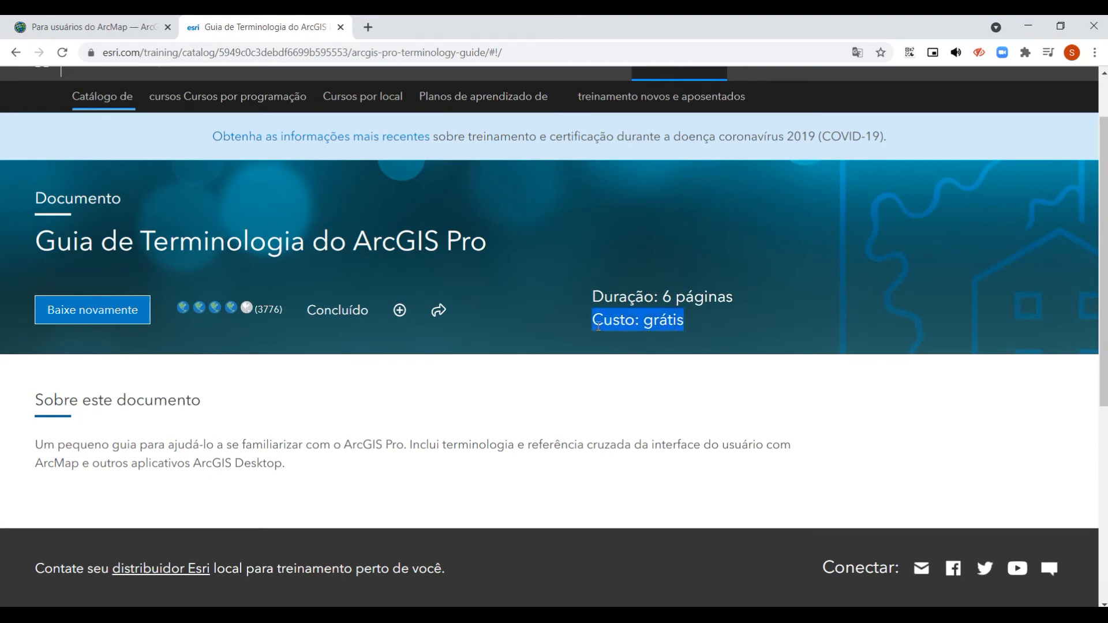
pyautogui.scroll(2, 597, 327)
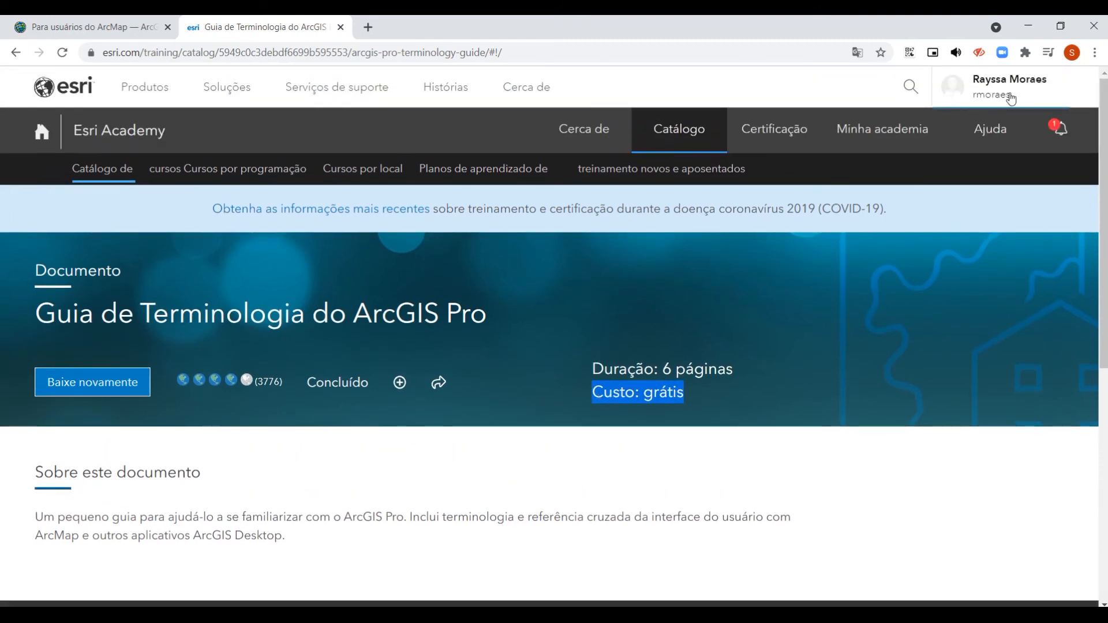